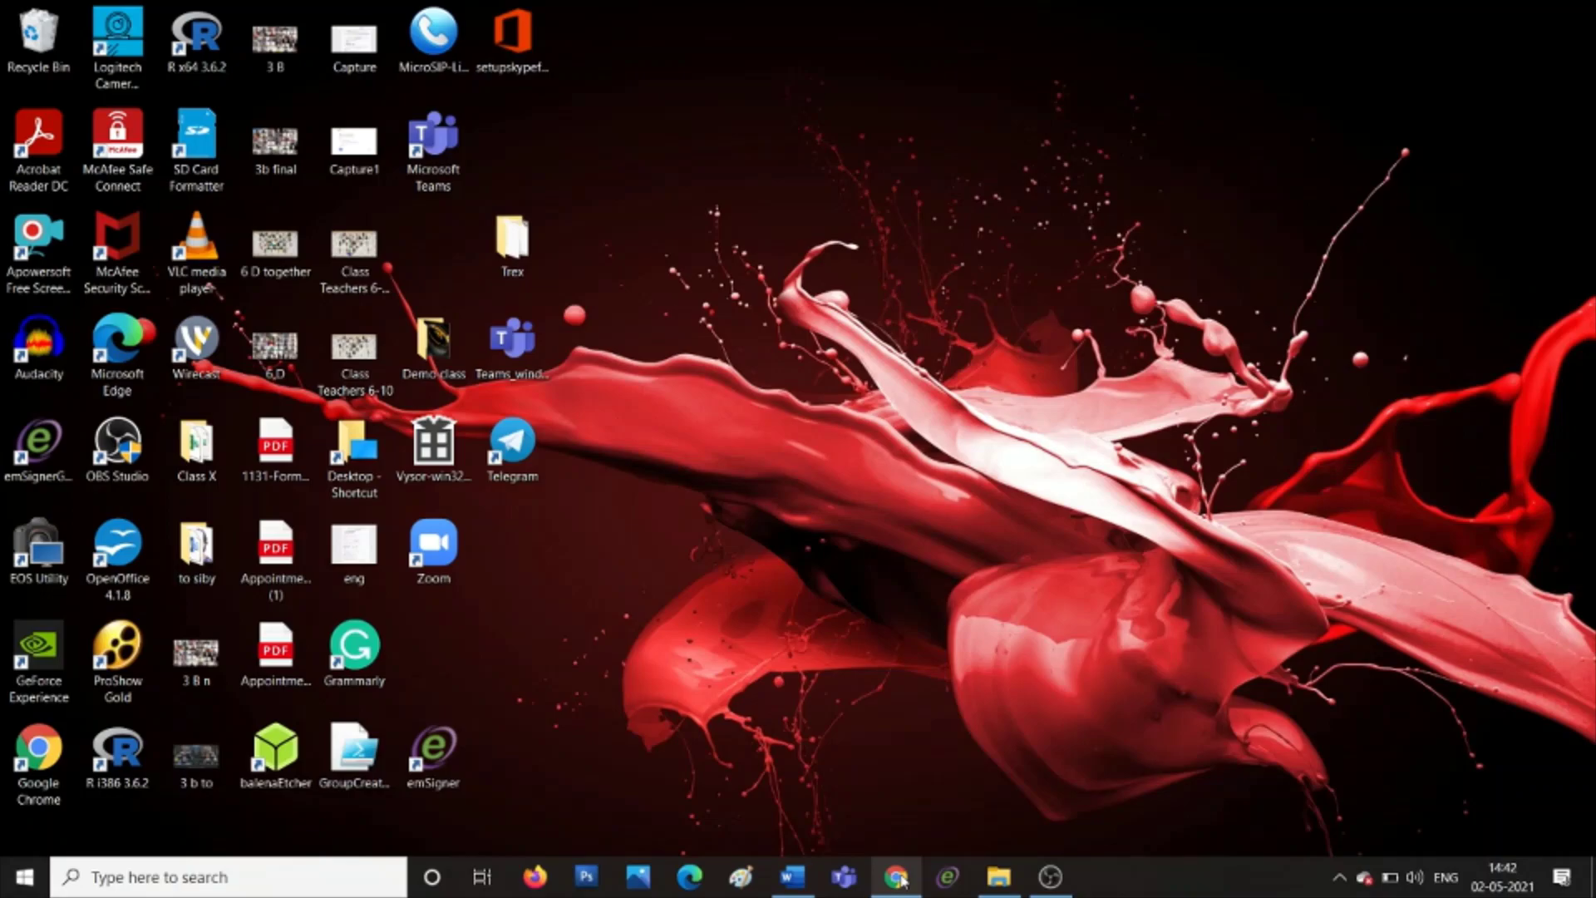
Step: Switch to Chrome, open Google Drive from Gmail, and create a blank Google Form, dismissing the form-creation tip
left_click(898, 877)
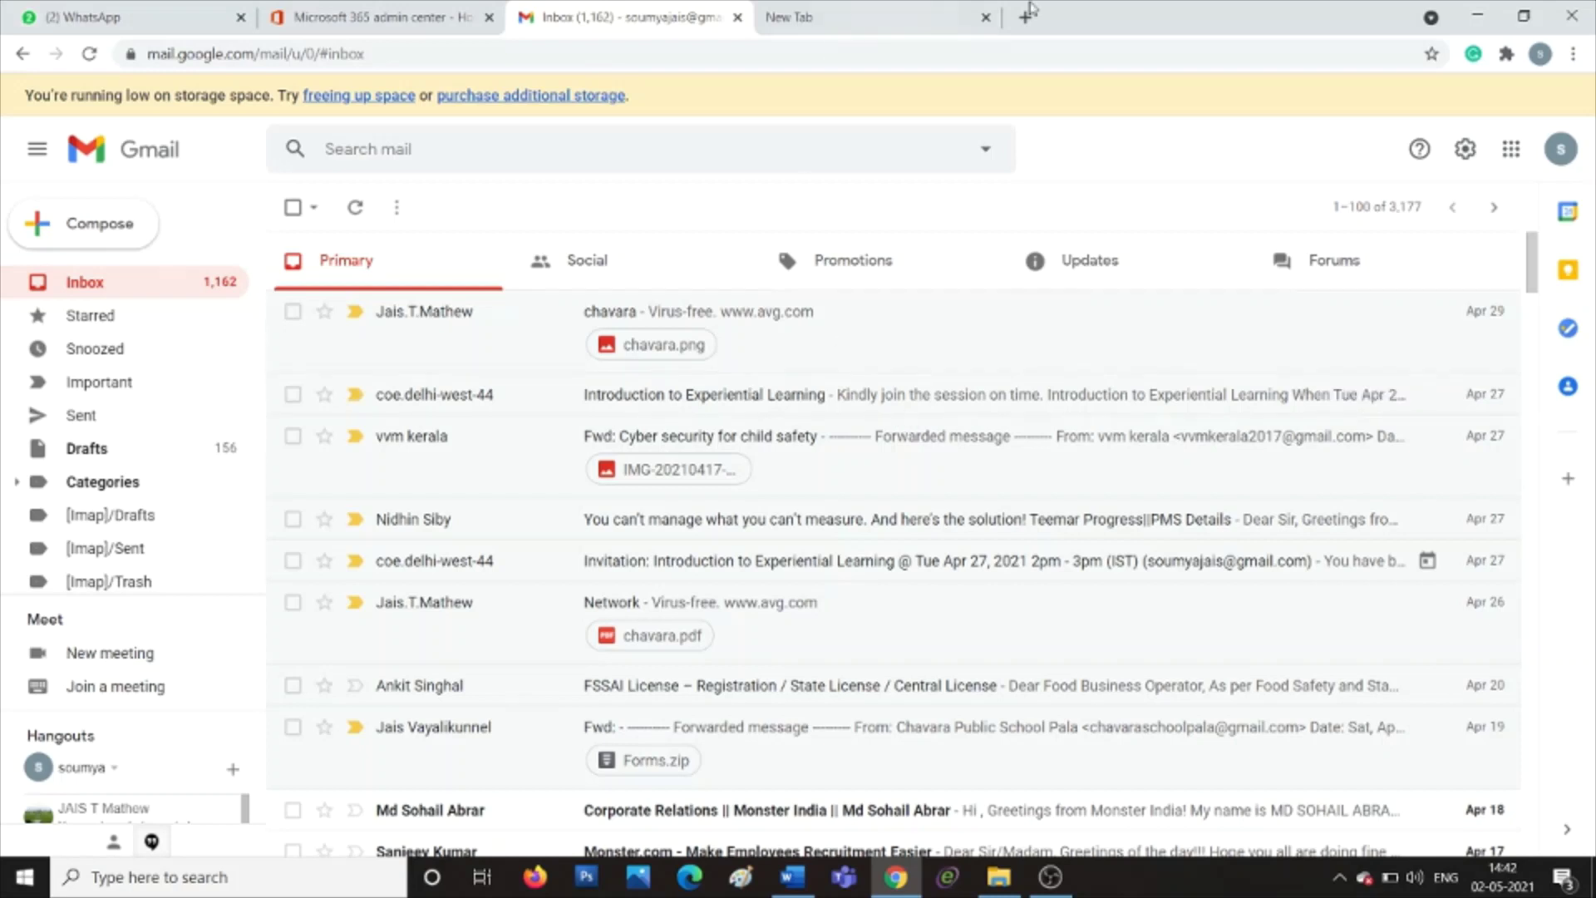
left_click(1512, 154)
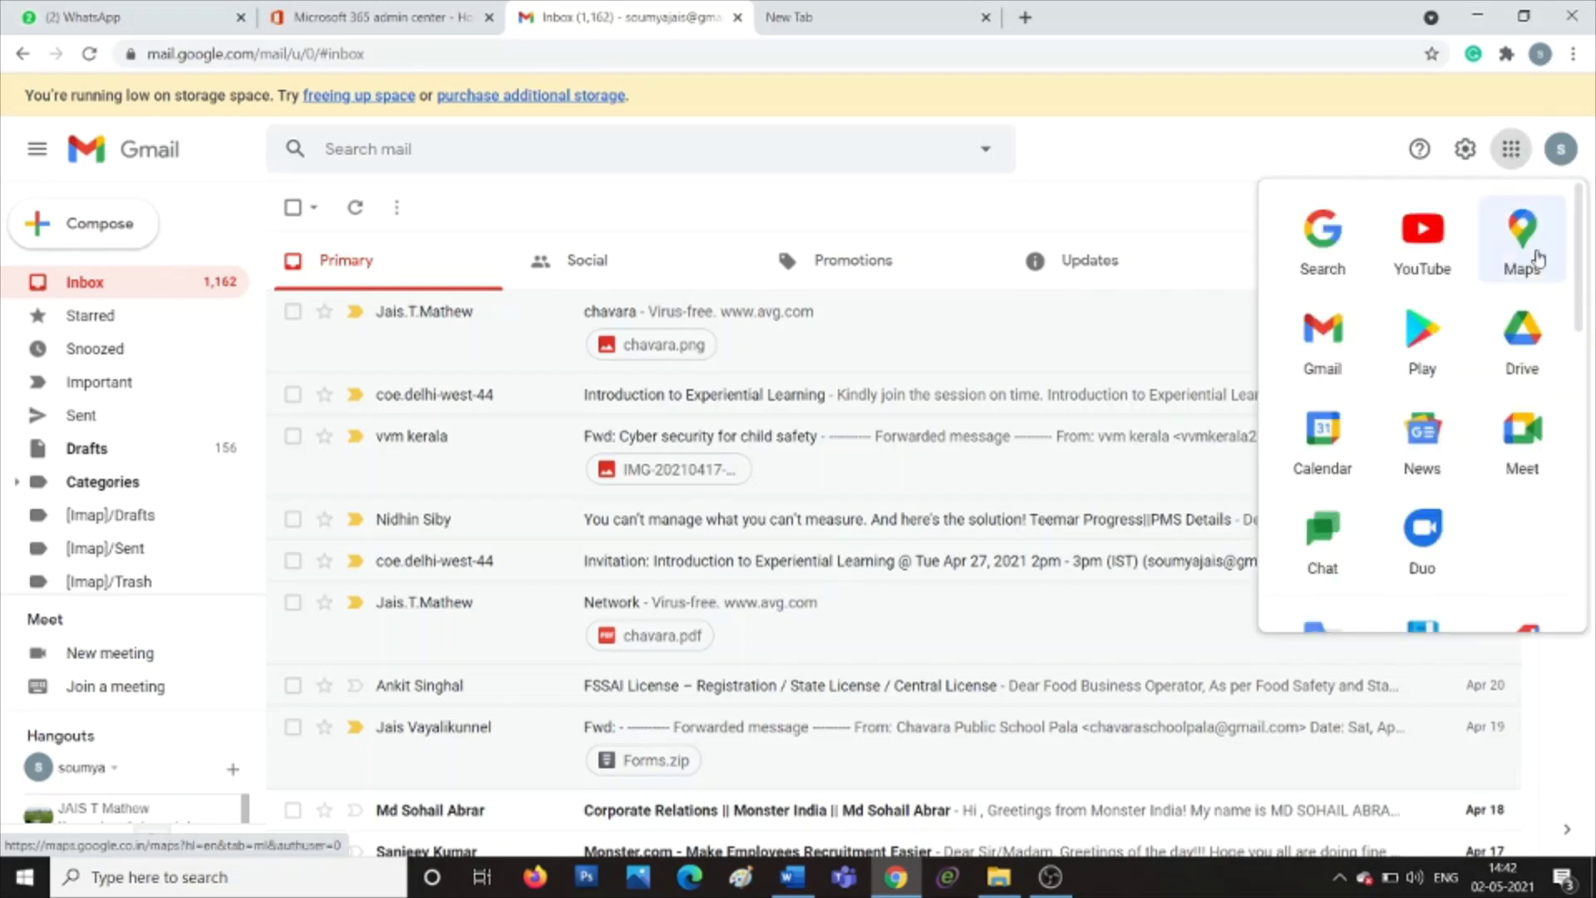
left_click(1534, 354)
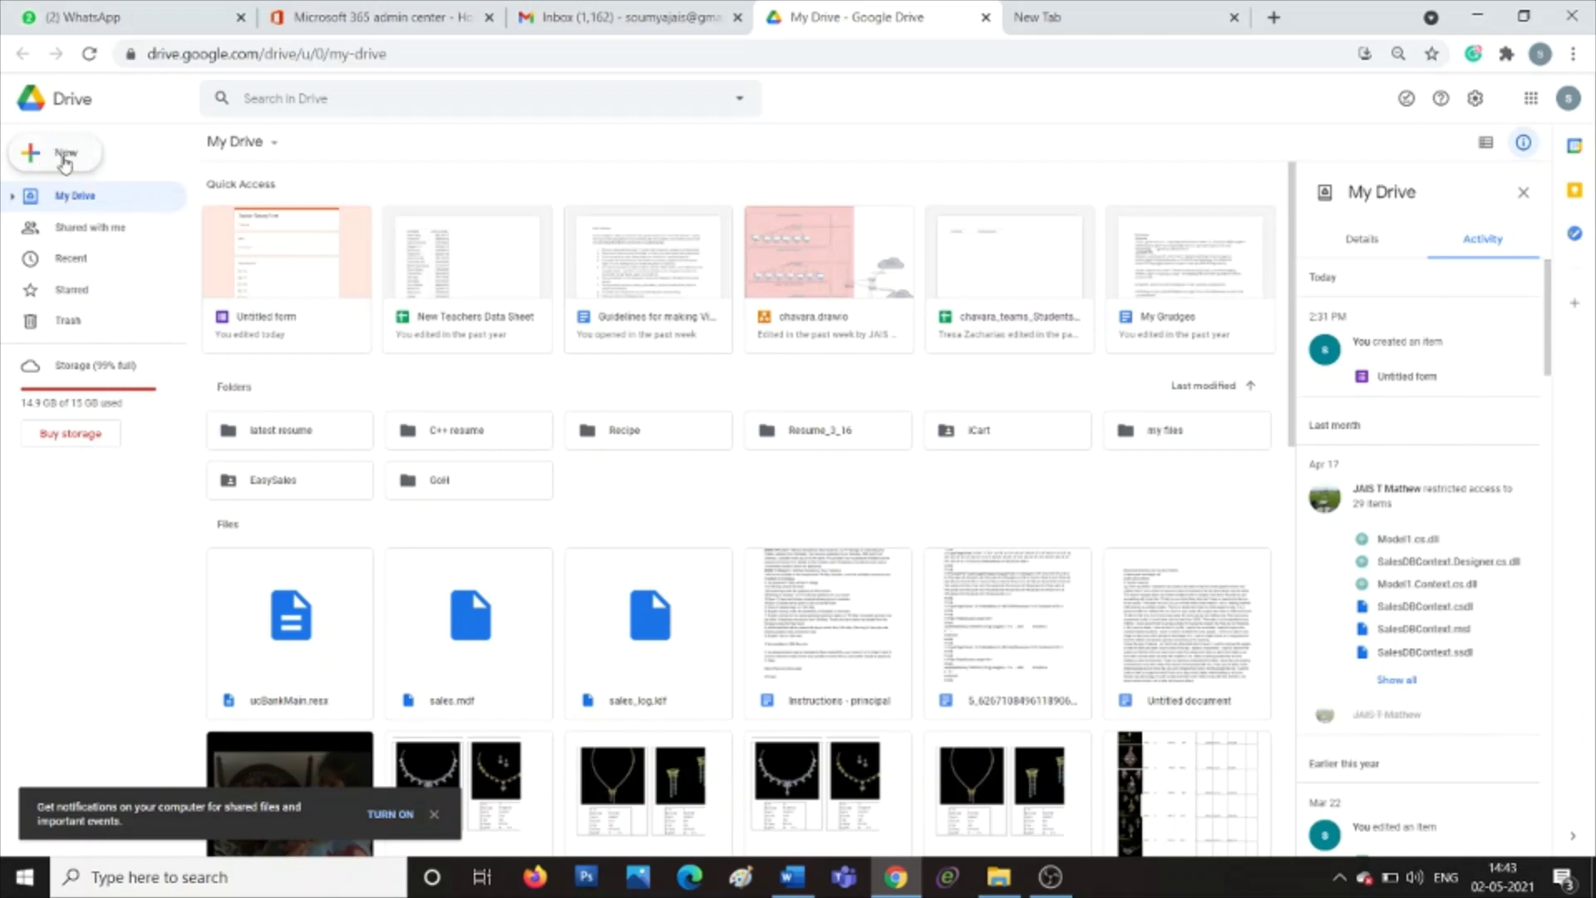
left_click(64, 161)
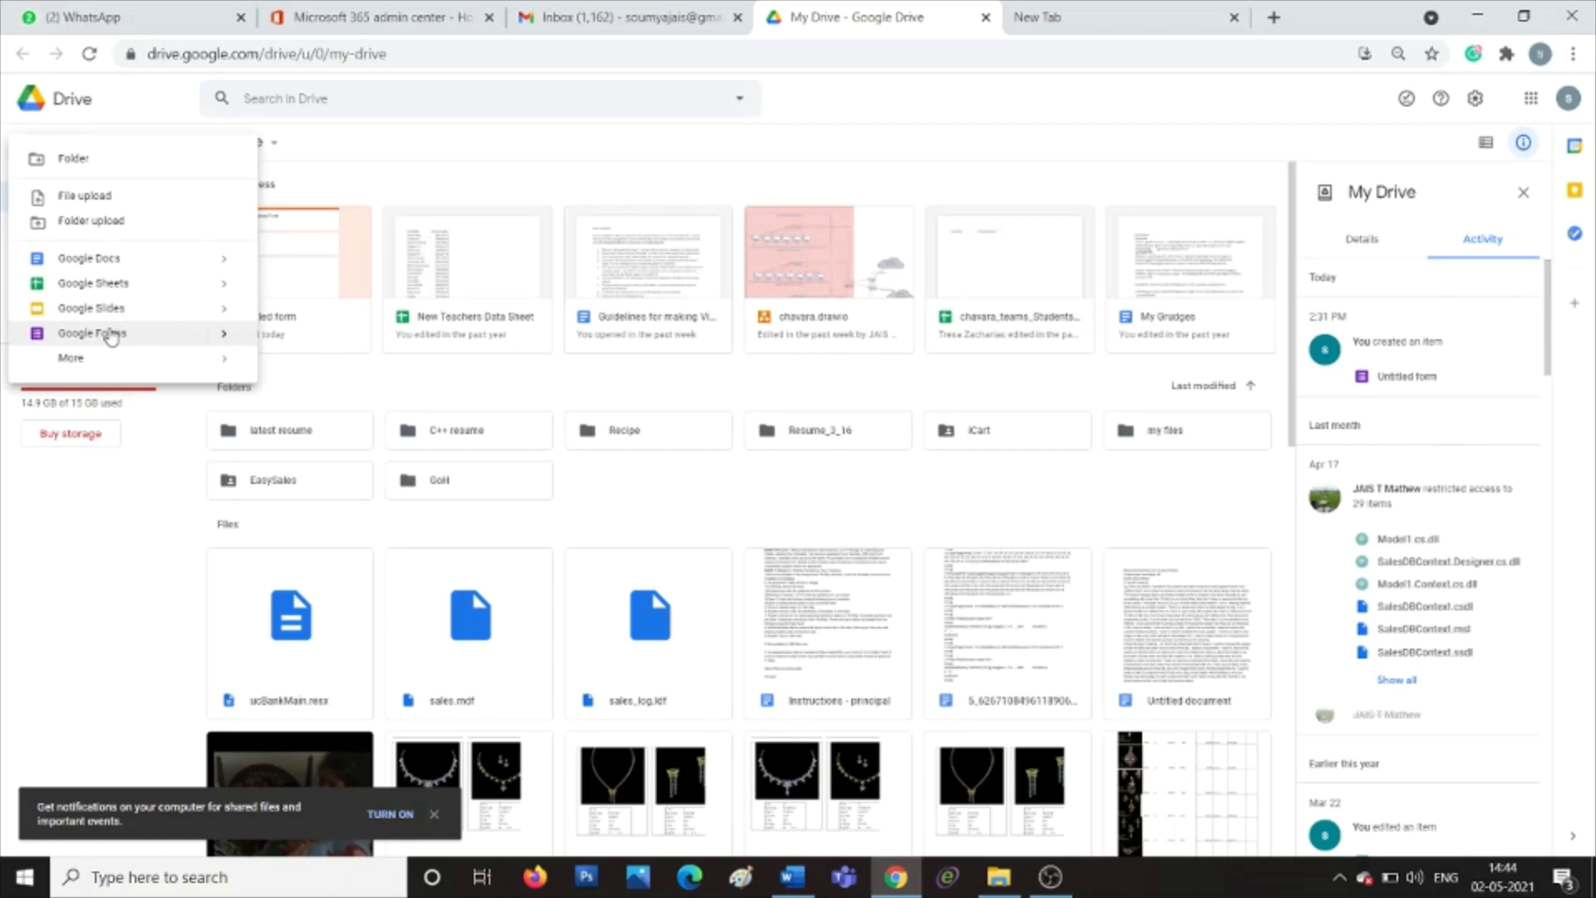
left_click(110, 335)
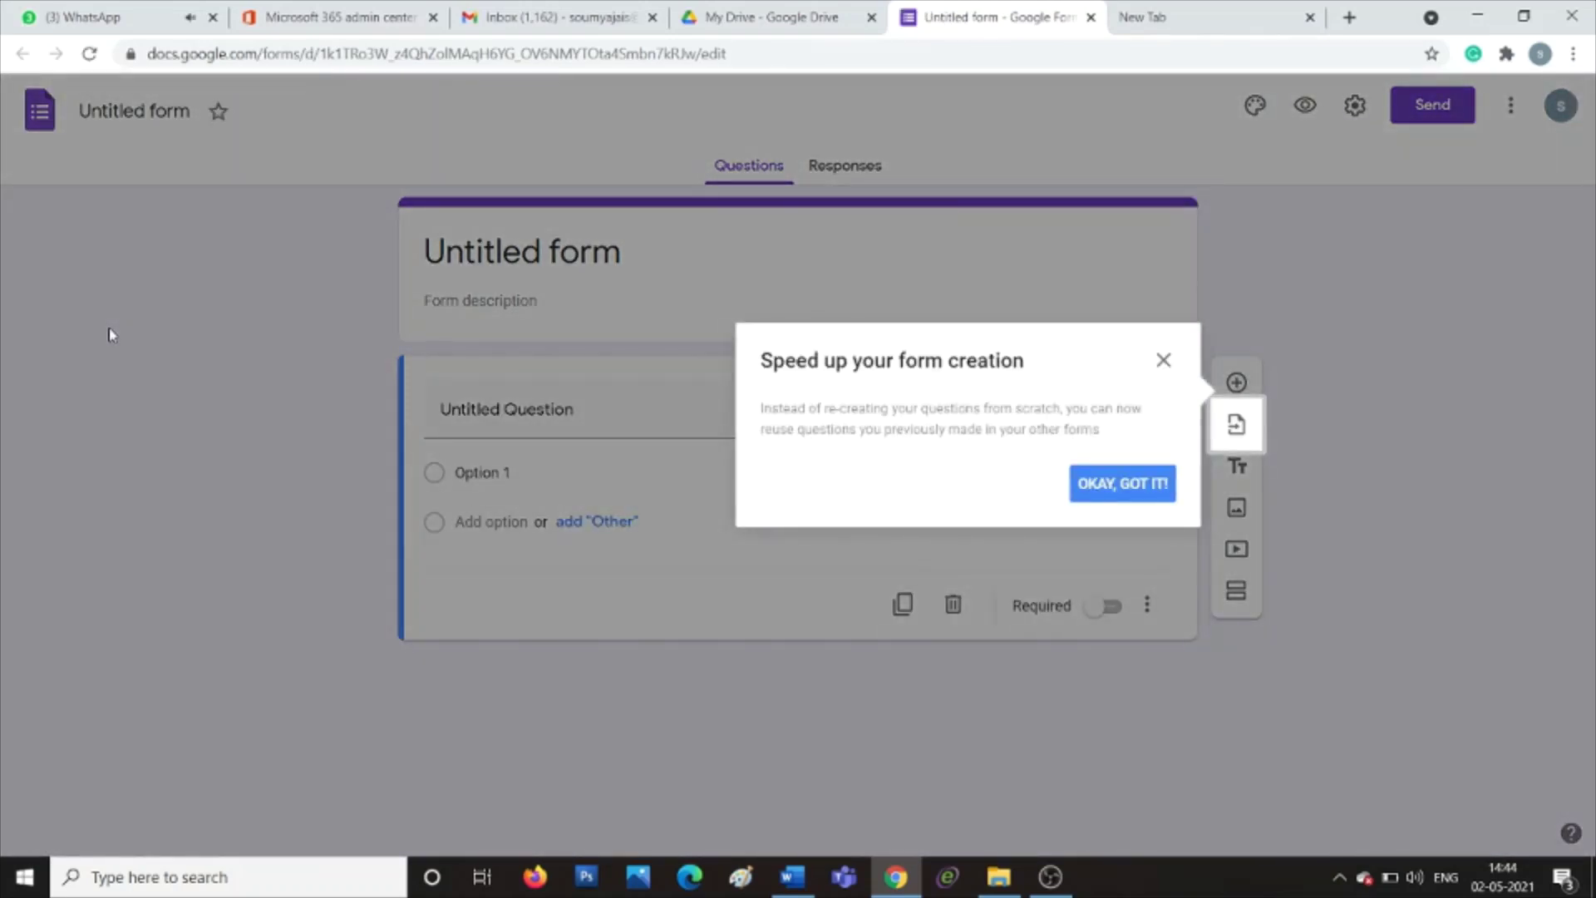
left_click(1092, 497)
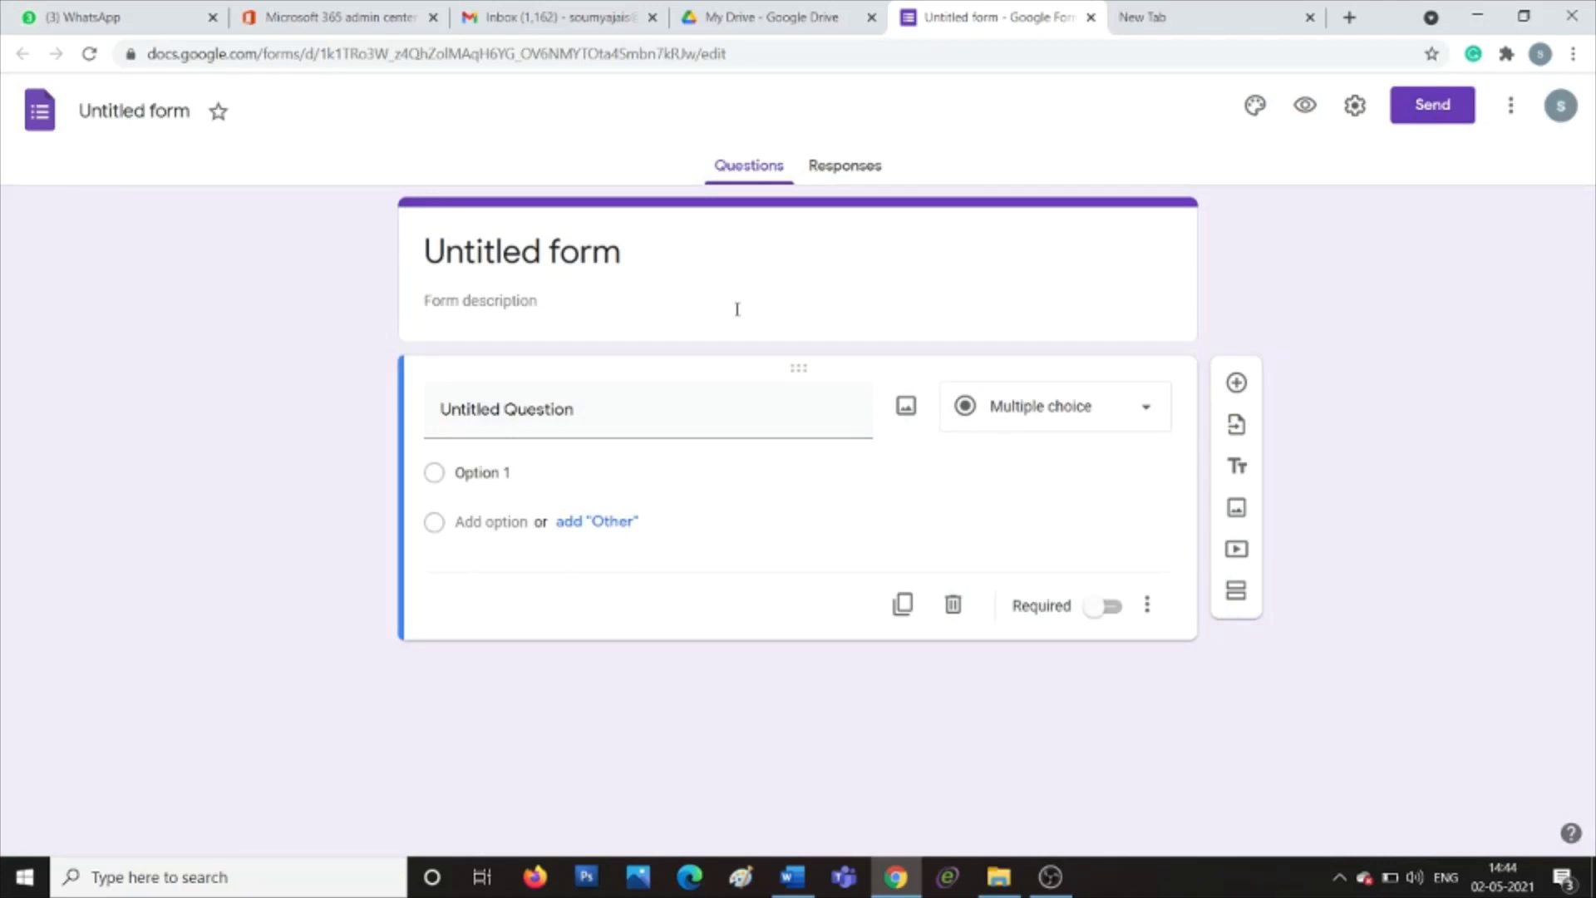
Step: Title the form "Teacher Survey Form"
left_click(696, 268)
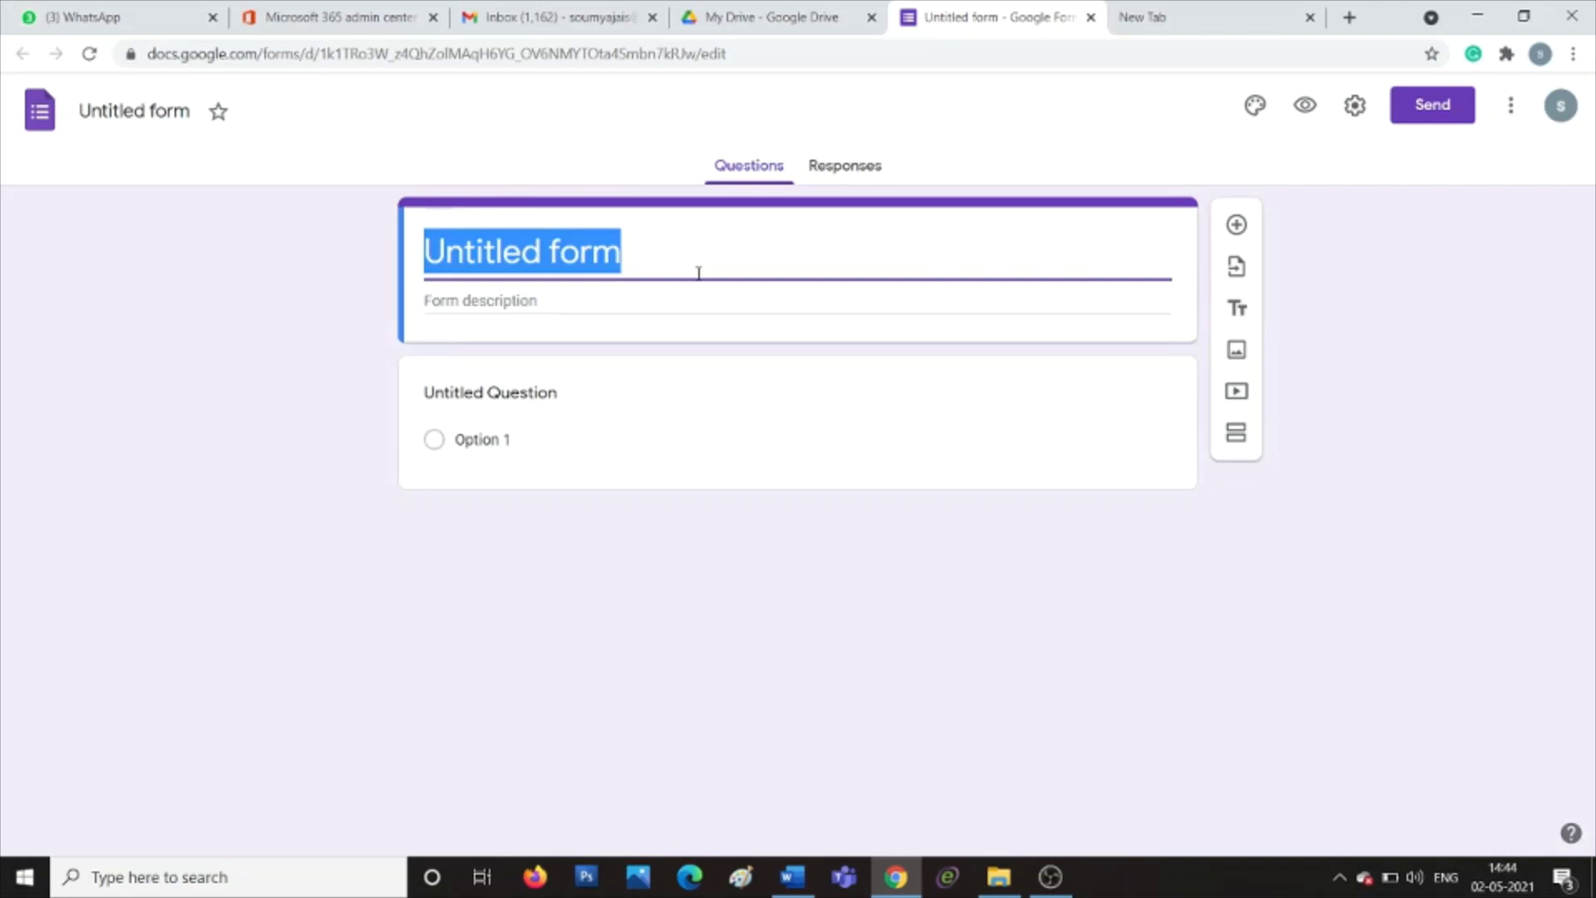
type("Tea")
type("chers")
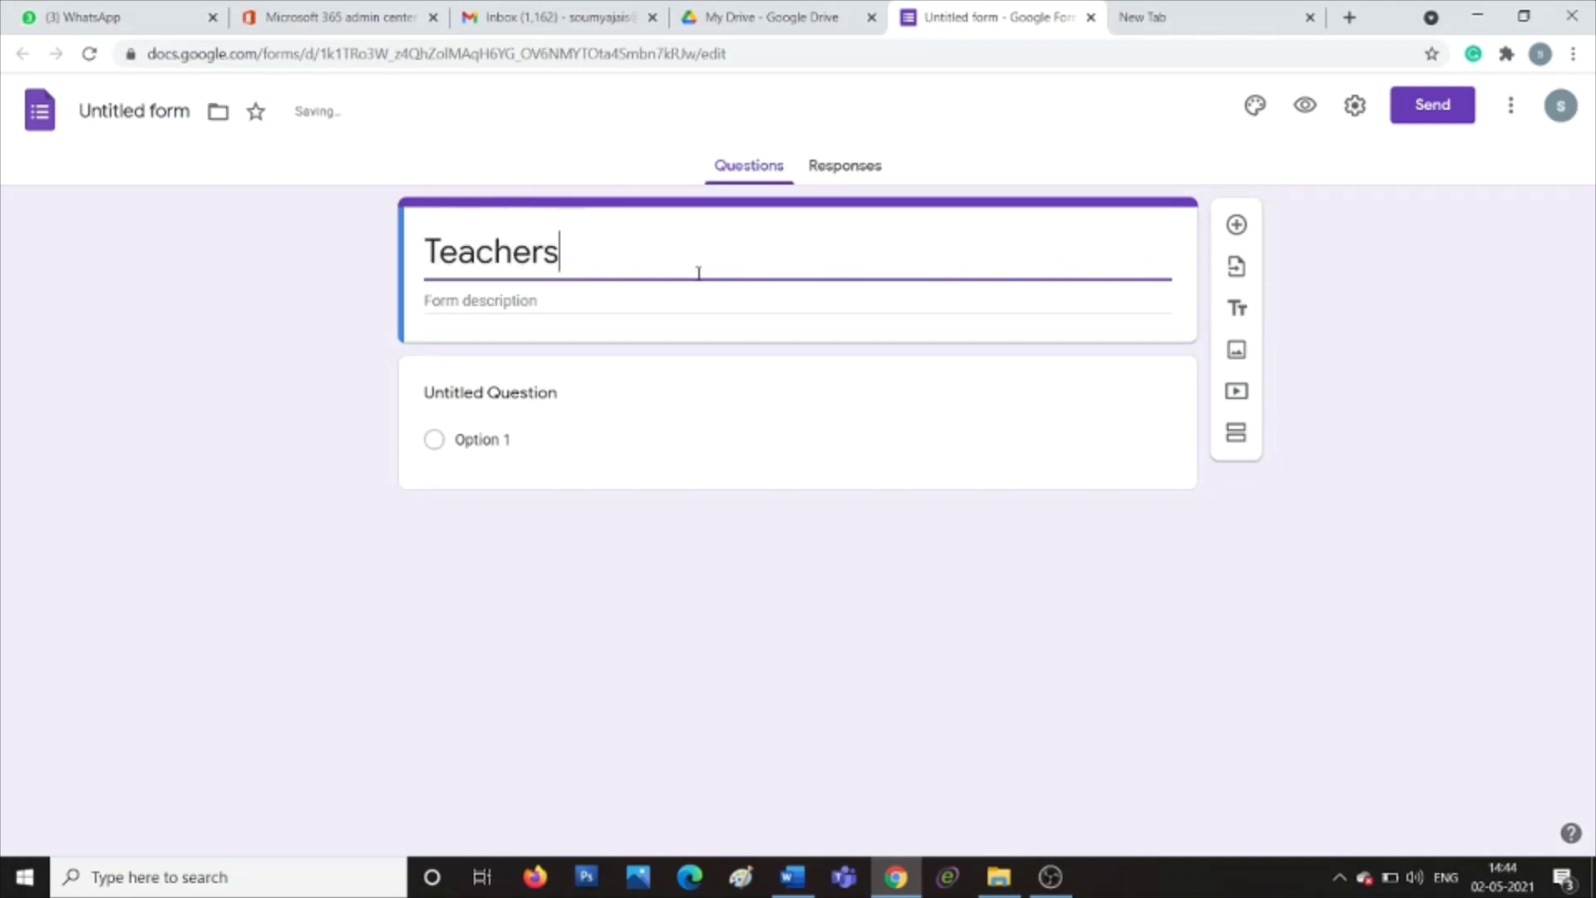
key("BackSpace")
type("Survey Form")
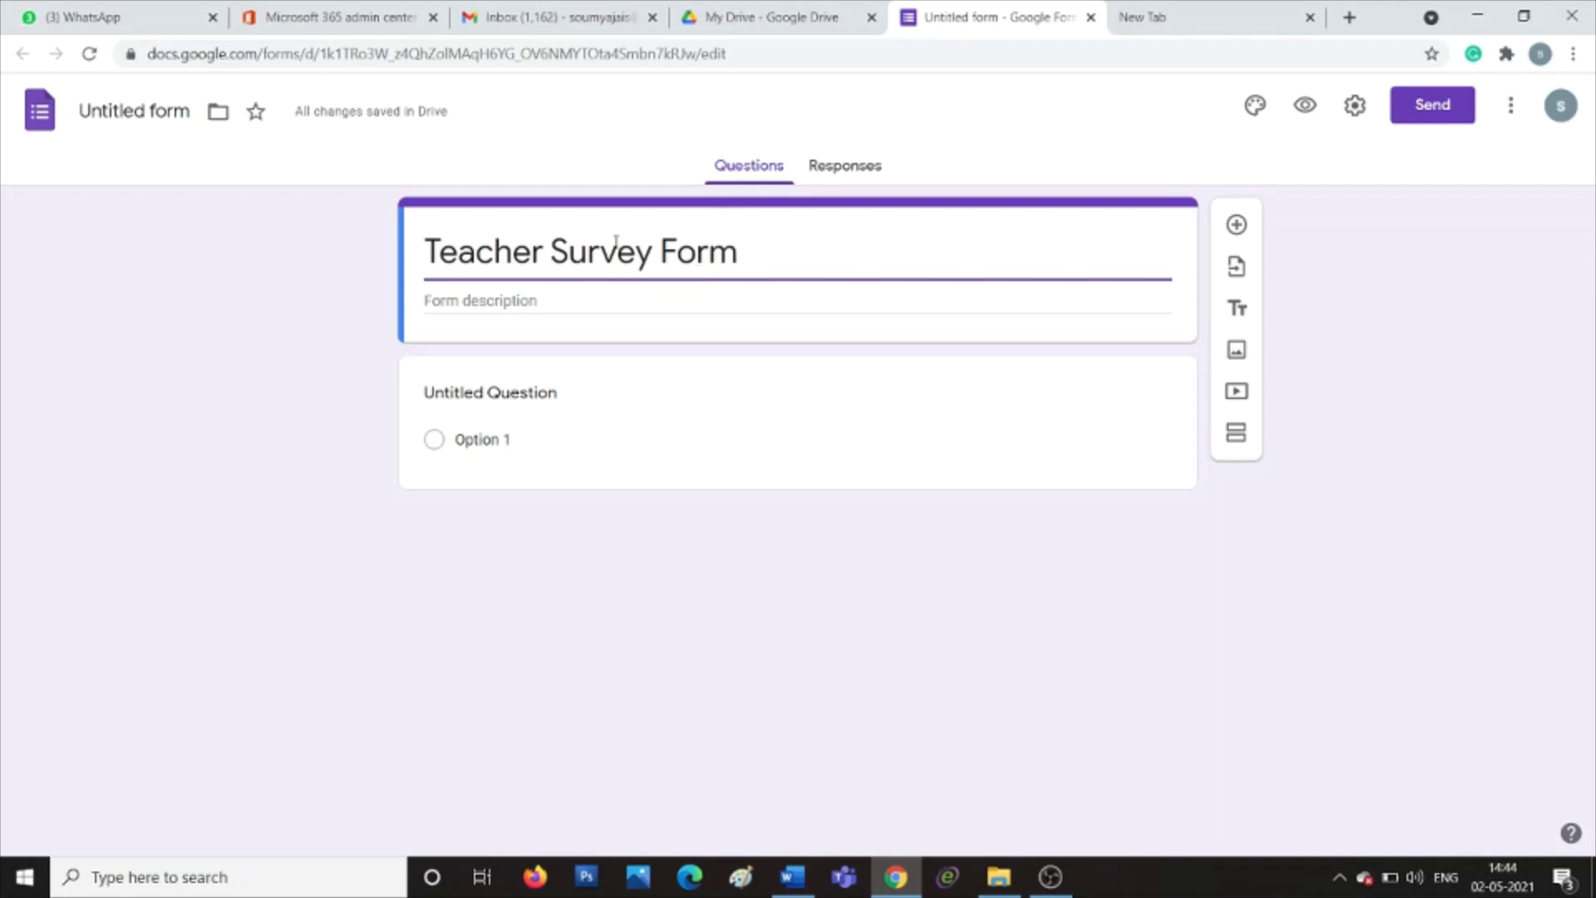
Step: Set the first question's title to "Name"
left_click(505, 408)
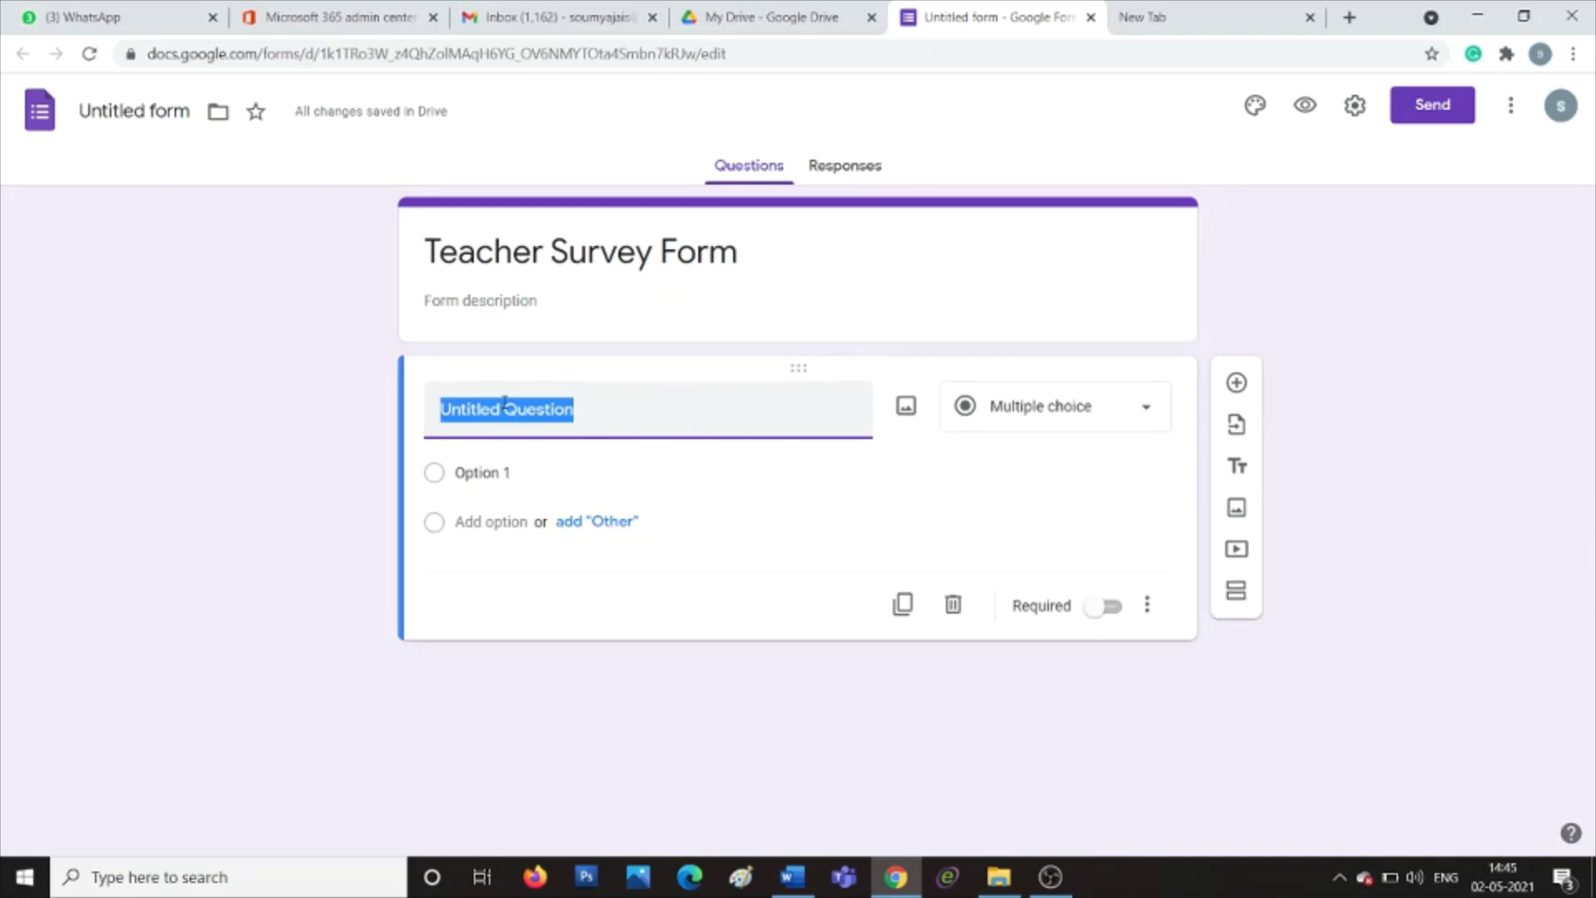
type("NAme")
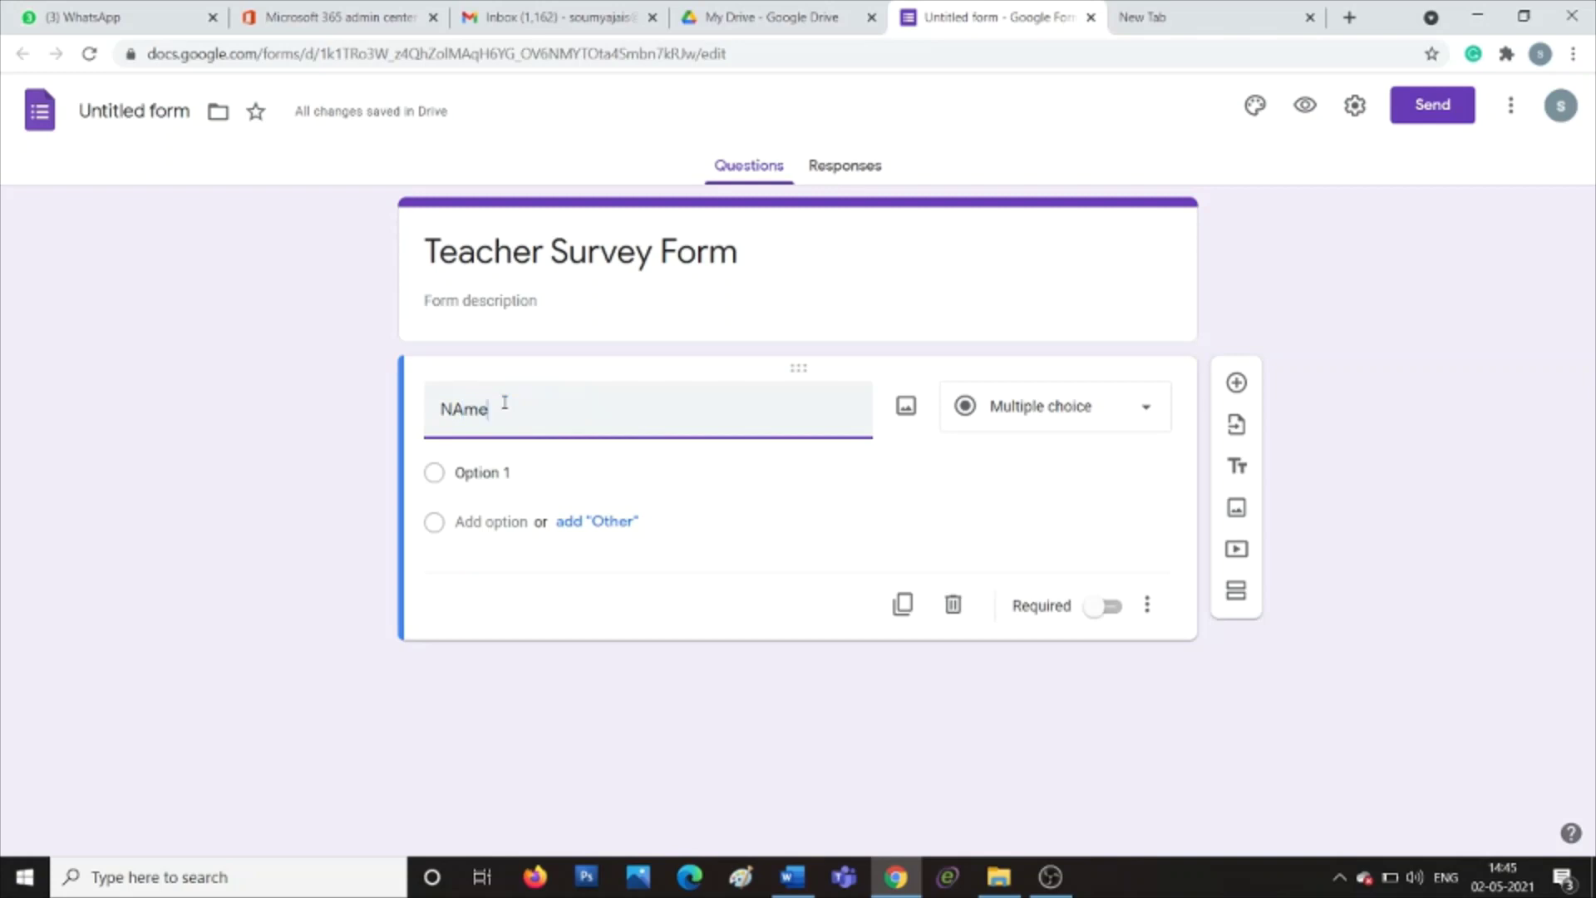
key("BackSpace")
key("BackSpace")
key("BackSpace")
type("an")
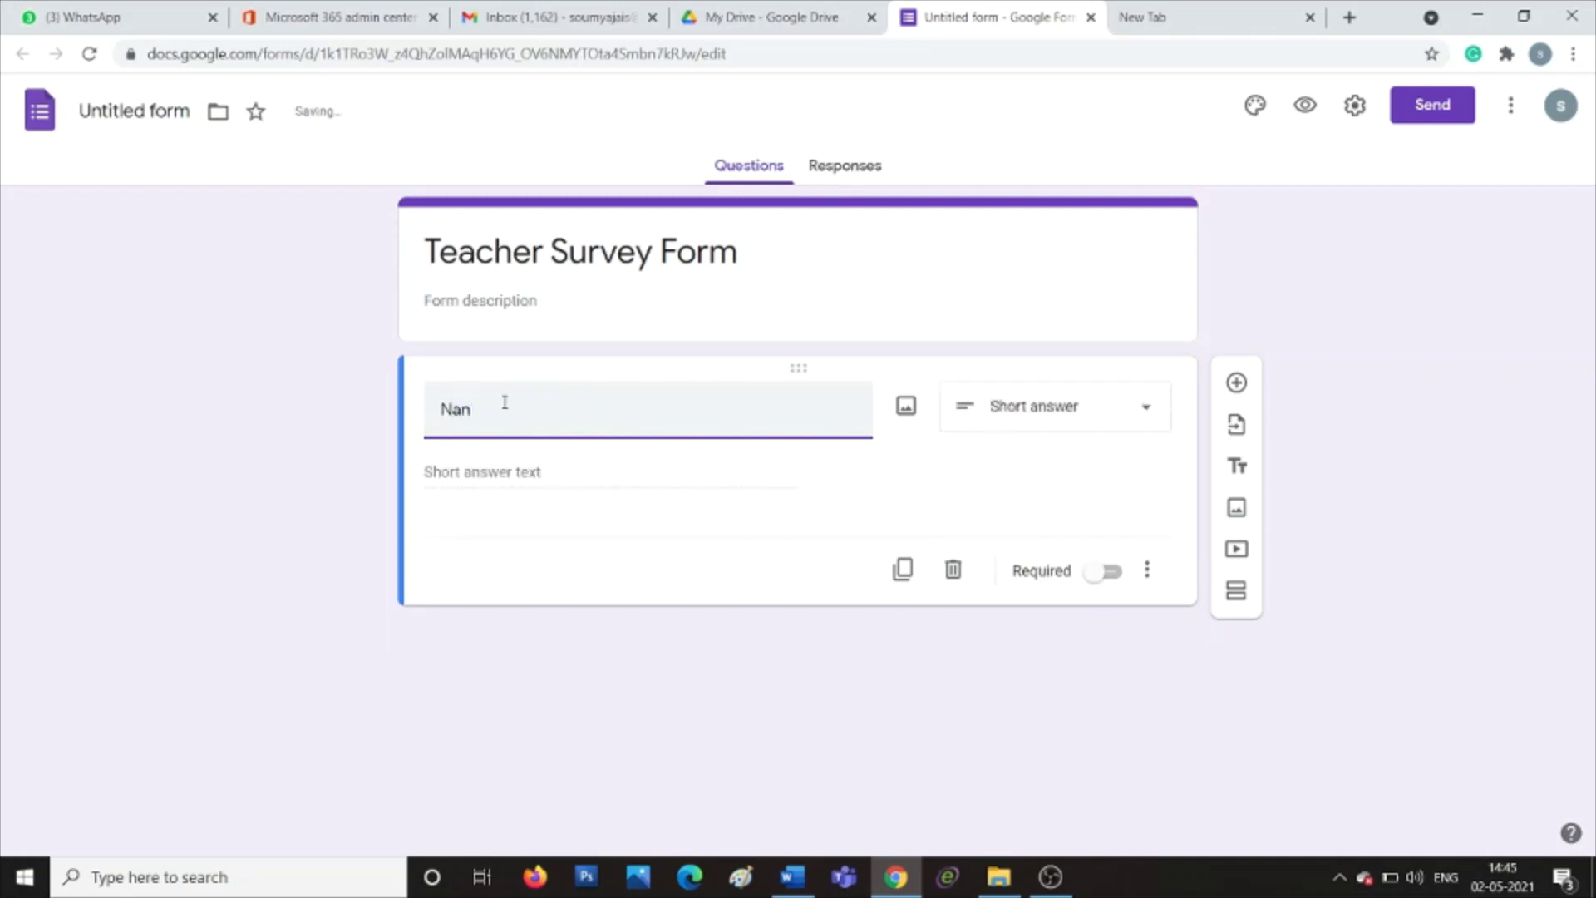
key("BackSpace")
type("me")
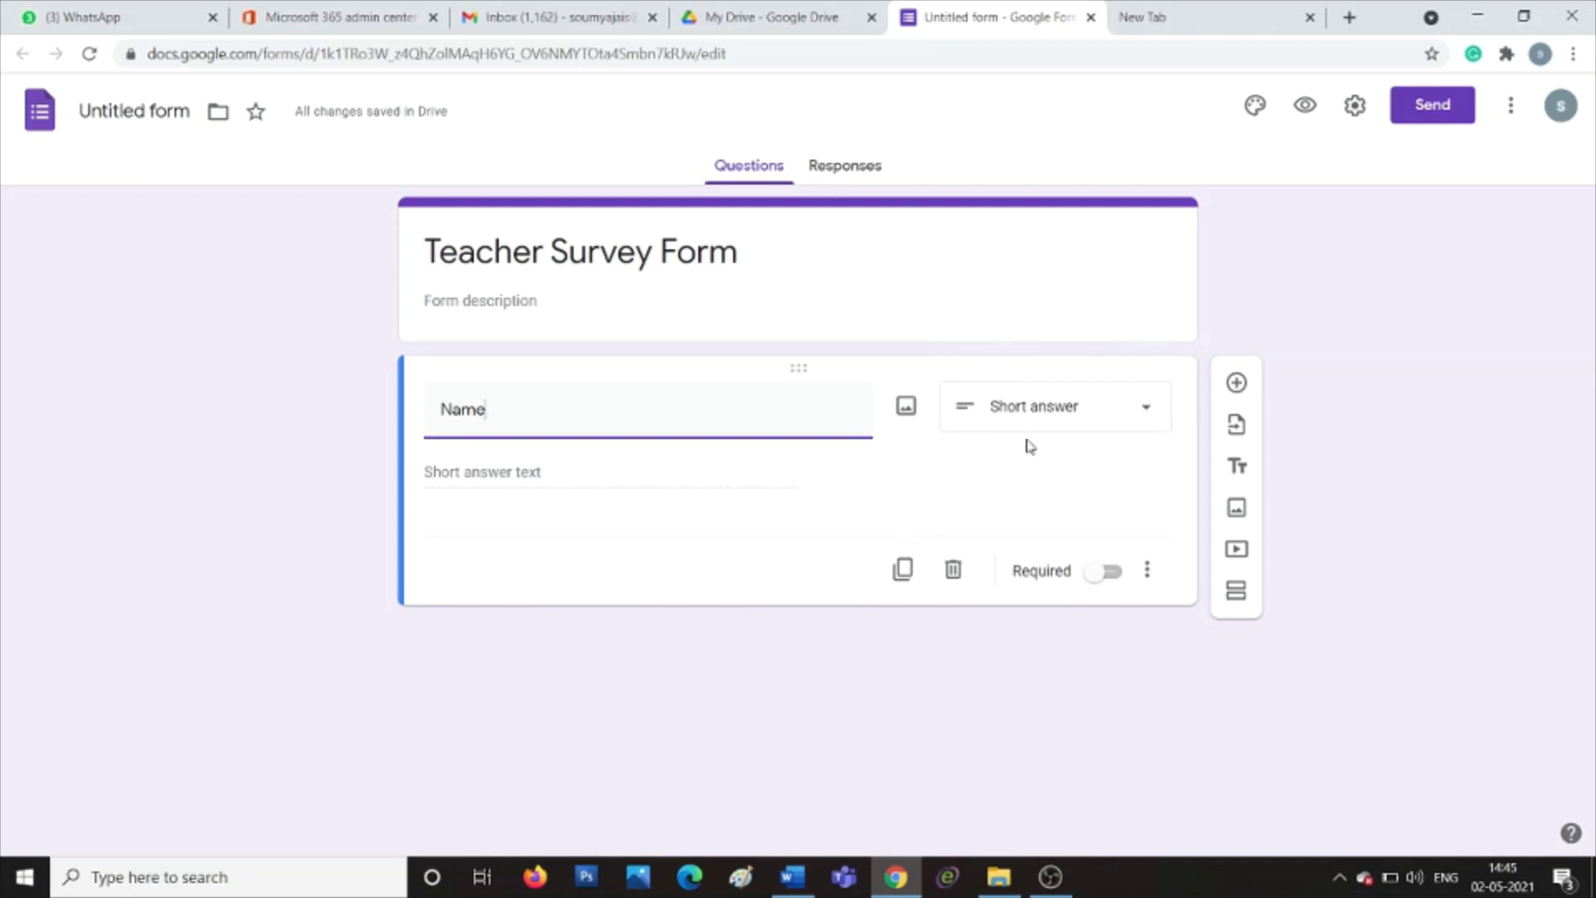
Step: Choose Short answer as the Name question's type and make the question required
left_click(1144, 411)
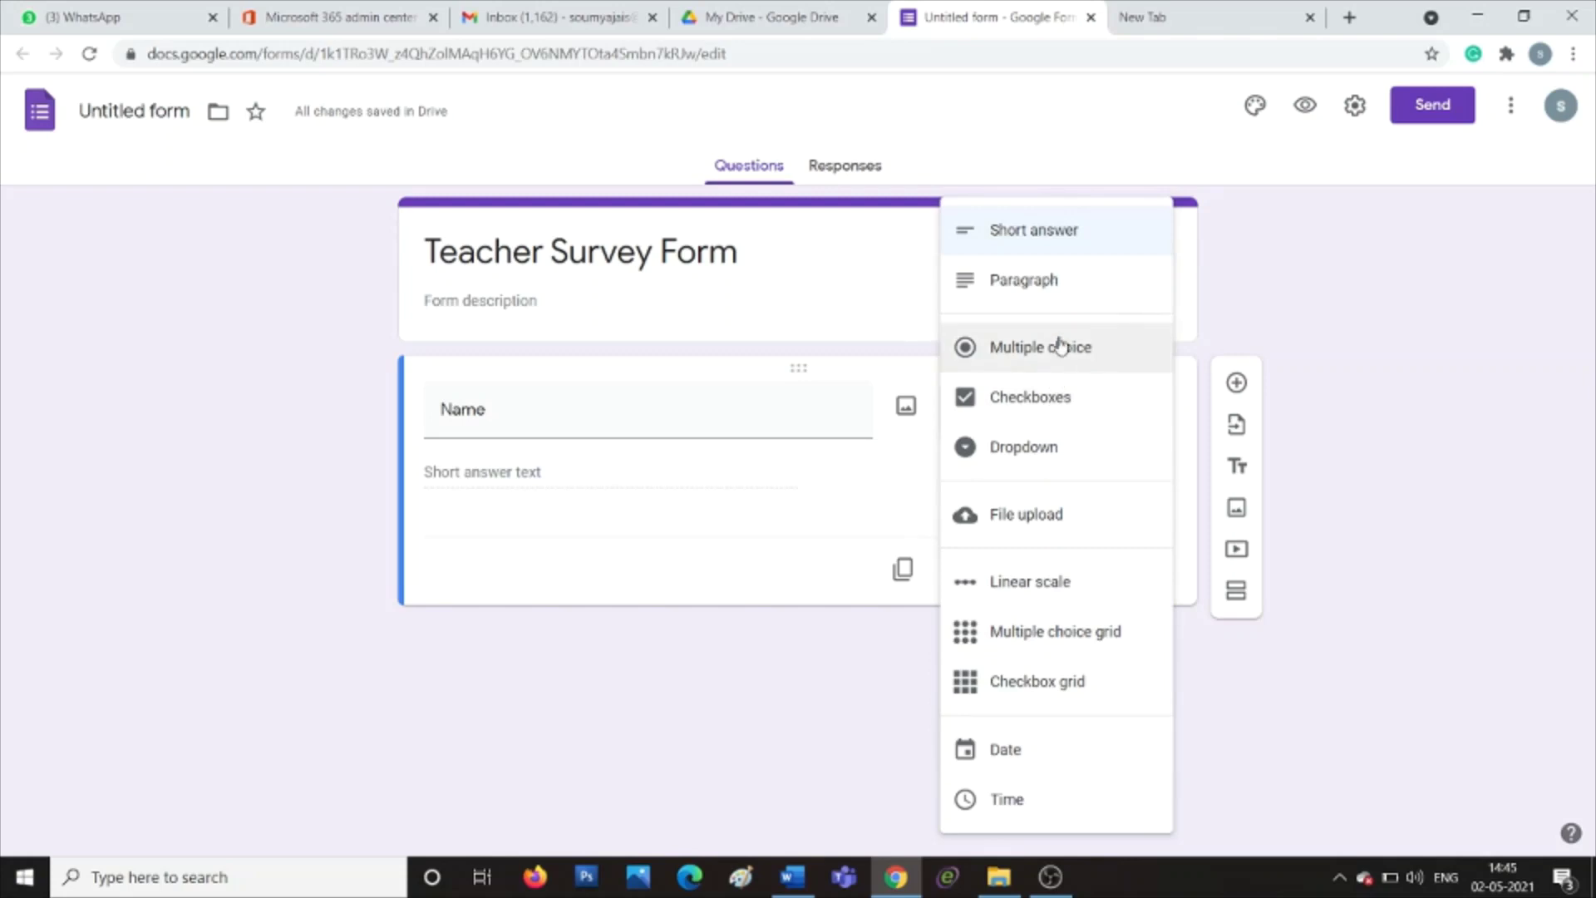
left_click(1076, 241)
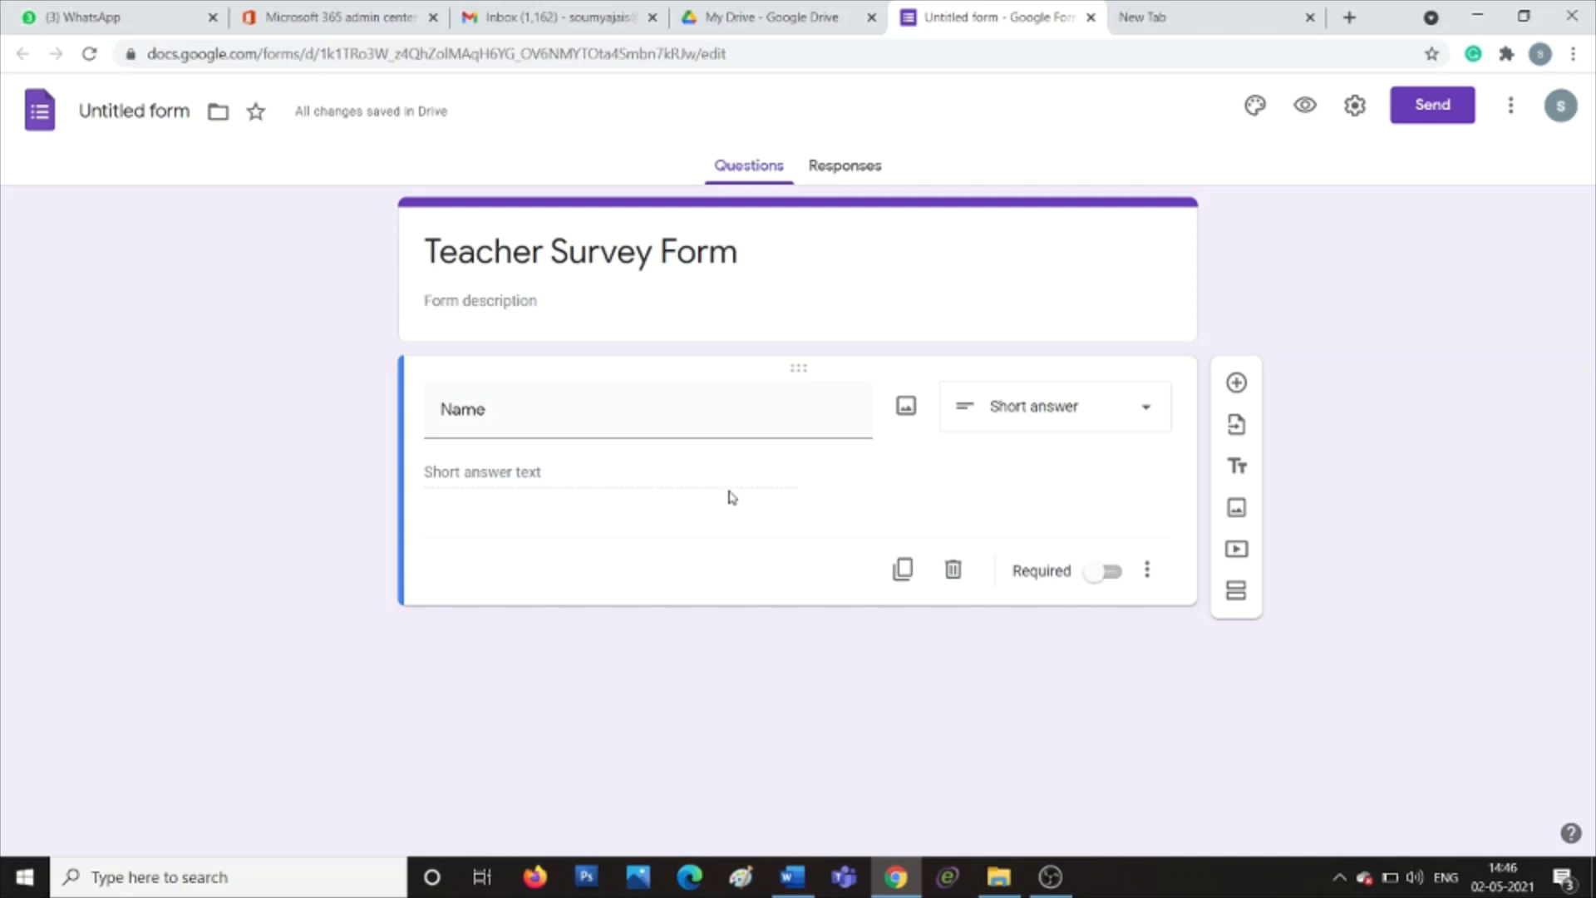
left_click(1114, 580)
Step: Add a second question titled "Class" and set its answer type to Dropdown
left_click(1238, 383)
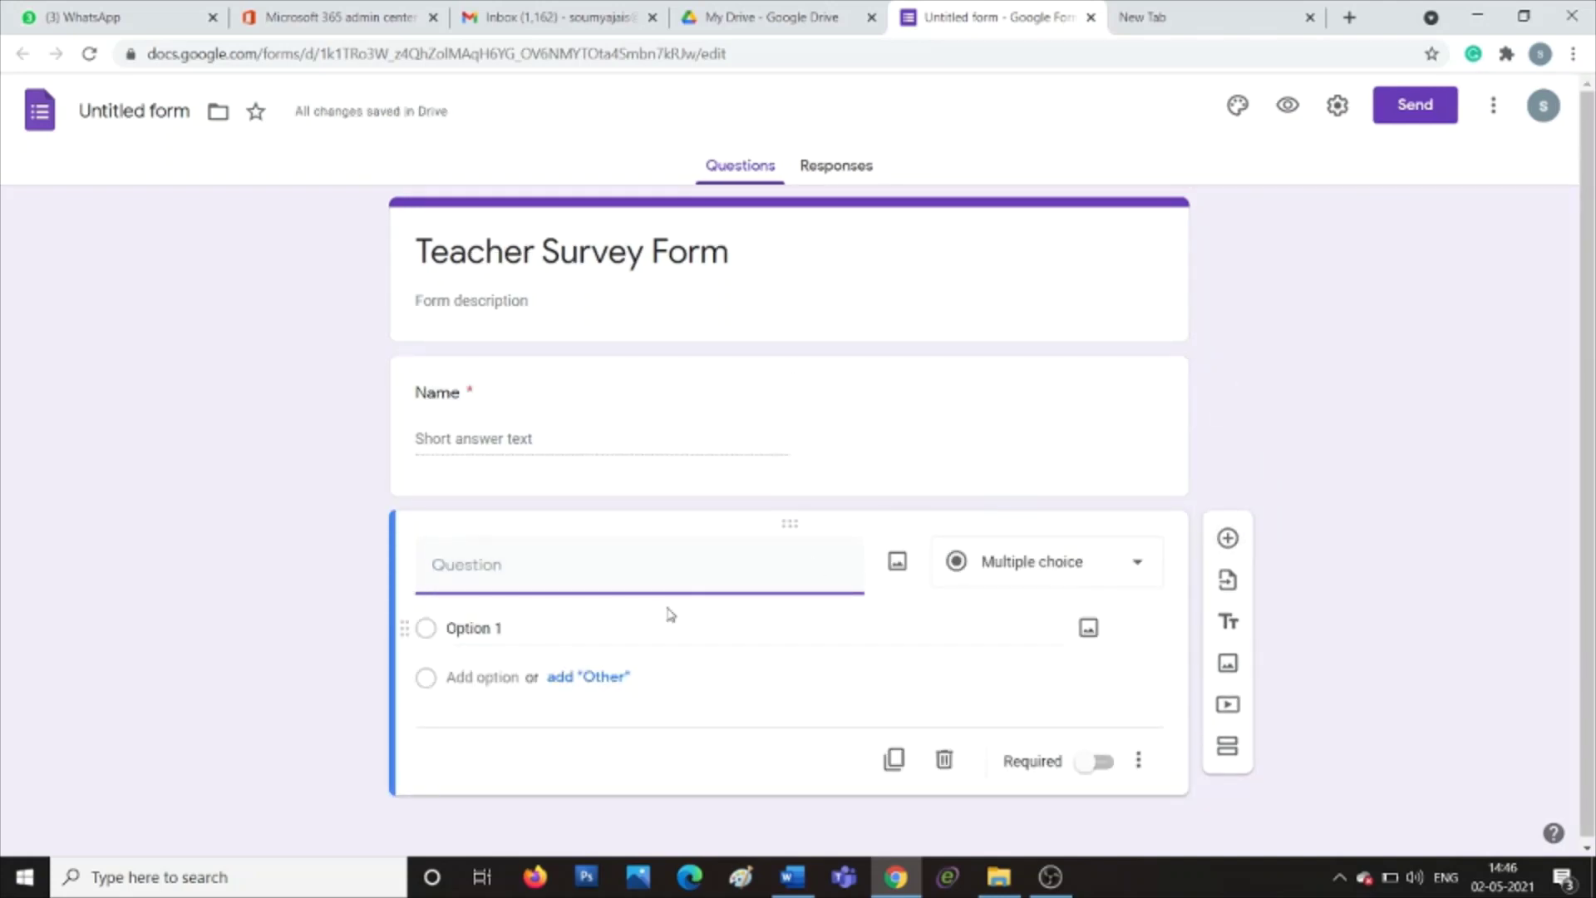
type("Class and Di")
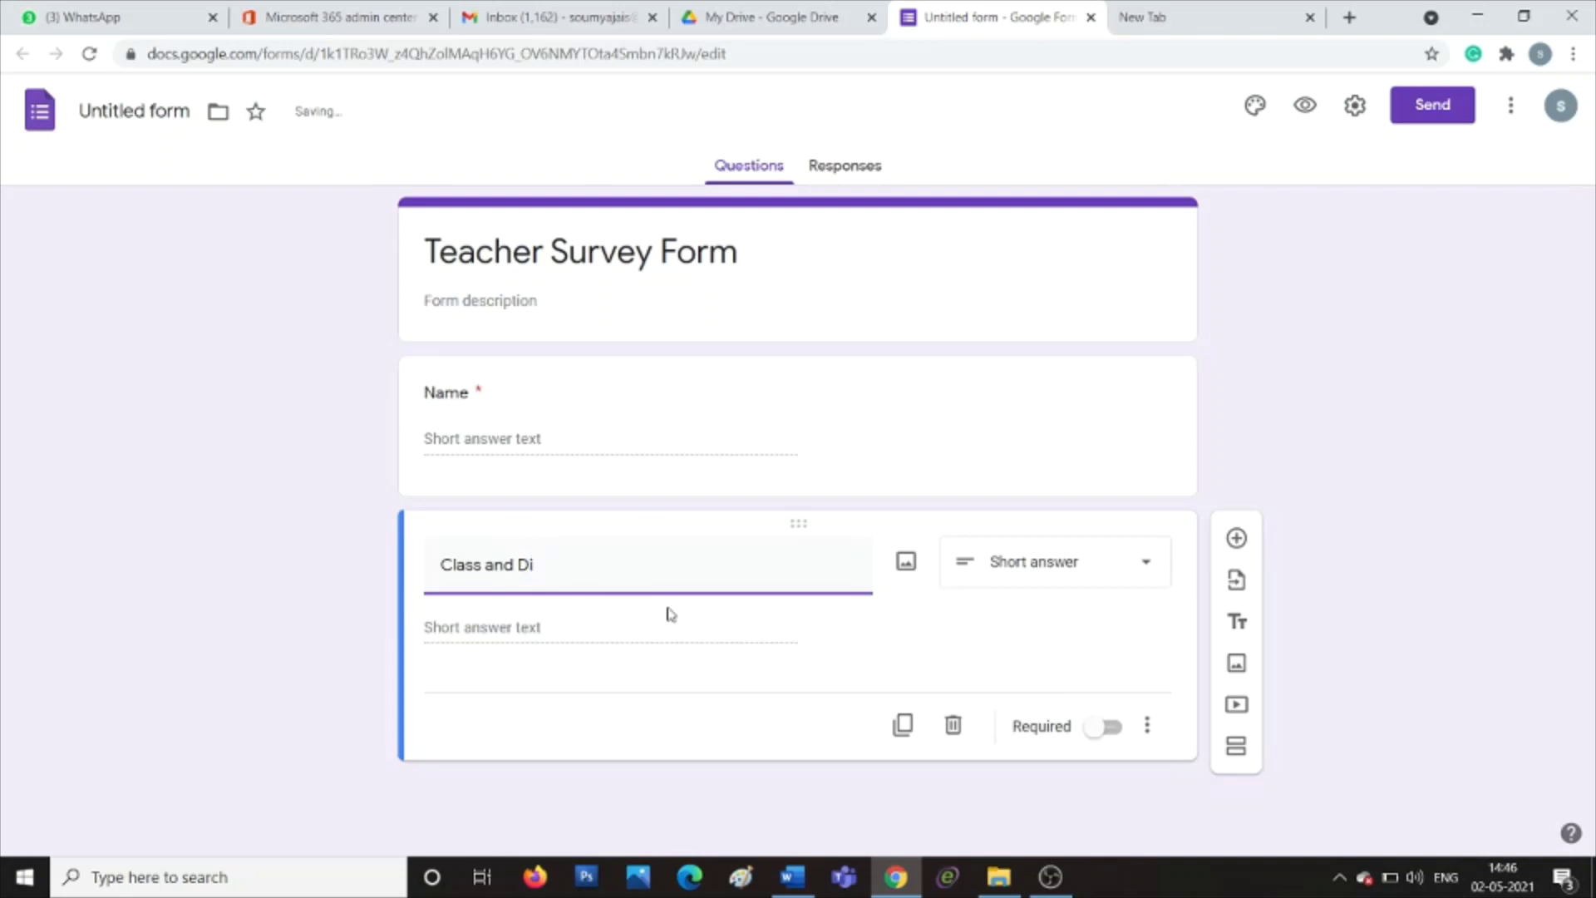
key("BackSpace")
key("BackSpace")
key("BackSpace")
key("BackSpace")
key("BackSpace")
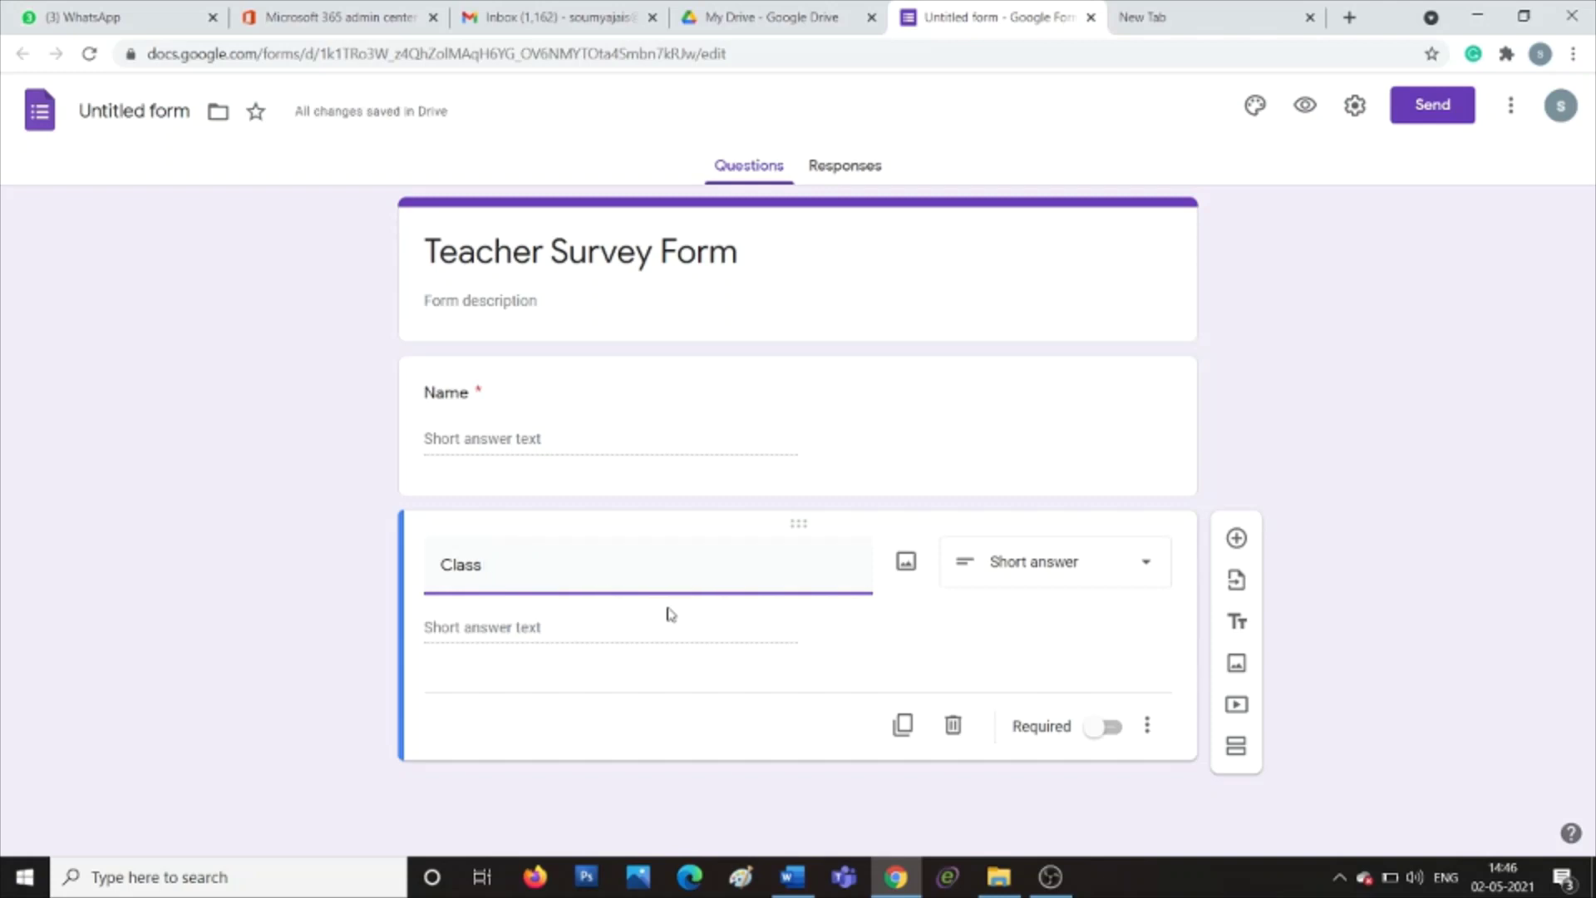
left_click(1035, 560)
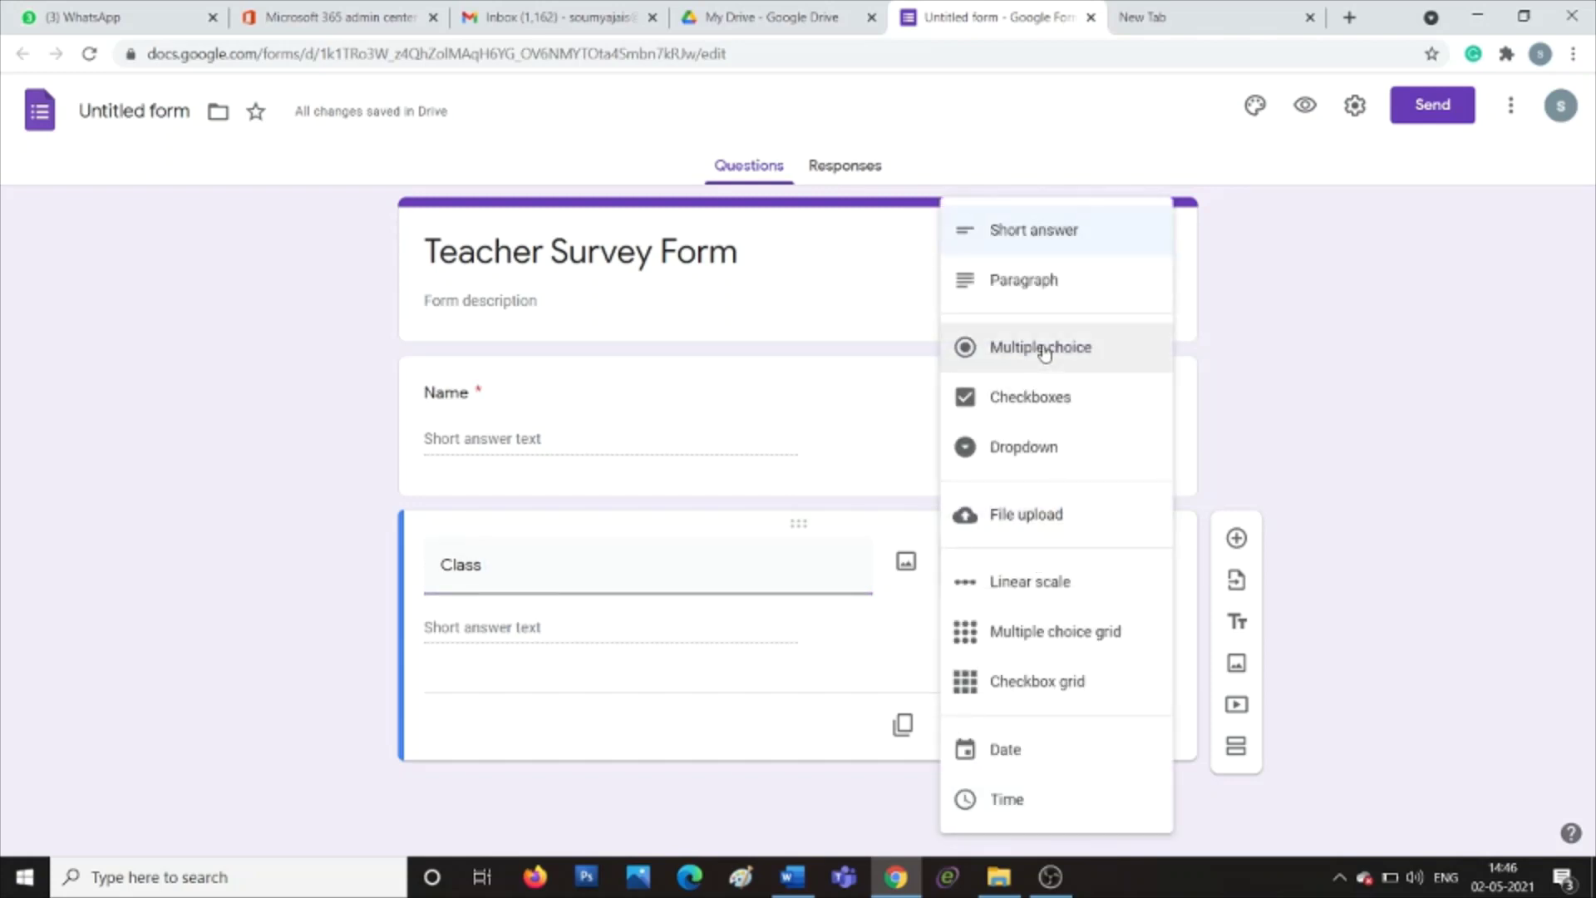
left_click(1034, 468)
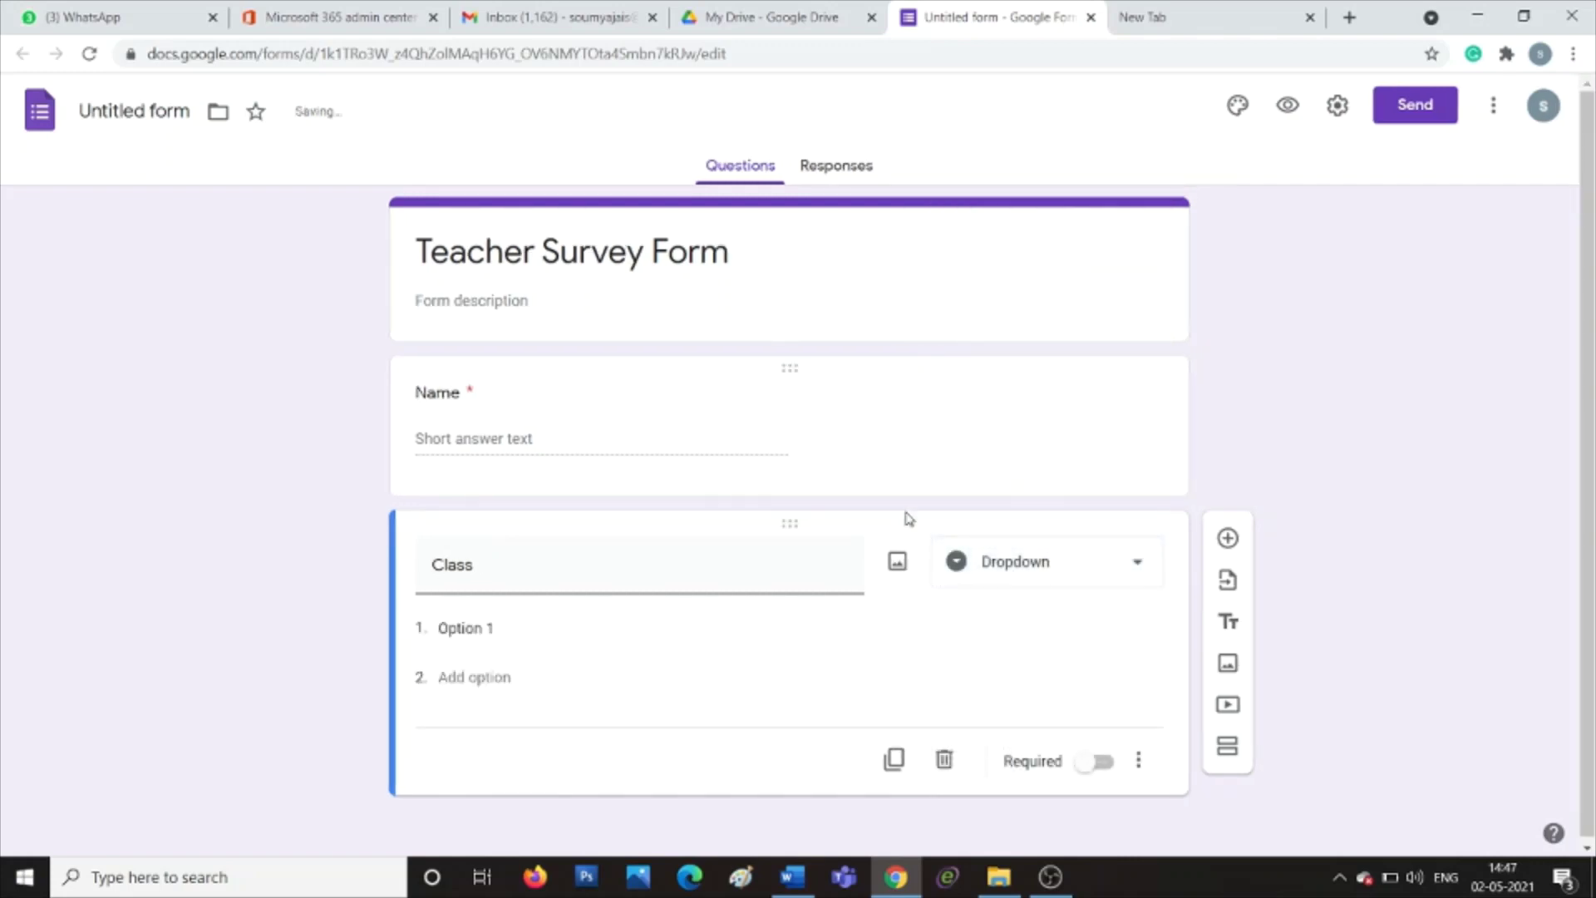
Step: Enter "Class I" and "Class II" as the first two dropdown options of the Class question
left_click(513, 629)
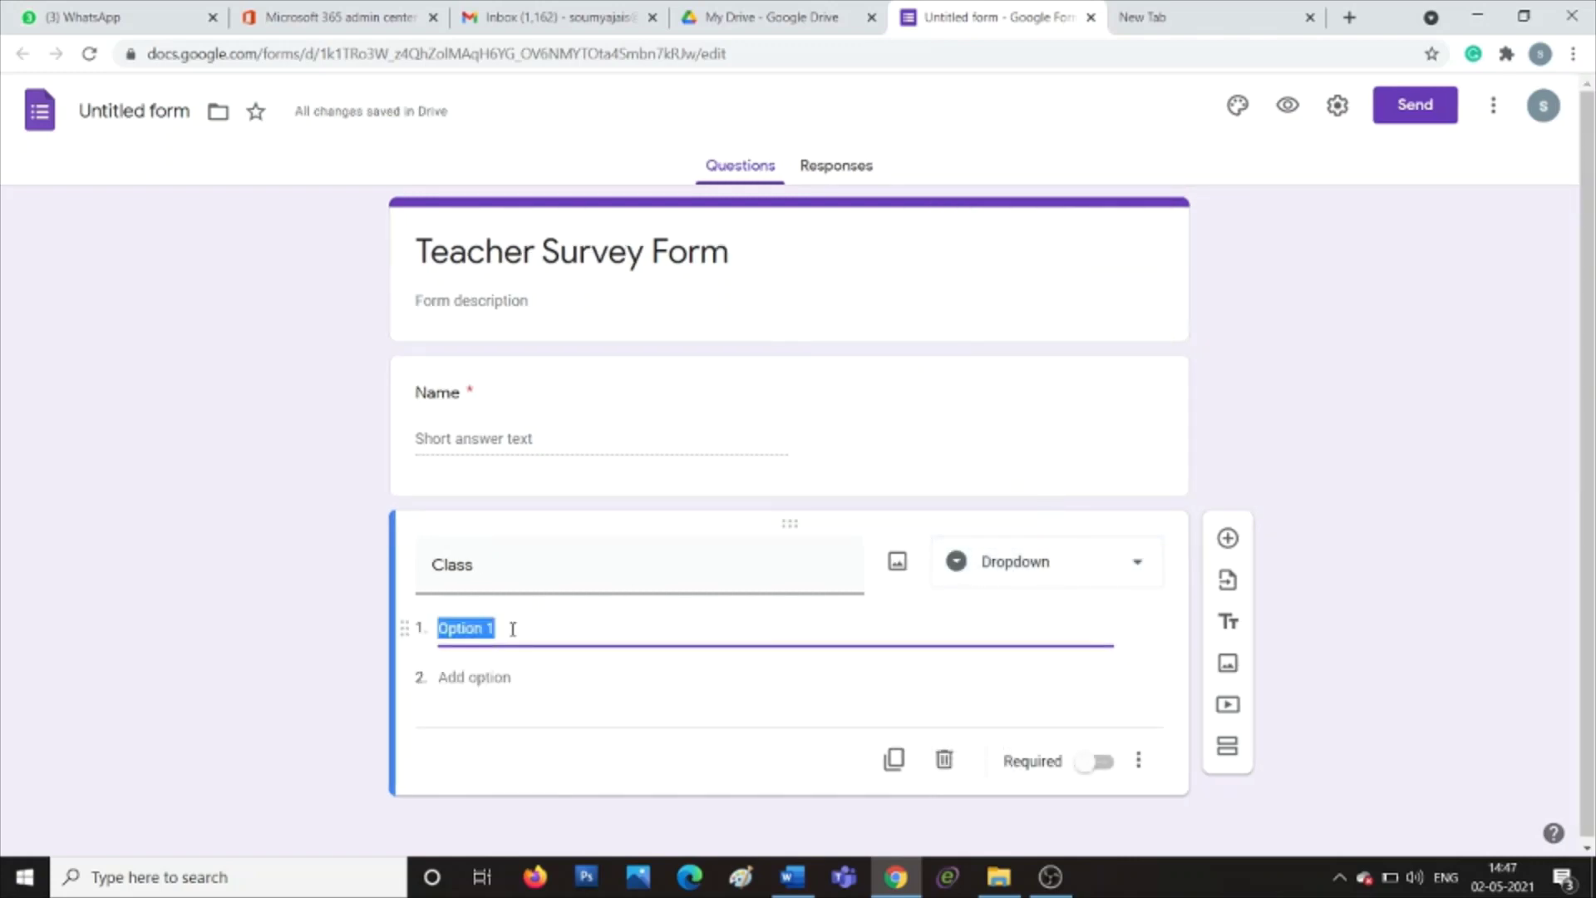
type("Class I")
key("Return")
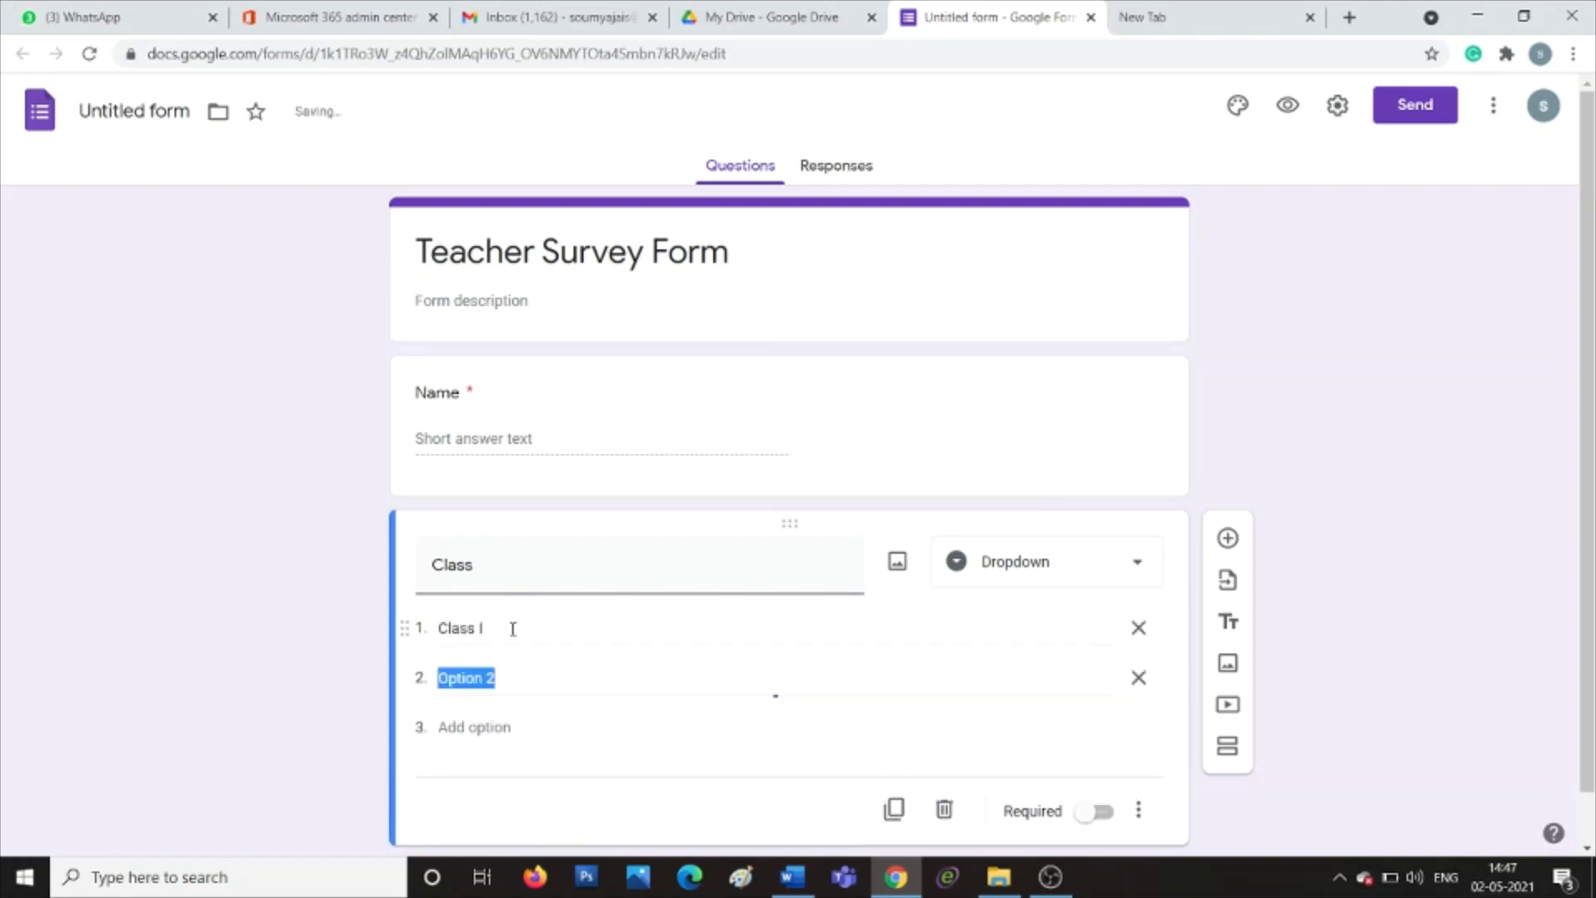
type("Class II")
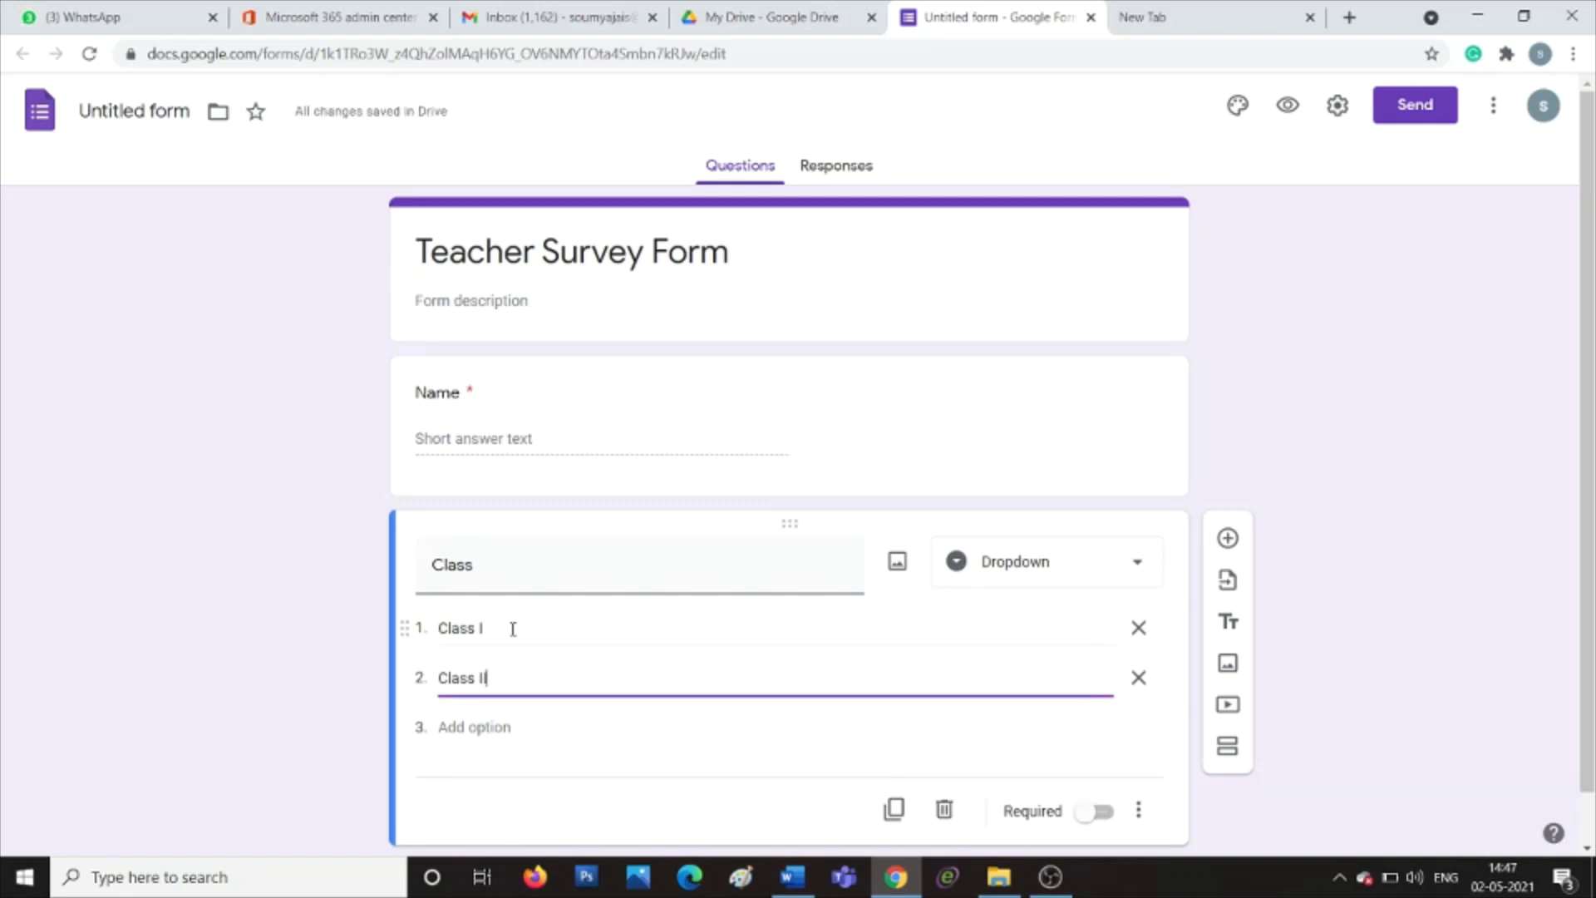
Step: Add a third and a fourth dropdown option to the Class question, each with the text "Class"
key("Return")
type("Class")
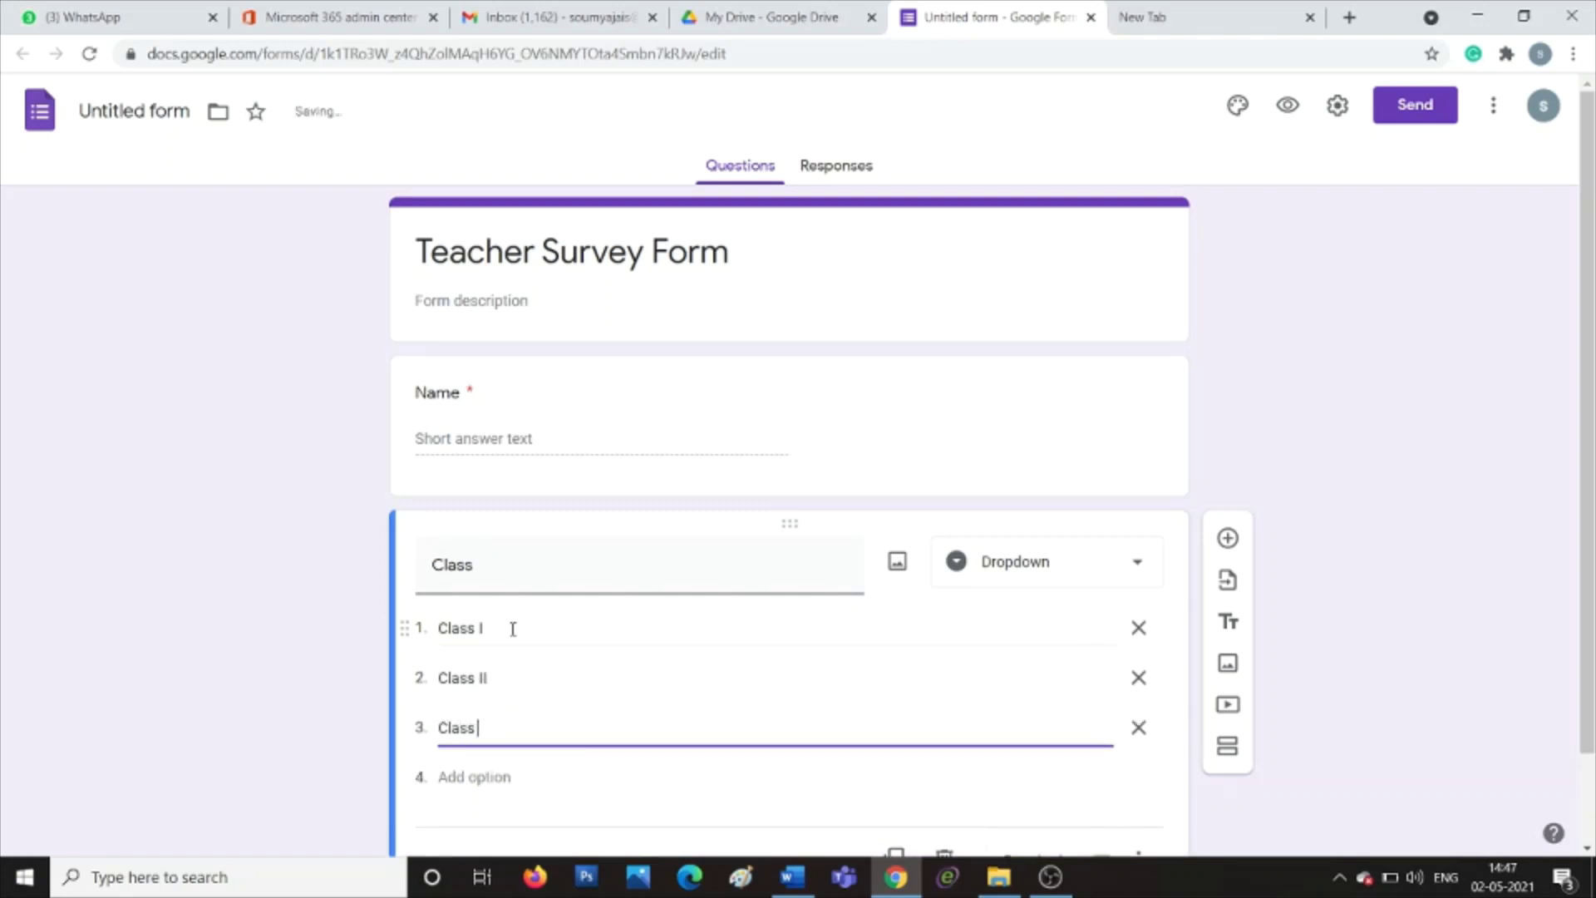
type(" II")
key("BackSpace")
key("BackSpace")
key("BackSpace")
key("Return")
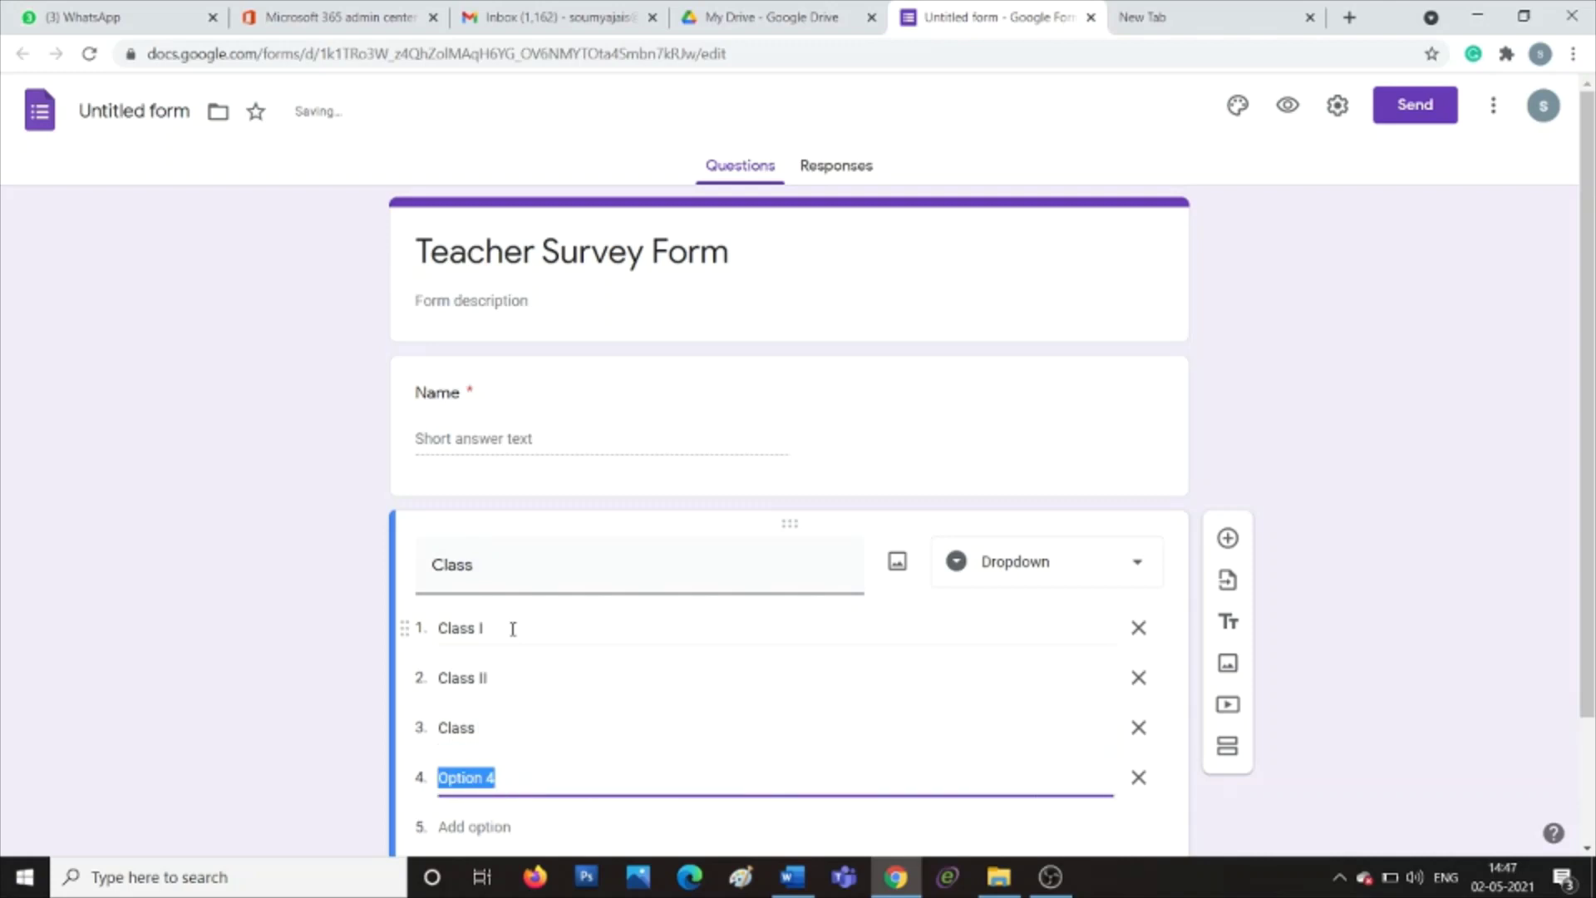
type("Class")
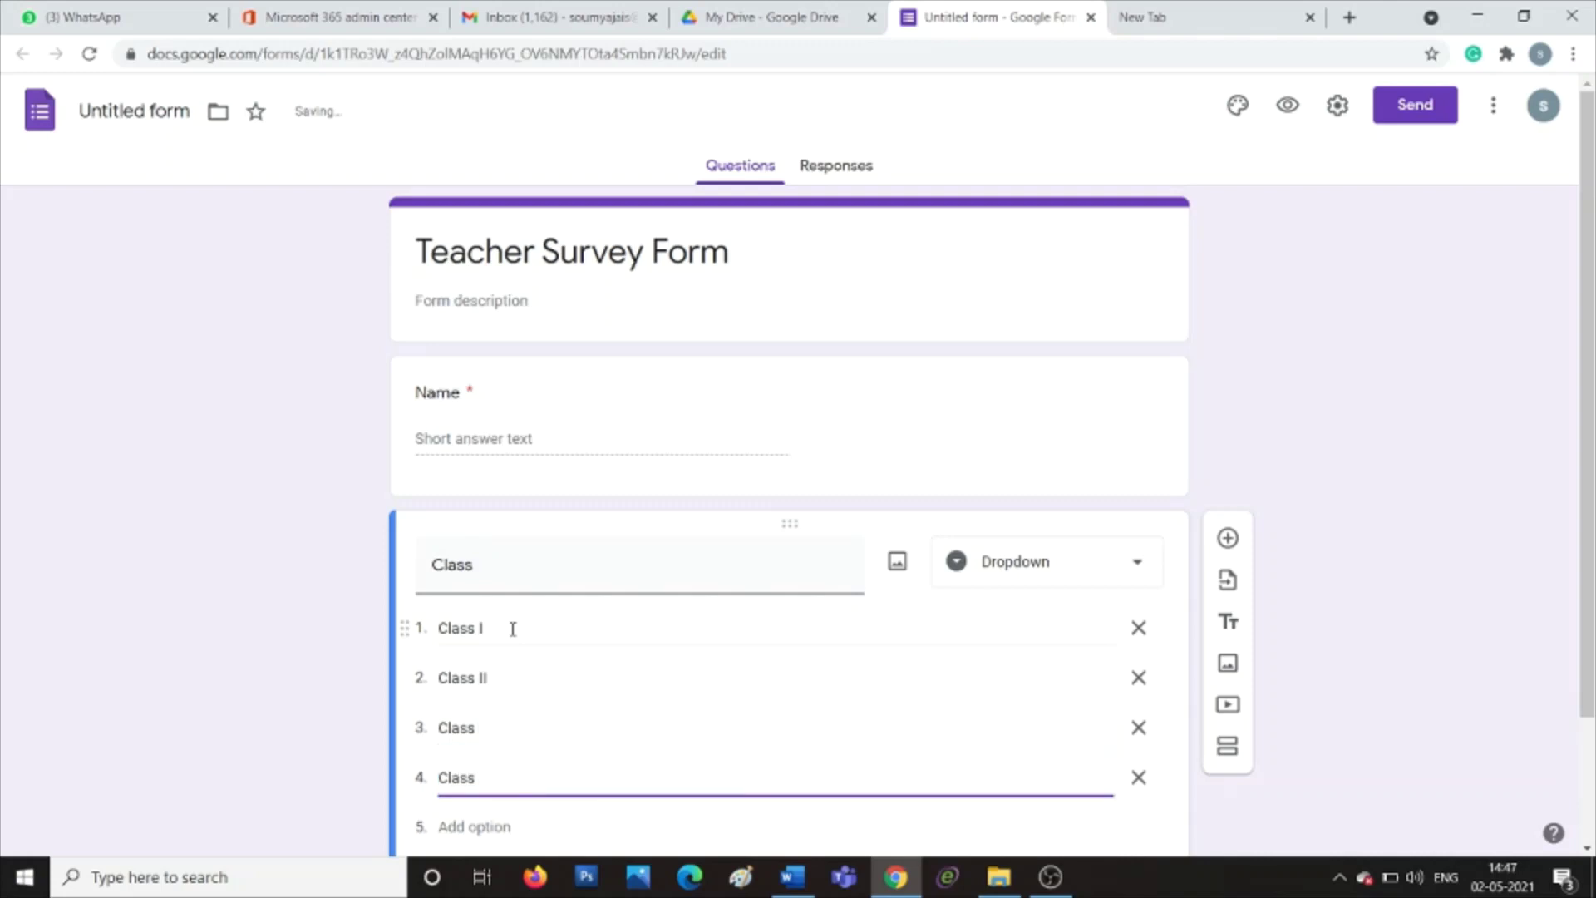
Step: Complete the third and fourth dropdown options as "Class III" and "Class IV"
double_click(484, 727)
left_click(484, 727)
type("III")
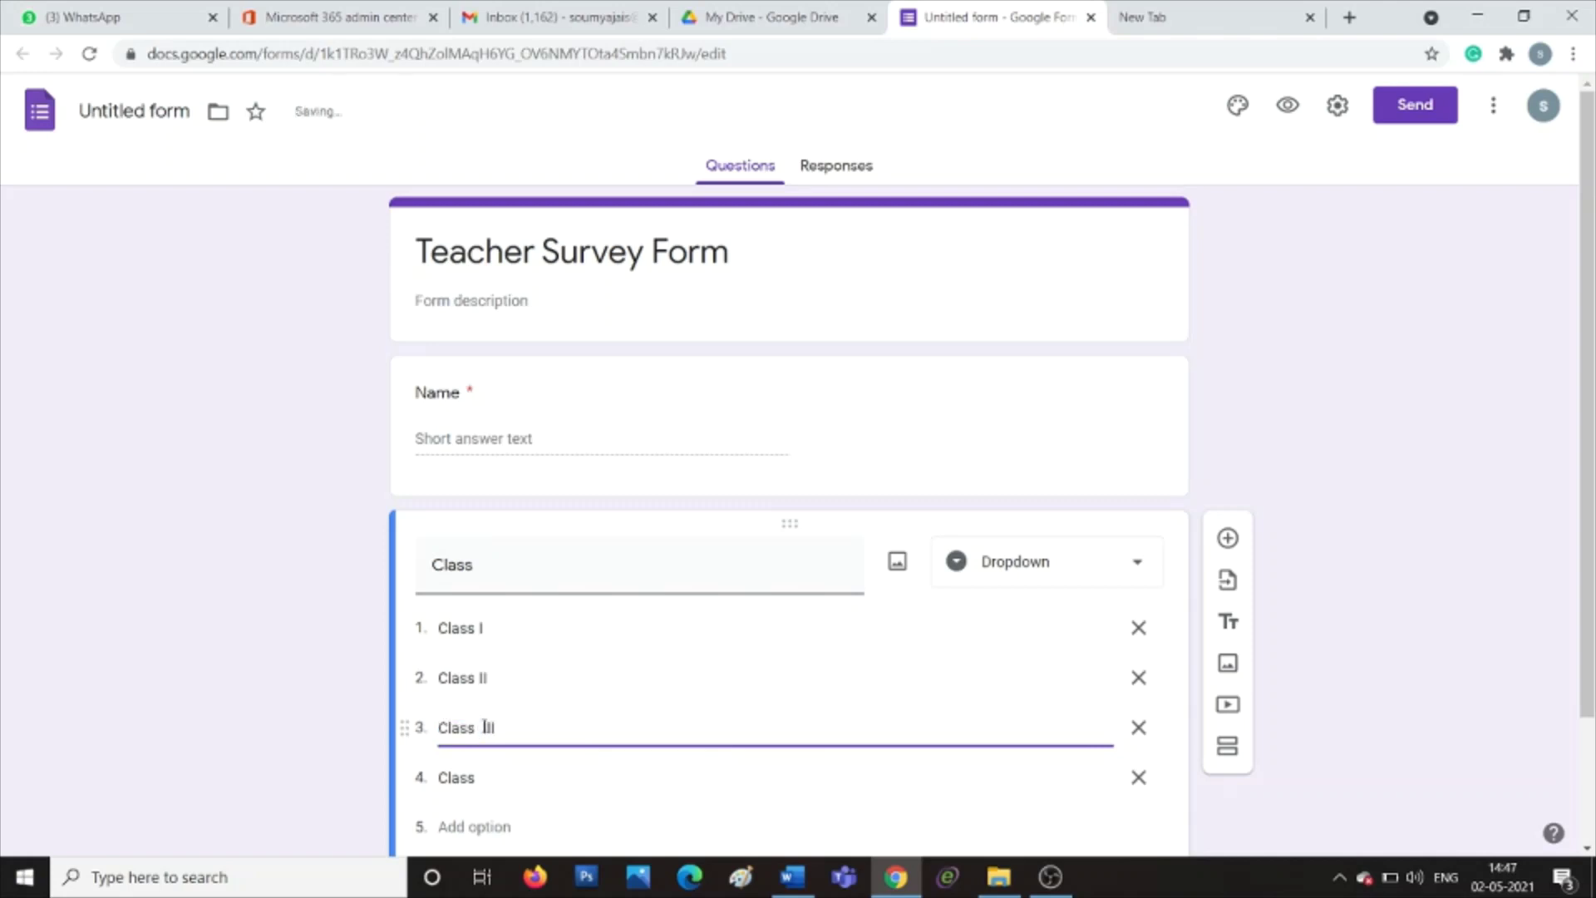
key("Tab")
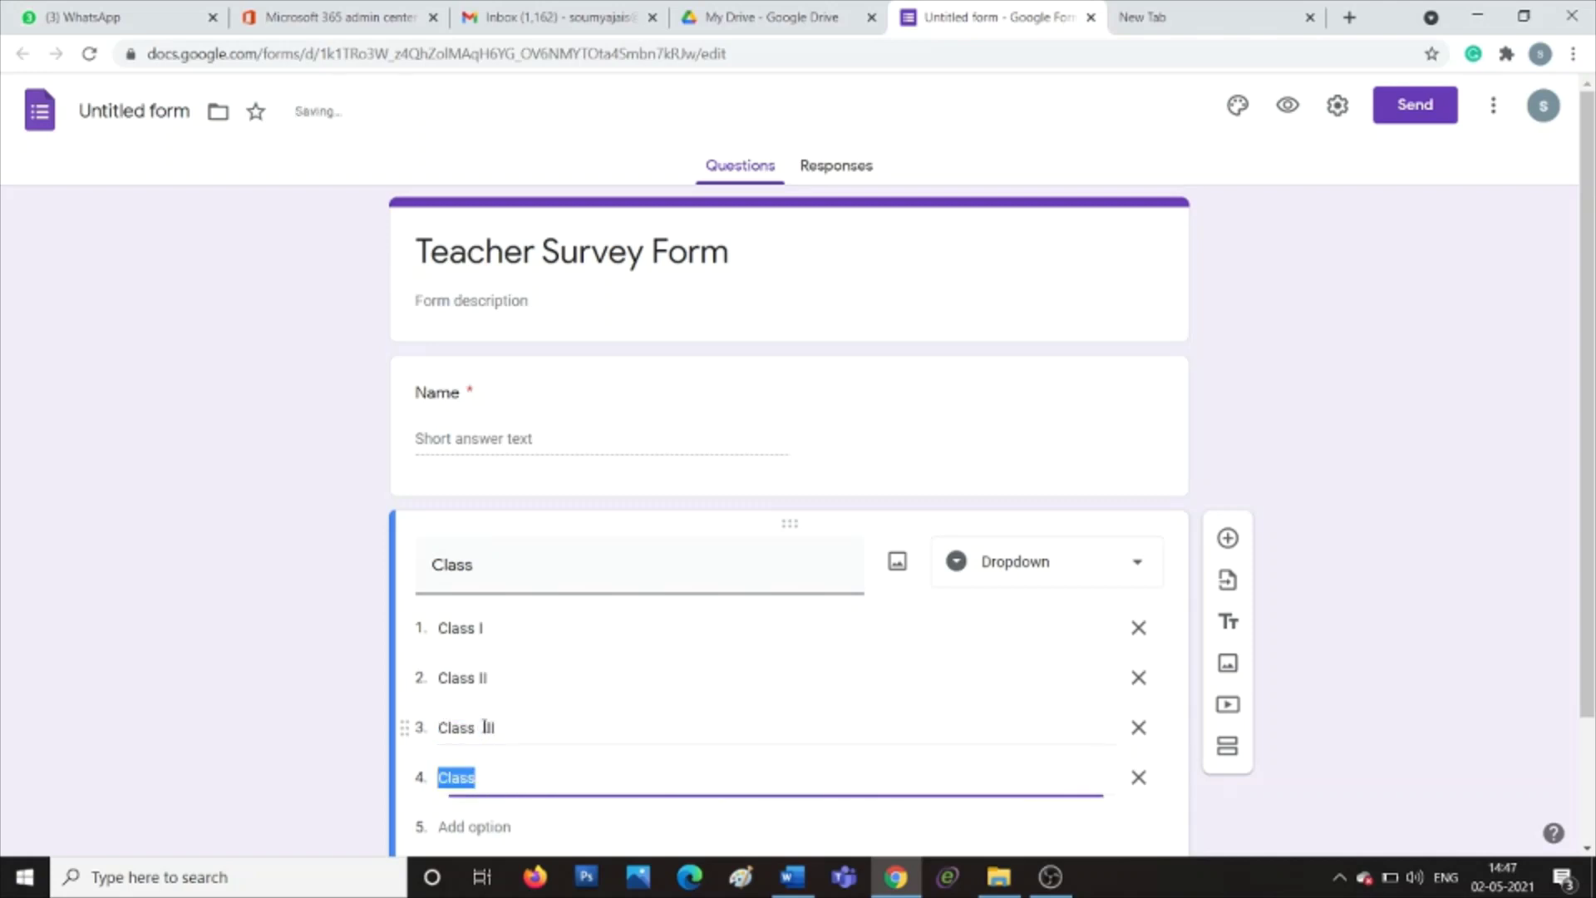
key("End")
type("IV")
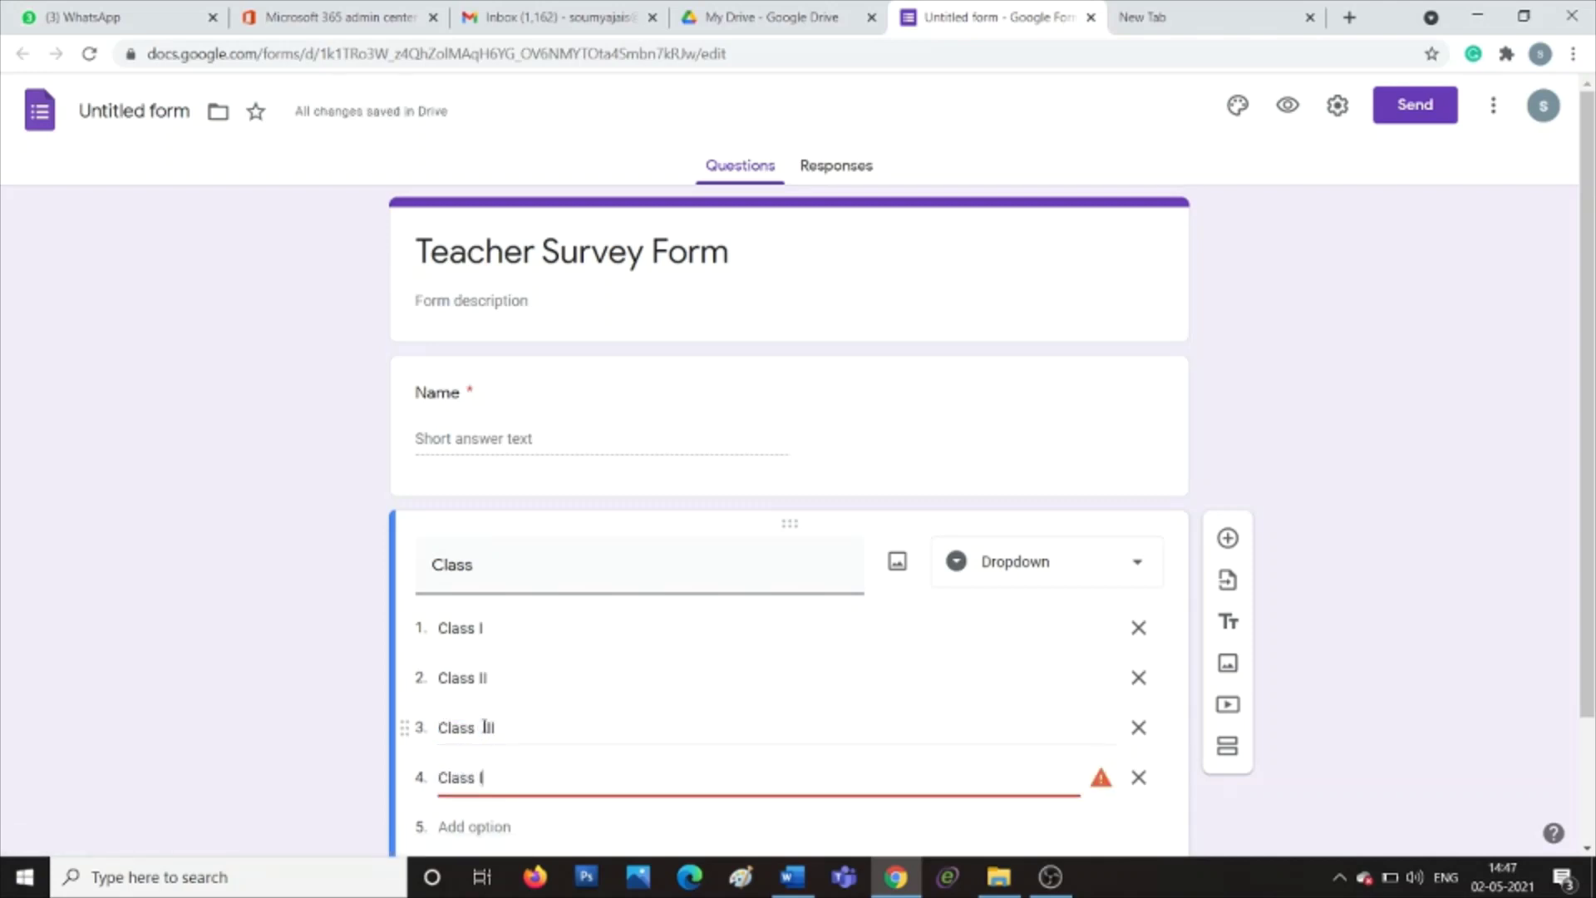
Step: Add "Class V" as the fifth dropdown option and make the Class question required
left_click(533, 827)
left_click(502, 827)
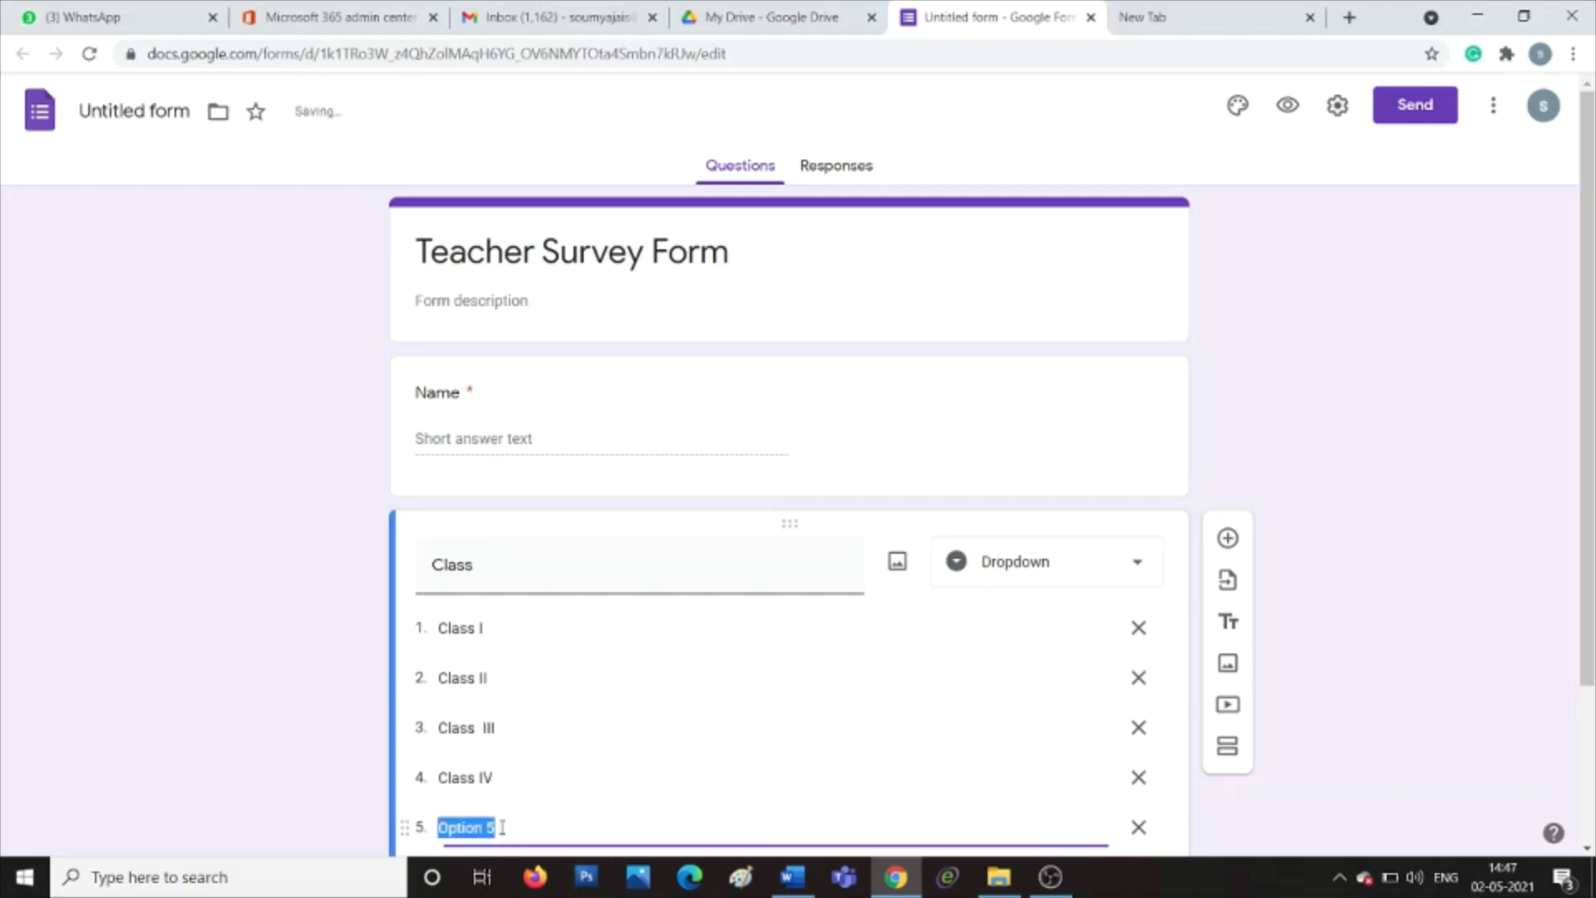
type("Class V")
scroll(1586, 744, "down", 2)
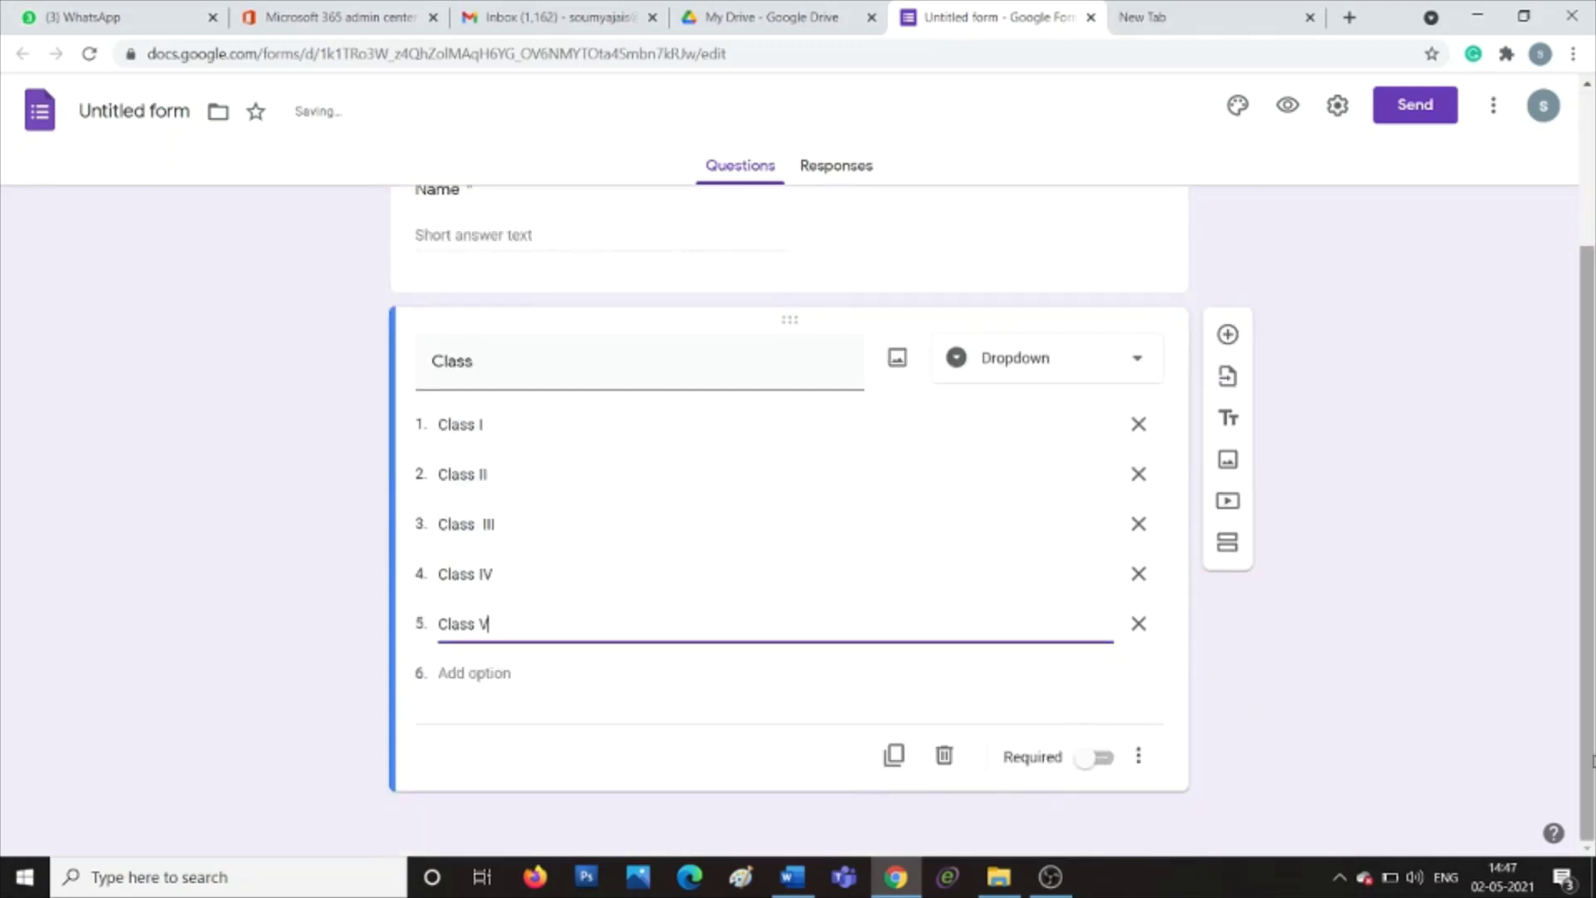
left_click(688, 724)
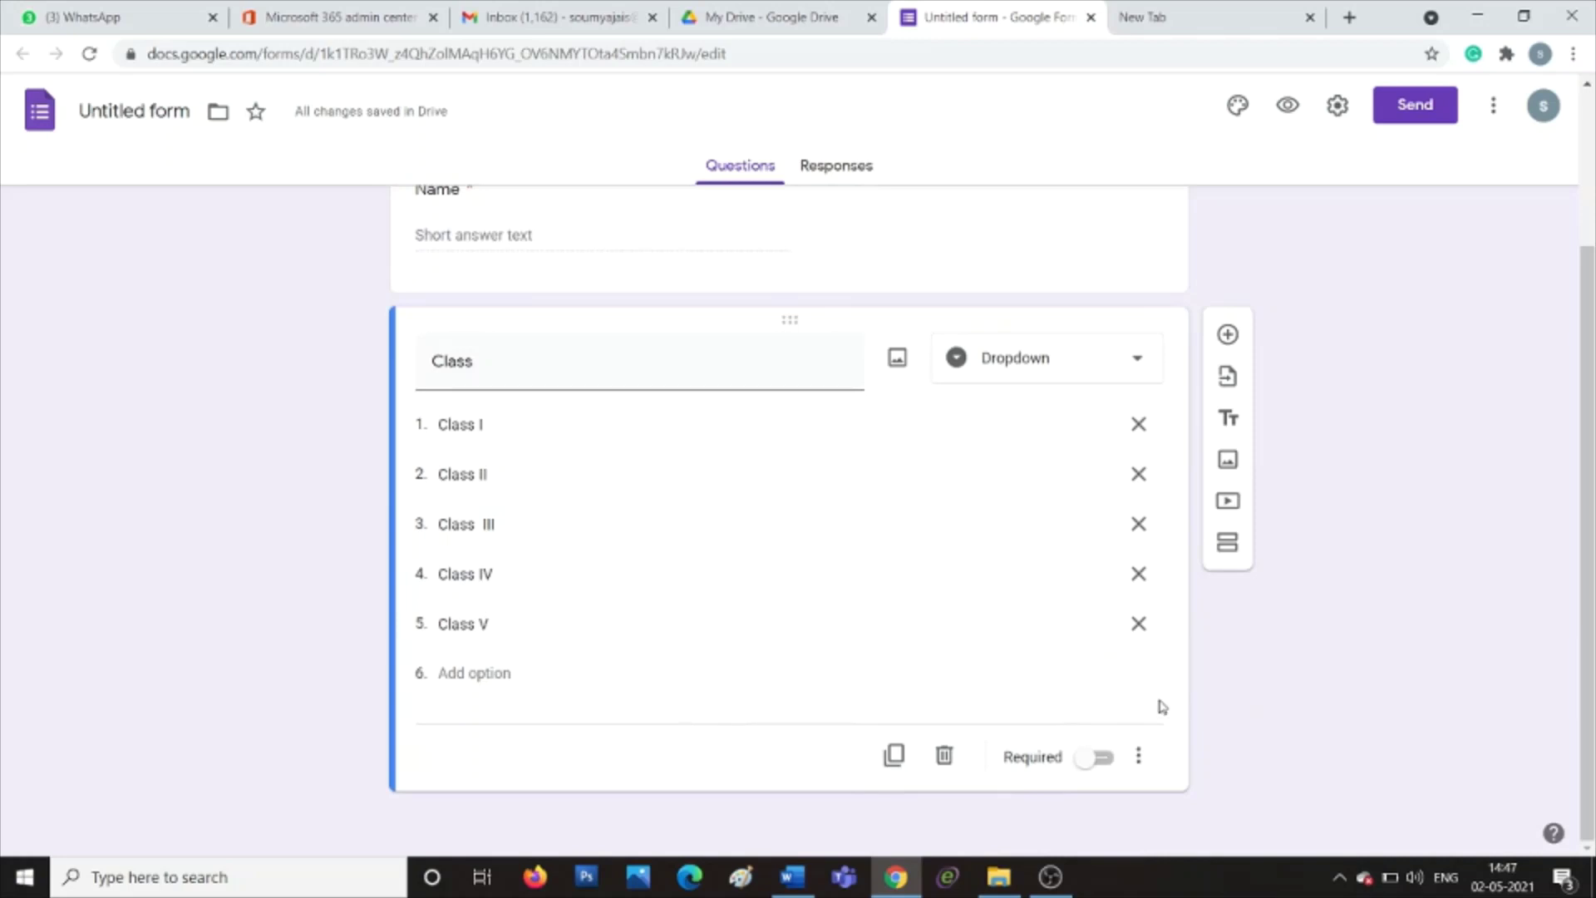
left_click(1108, 758)
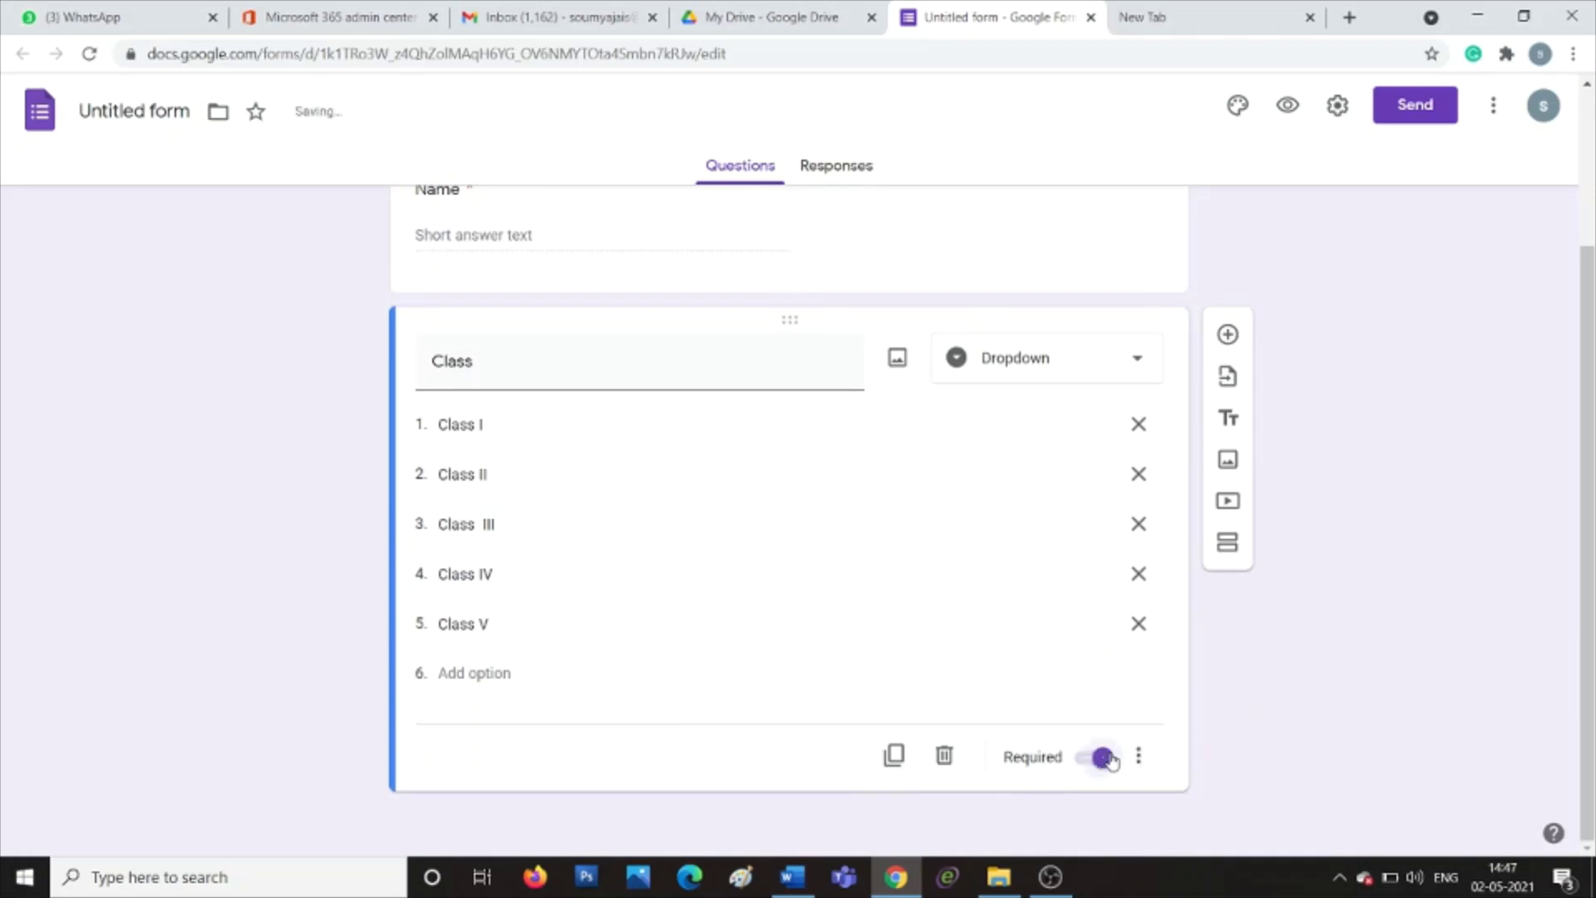
Step: Add a new question titled "Division" below the Class question and keep its type as Multiple choice
left_click(1229, 336)
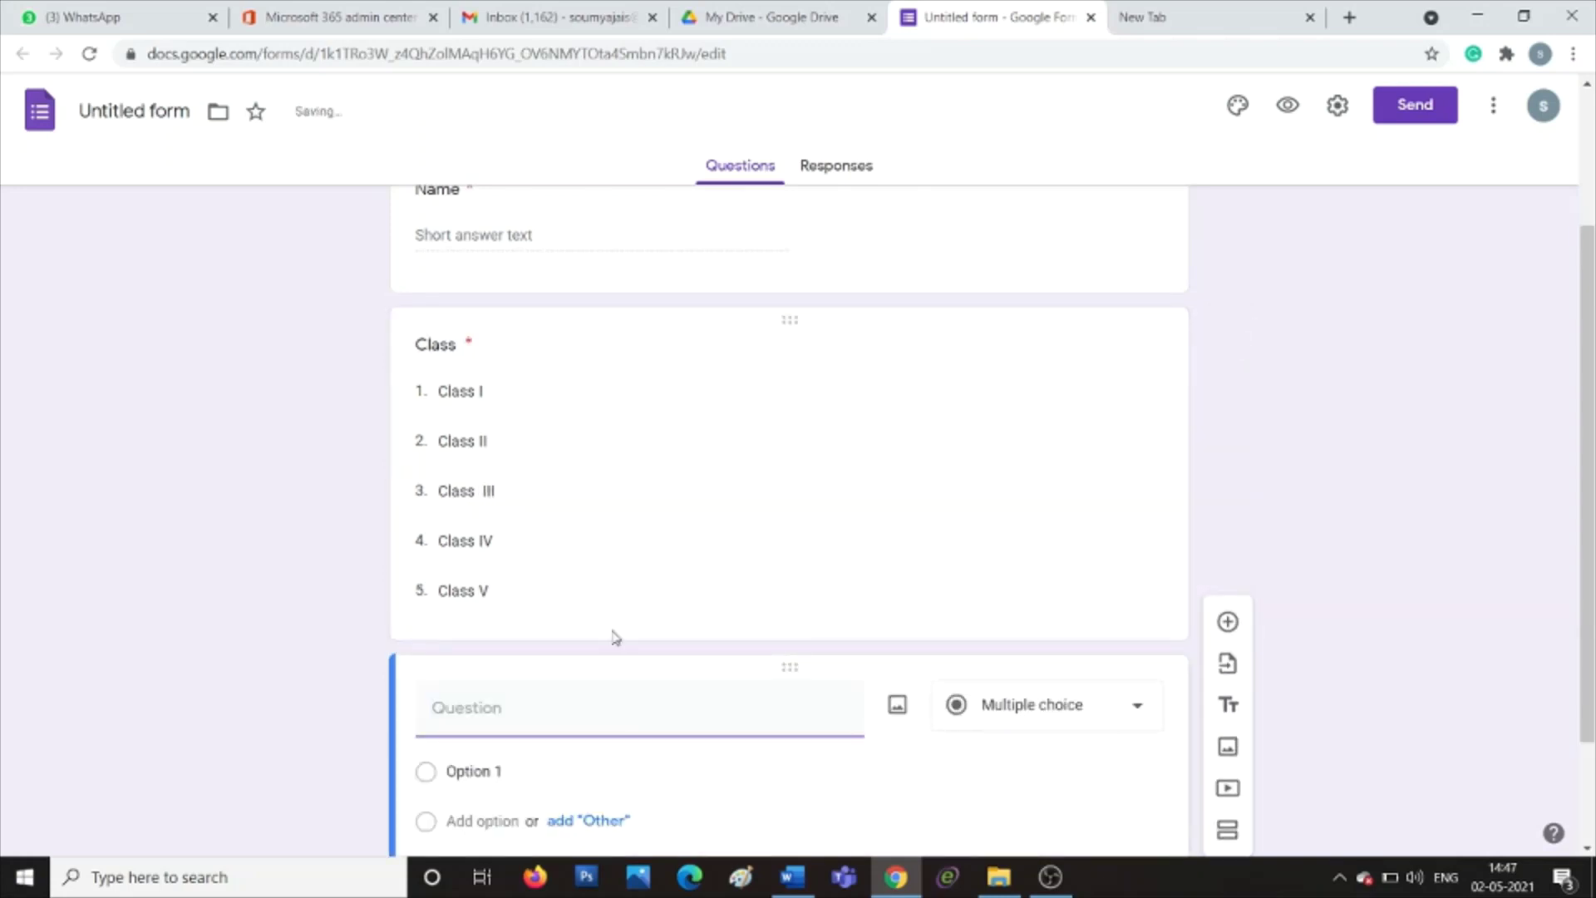
type("Divi")
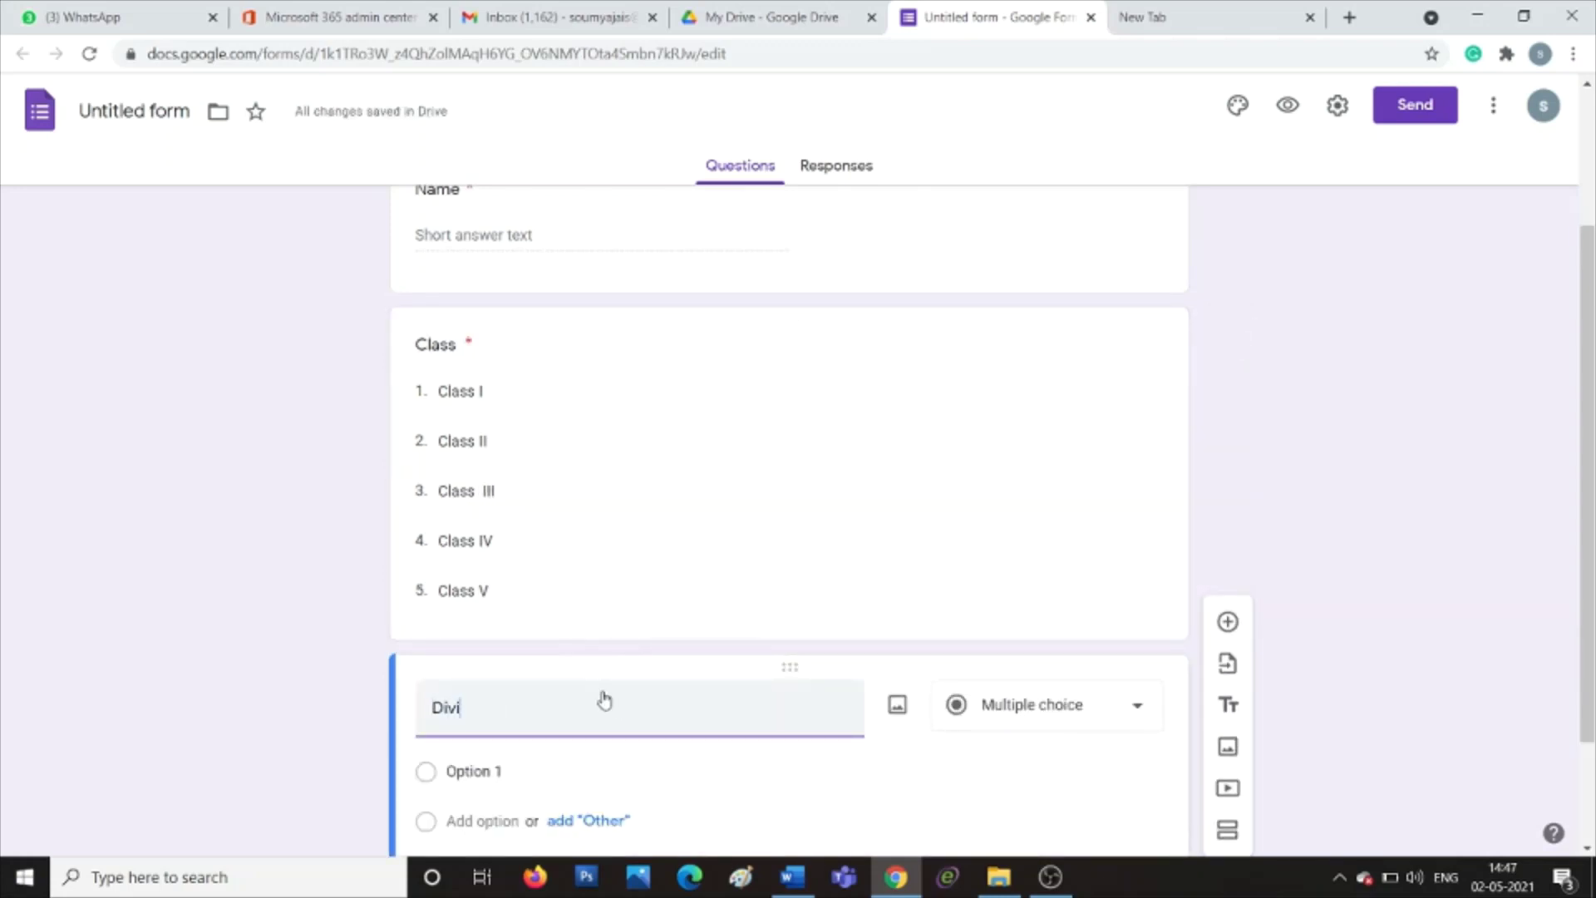
type("sion")
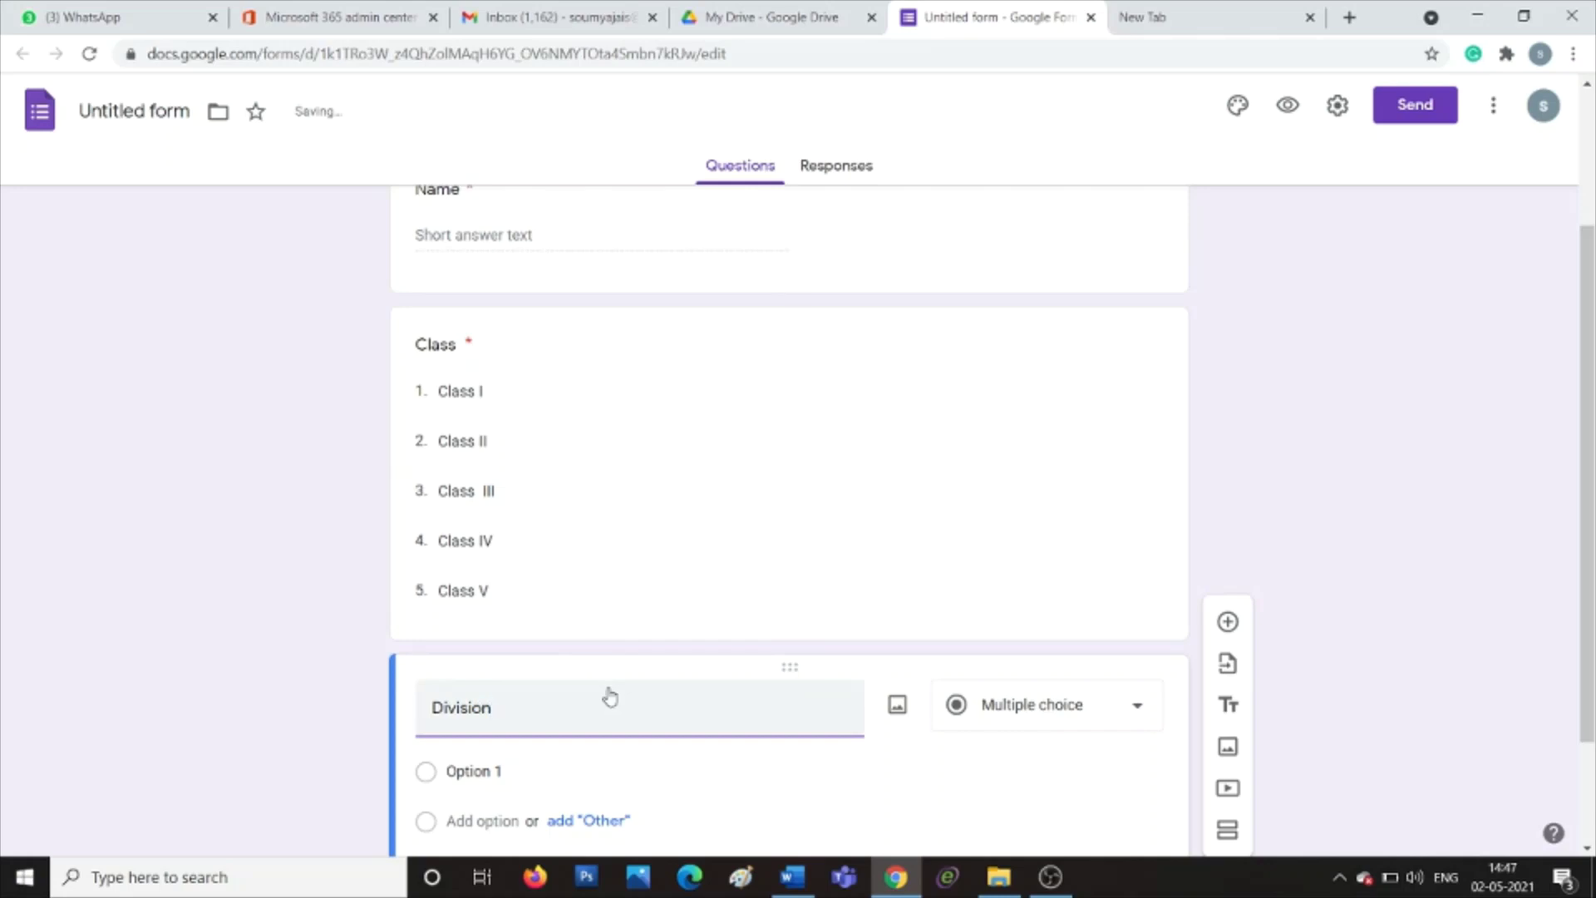
left_click(1029, 708)
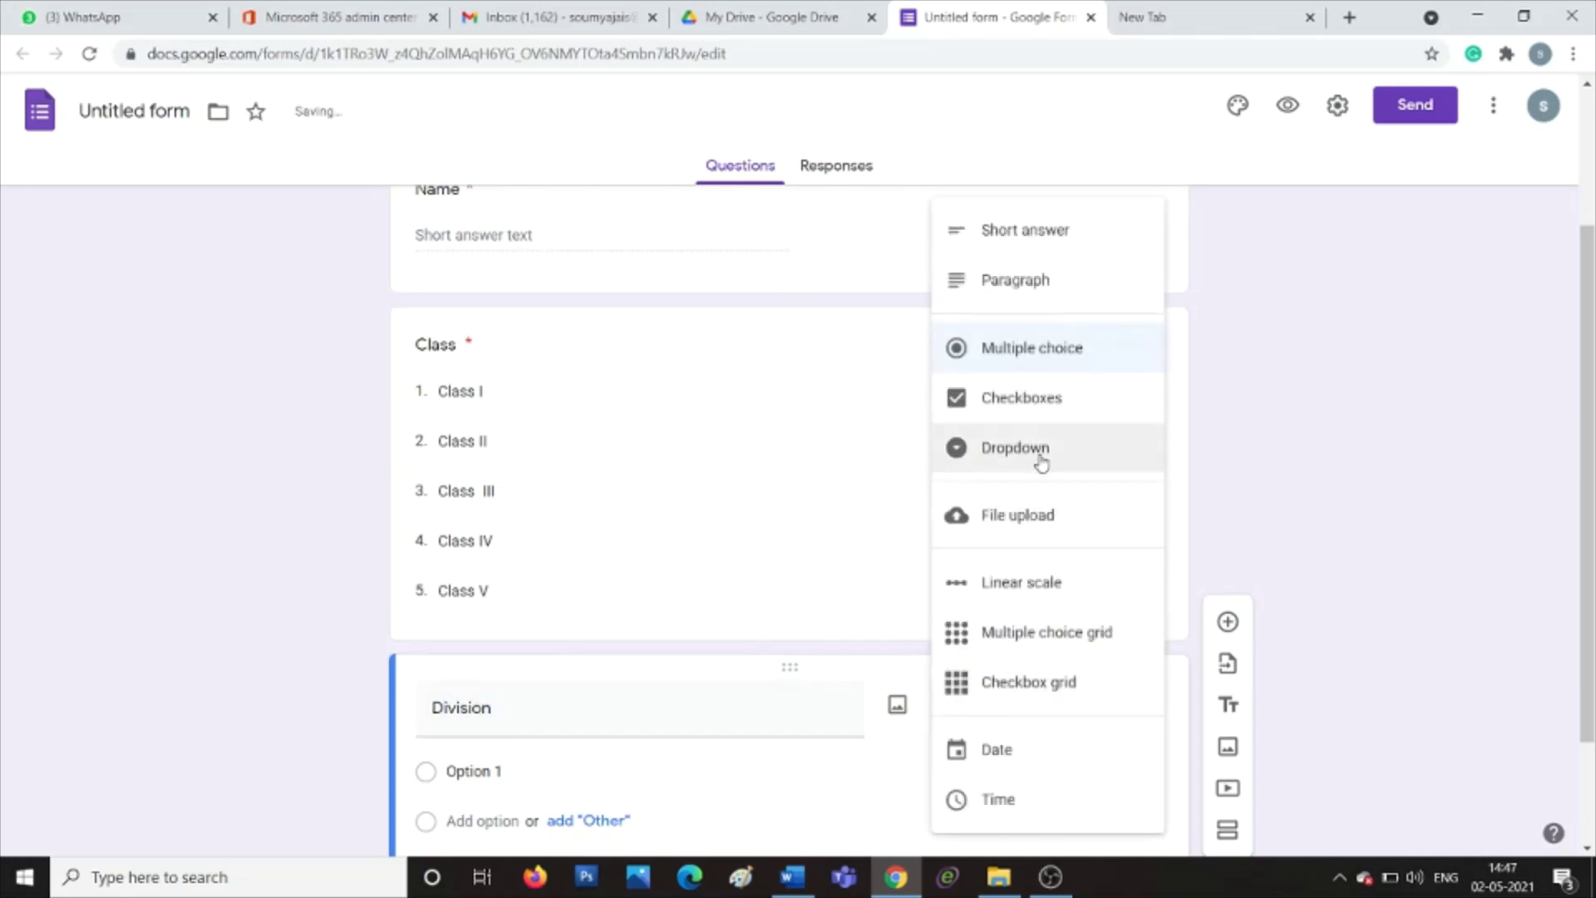
left_click(1054, 356)
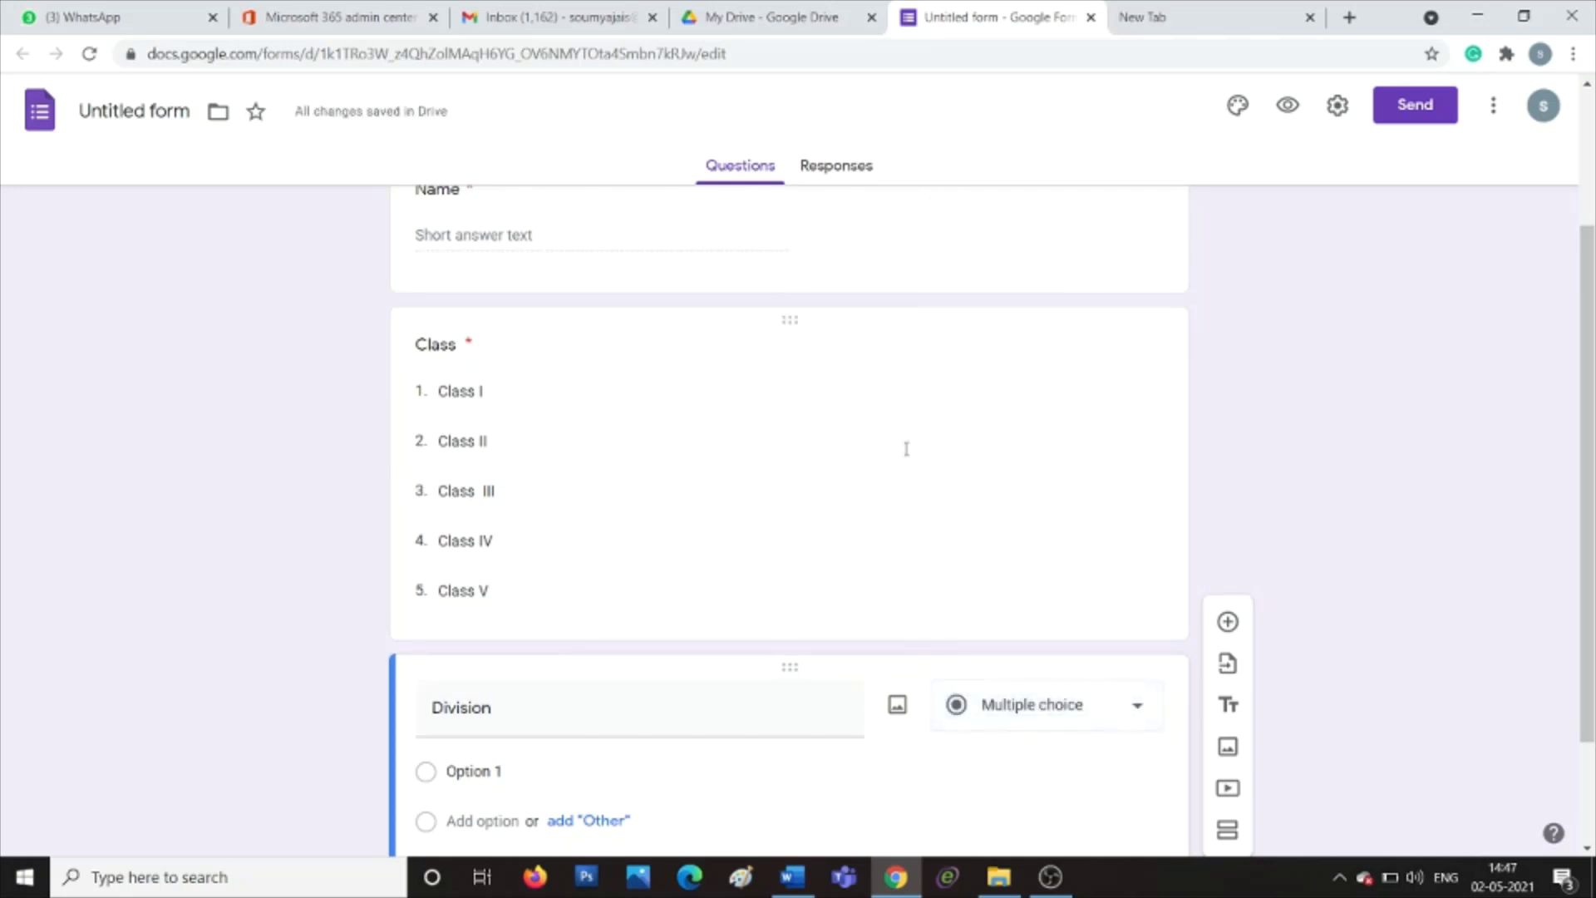
Step: Enter "A" as the first option of the Division question and add all suggested options B, C and D
left_click(536, 771)
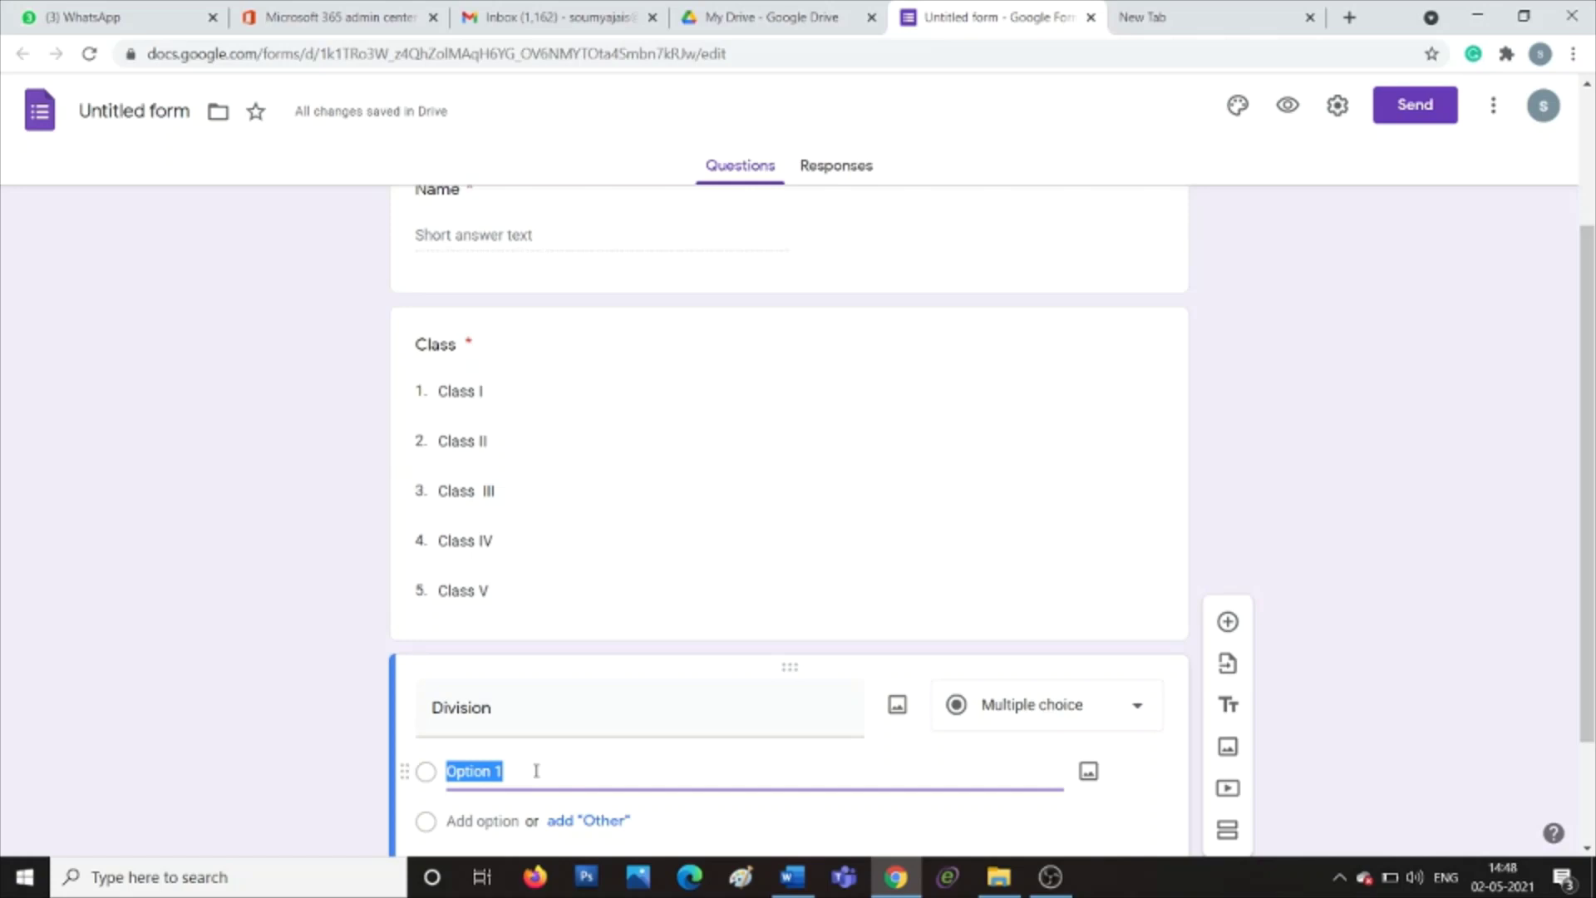
type("A")
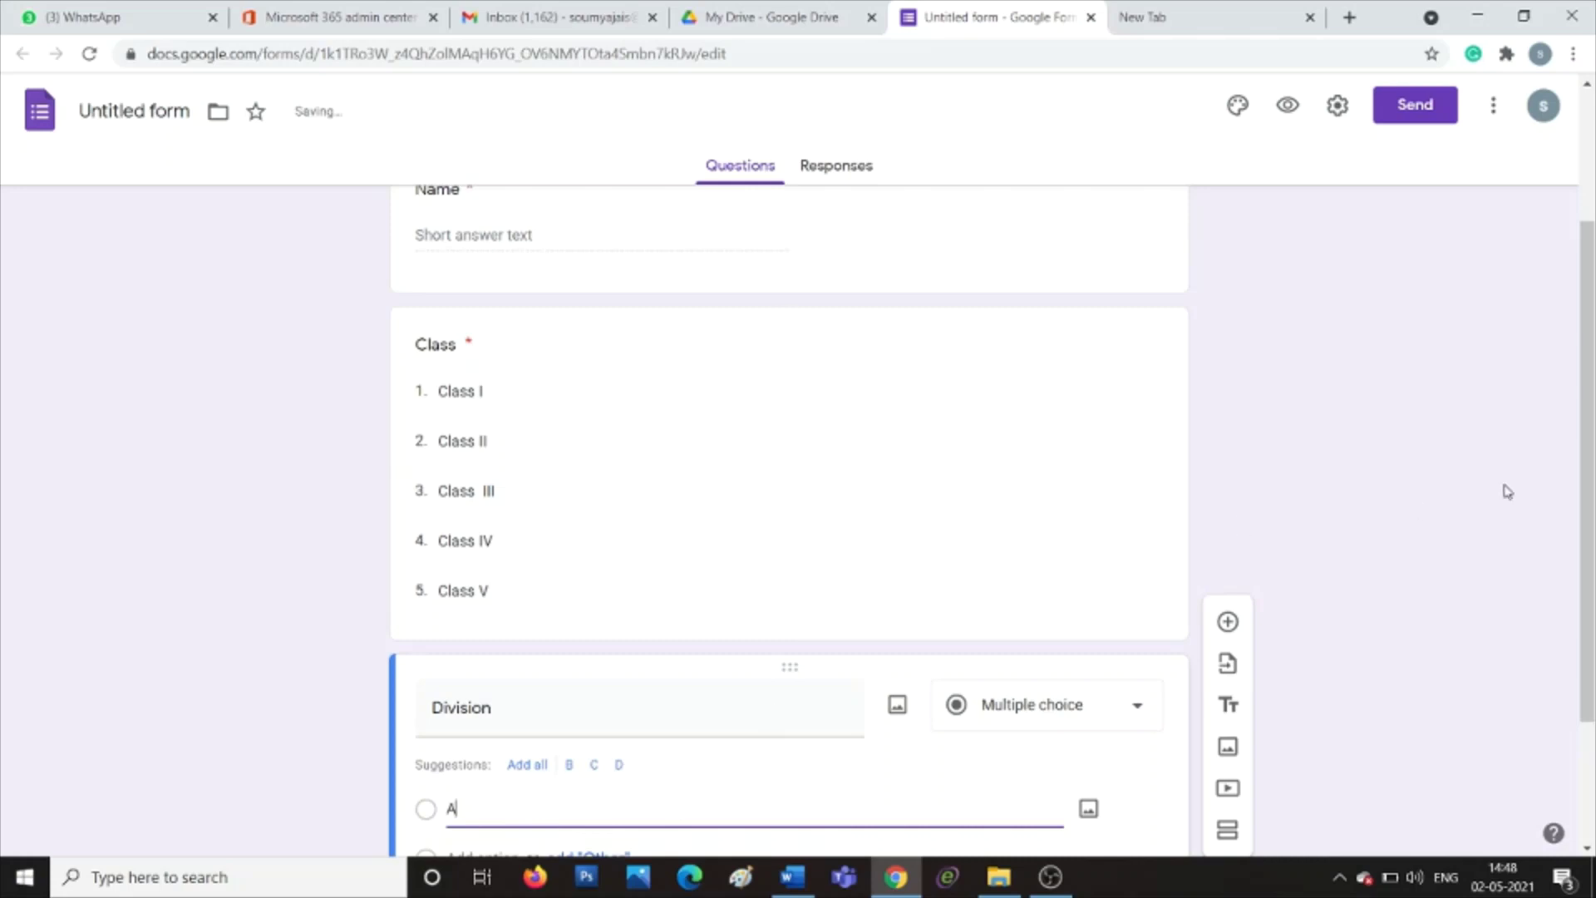
left_click_drag(1591, 517, 1591, 636)
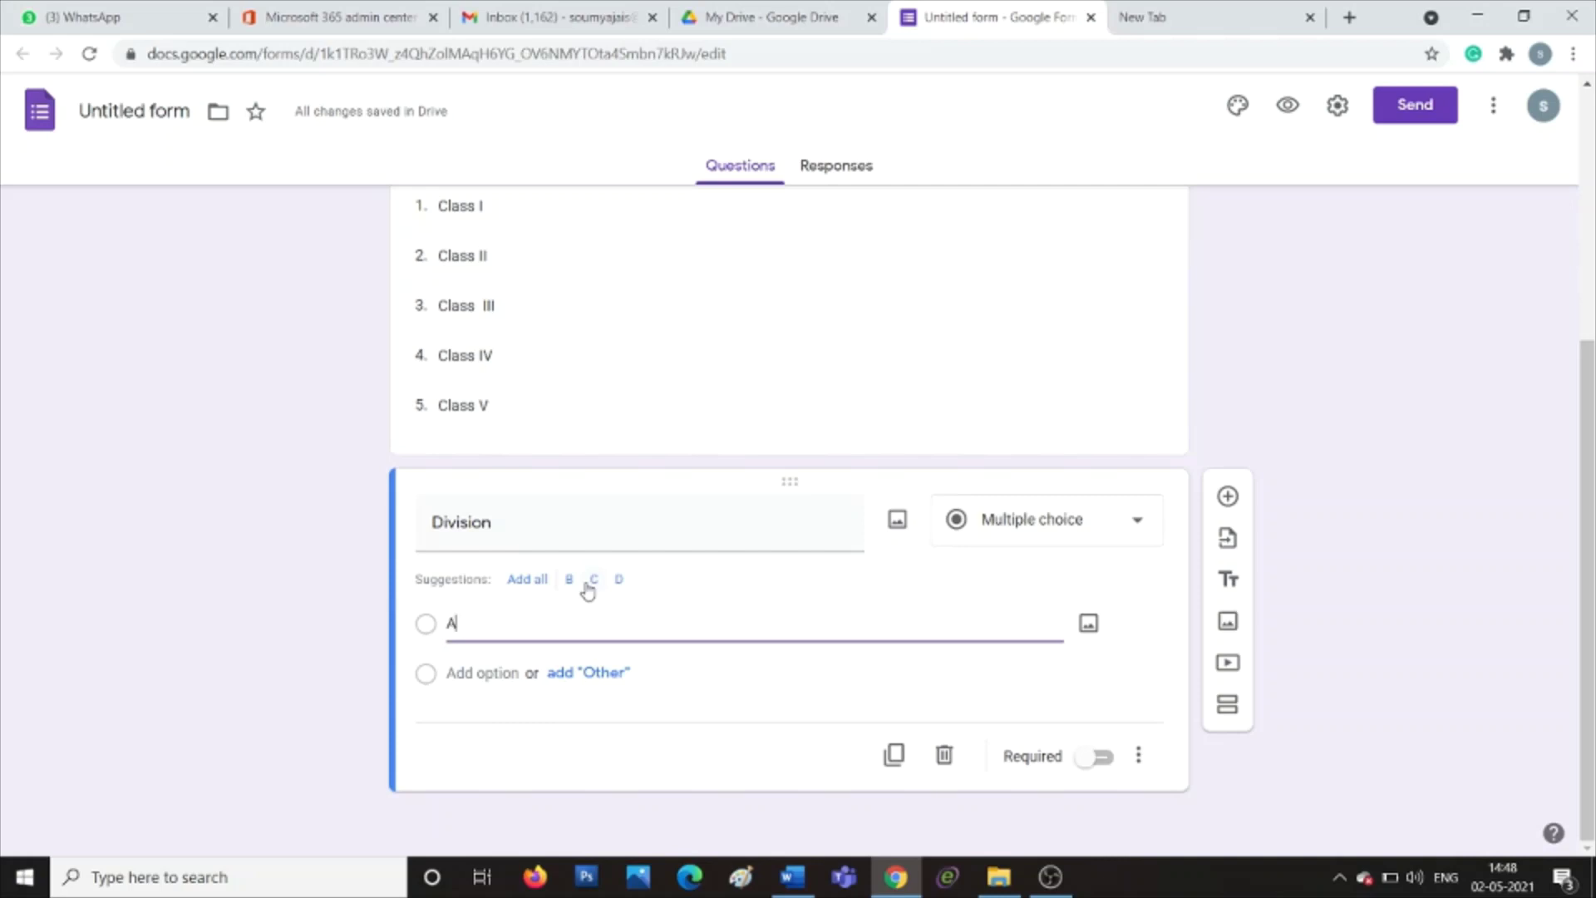
left_click(538, 580)
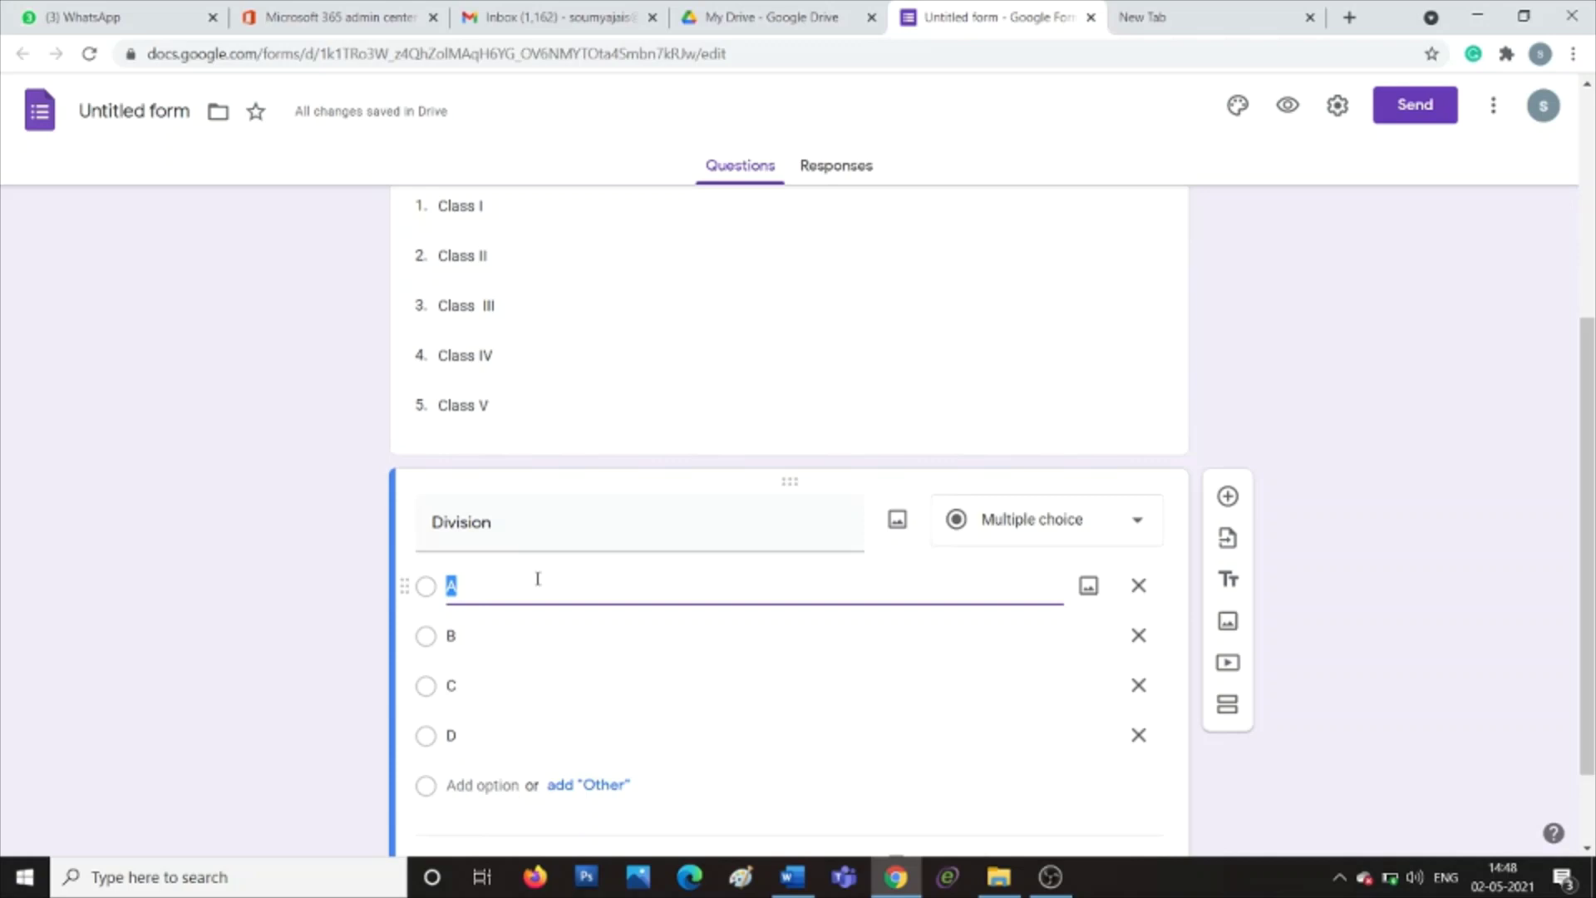
Step: Try an "Other" option on the Division question, remove it, and add "E" as the fifth option
left_click(581, 787)
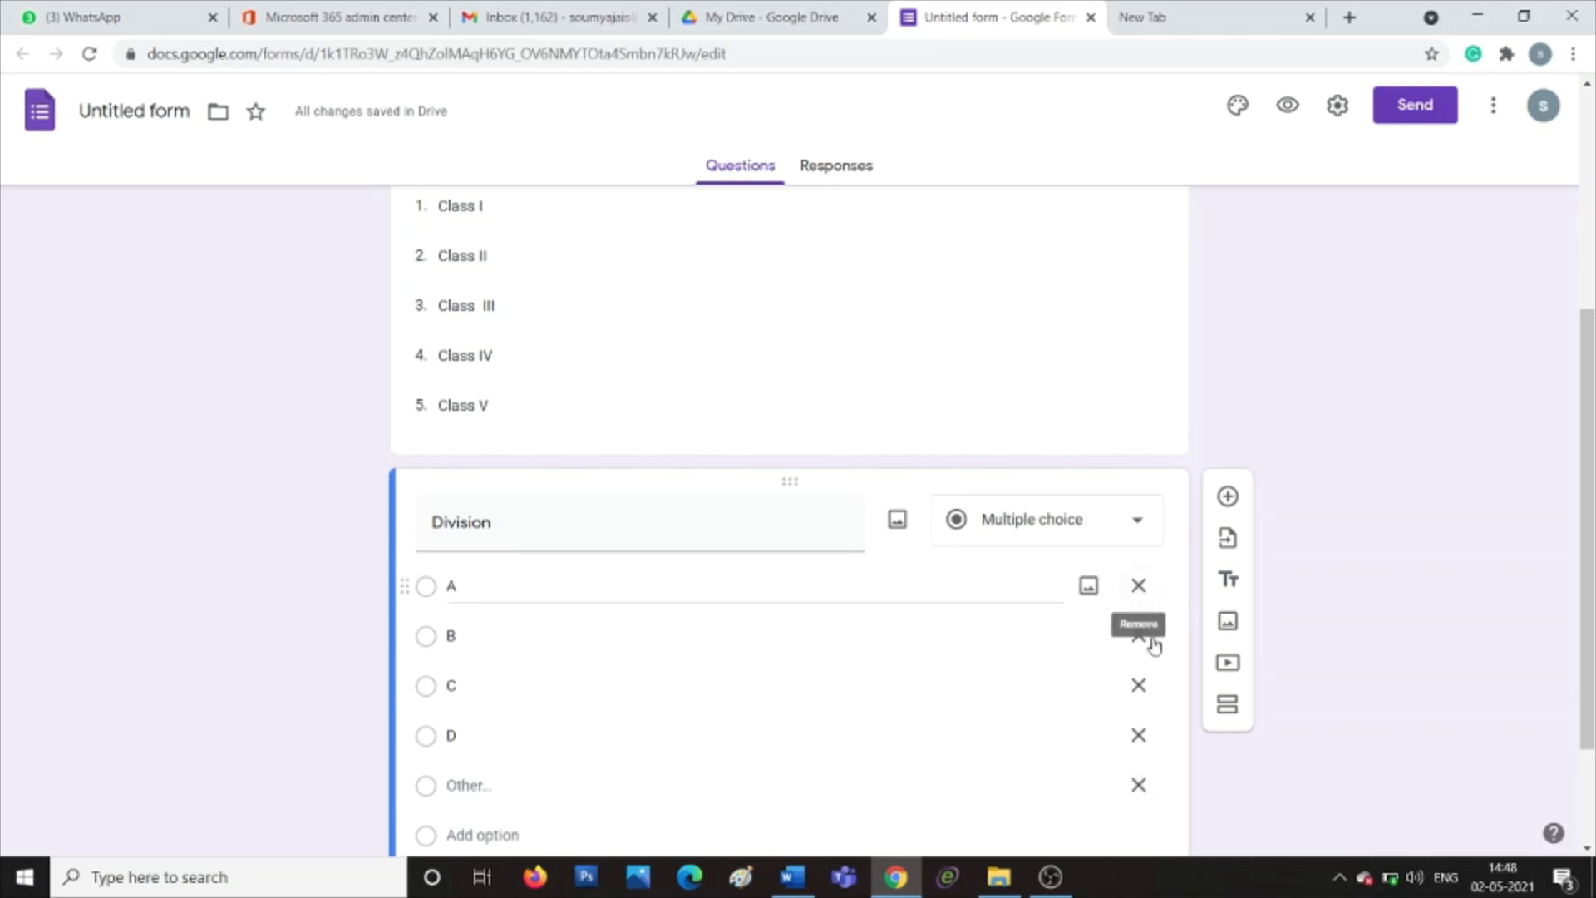
left_click(1140, 797)
left_click(495, 787)
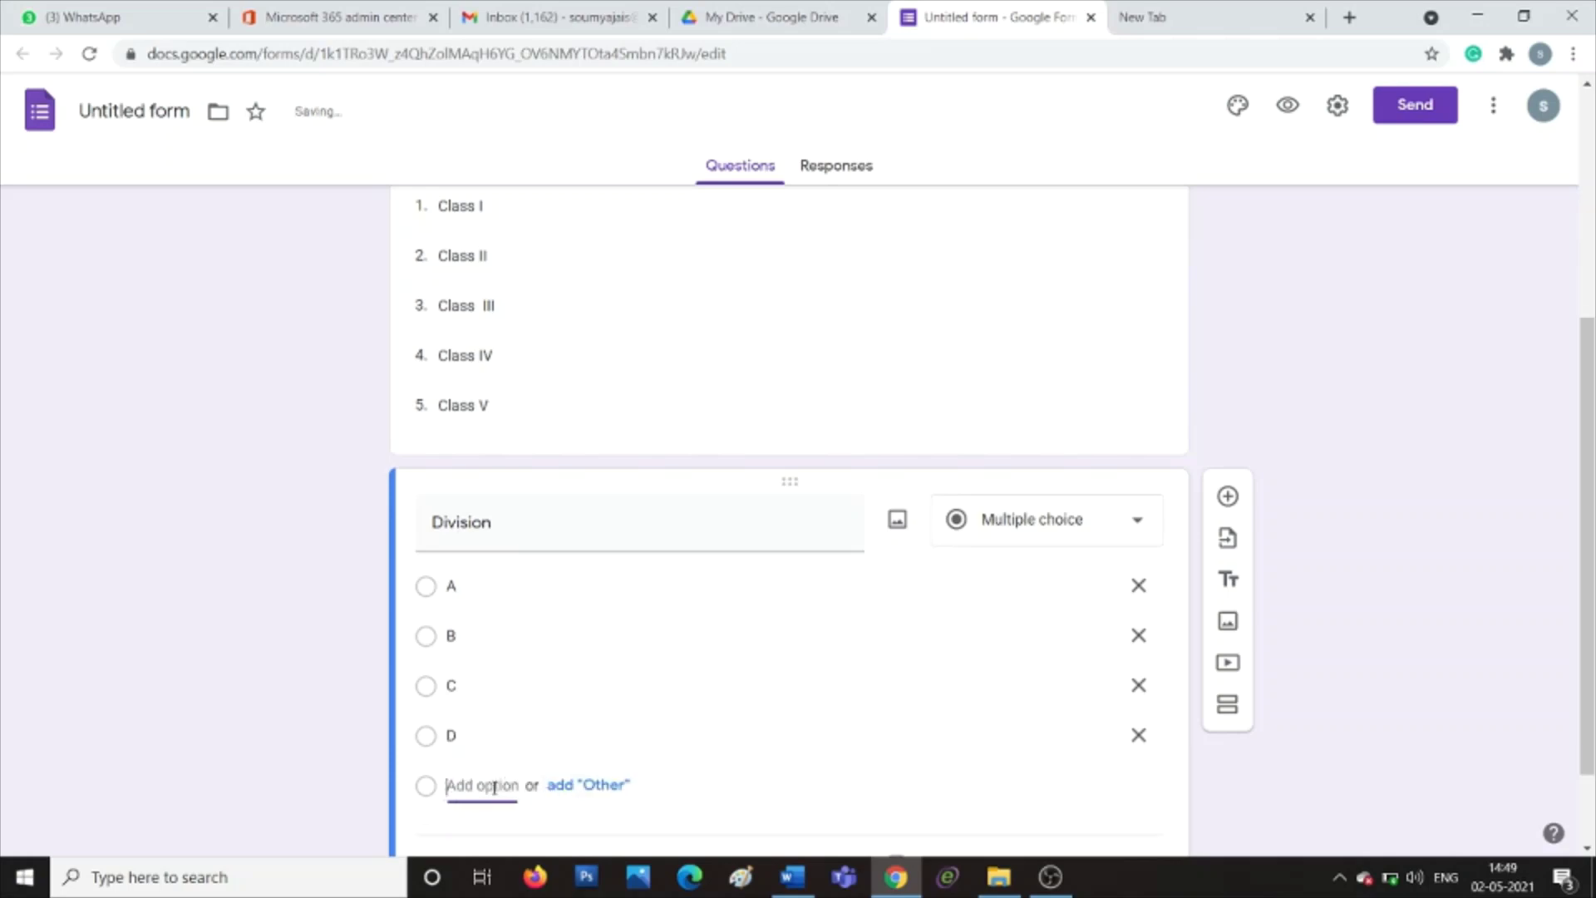
type("E")
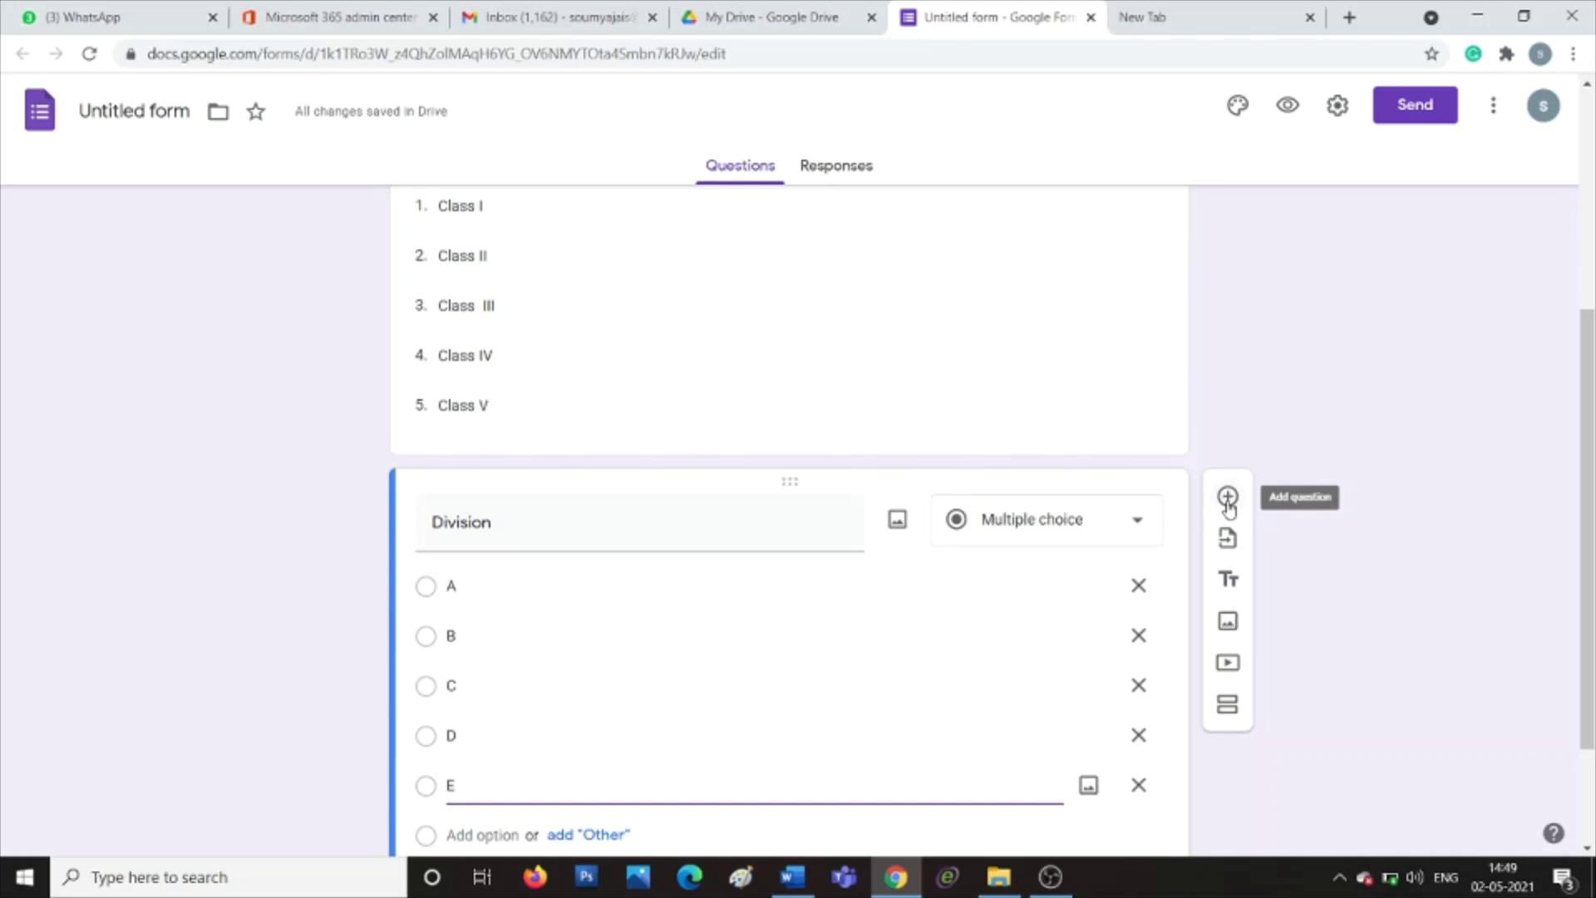
Step: Add a new question below Division and enter "Do you understand" as the start of its text
left_click(1228, 498)
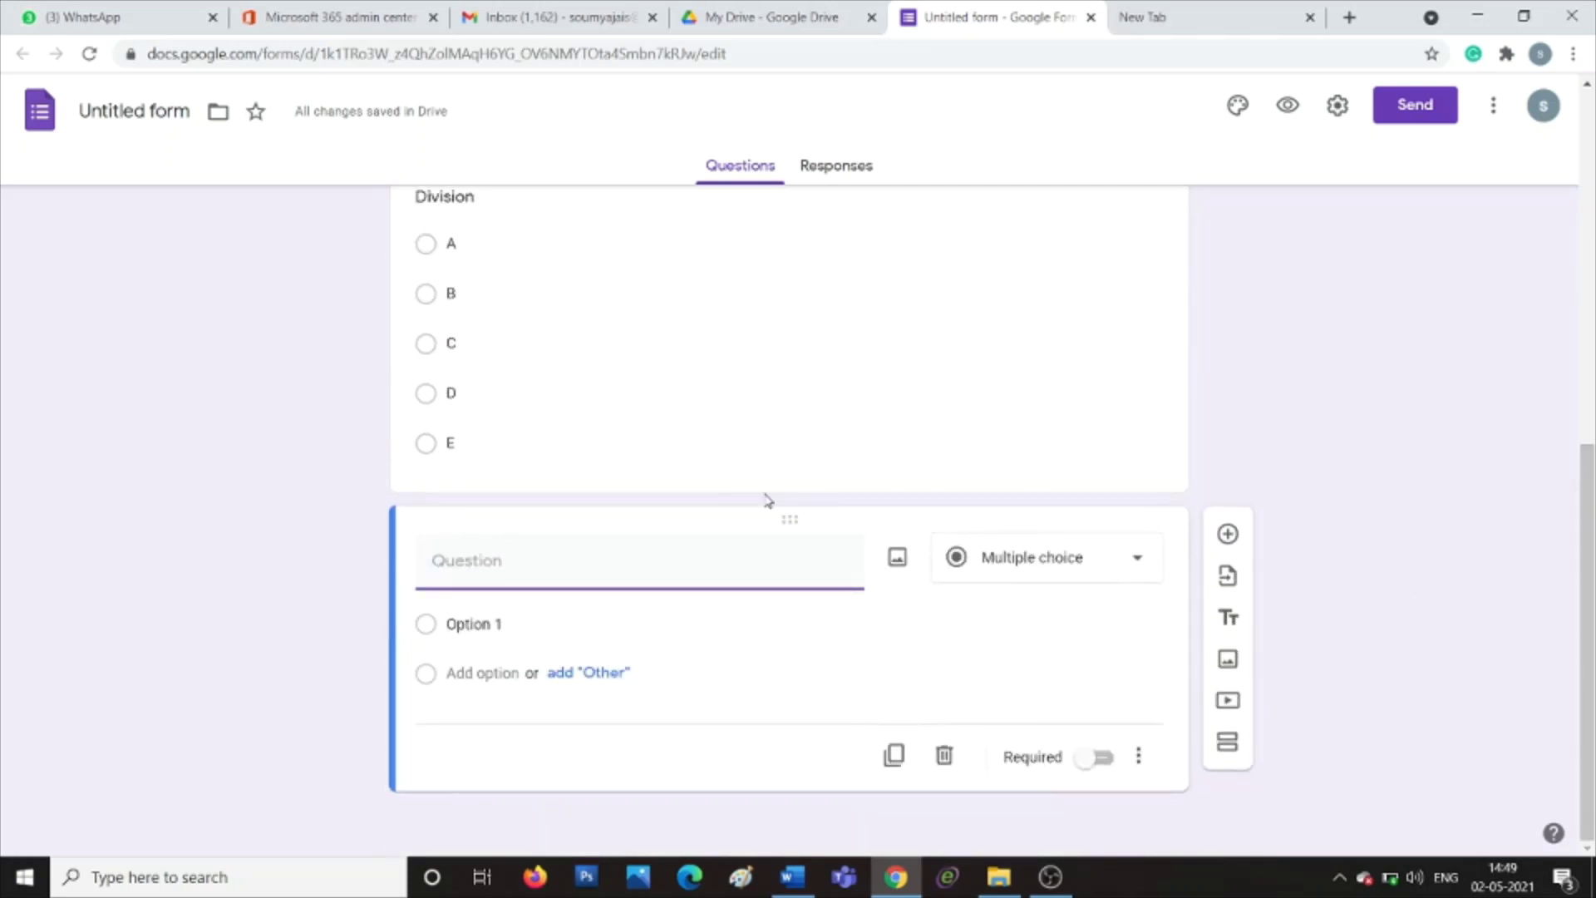
type("Do you under")
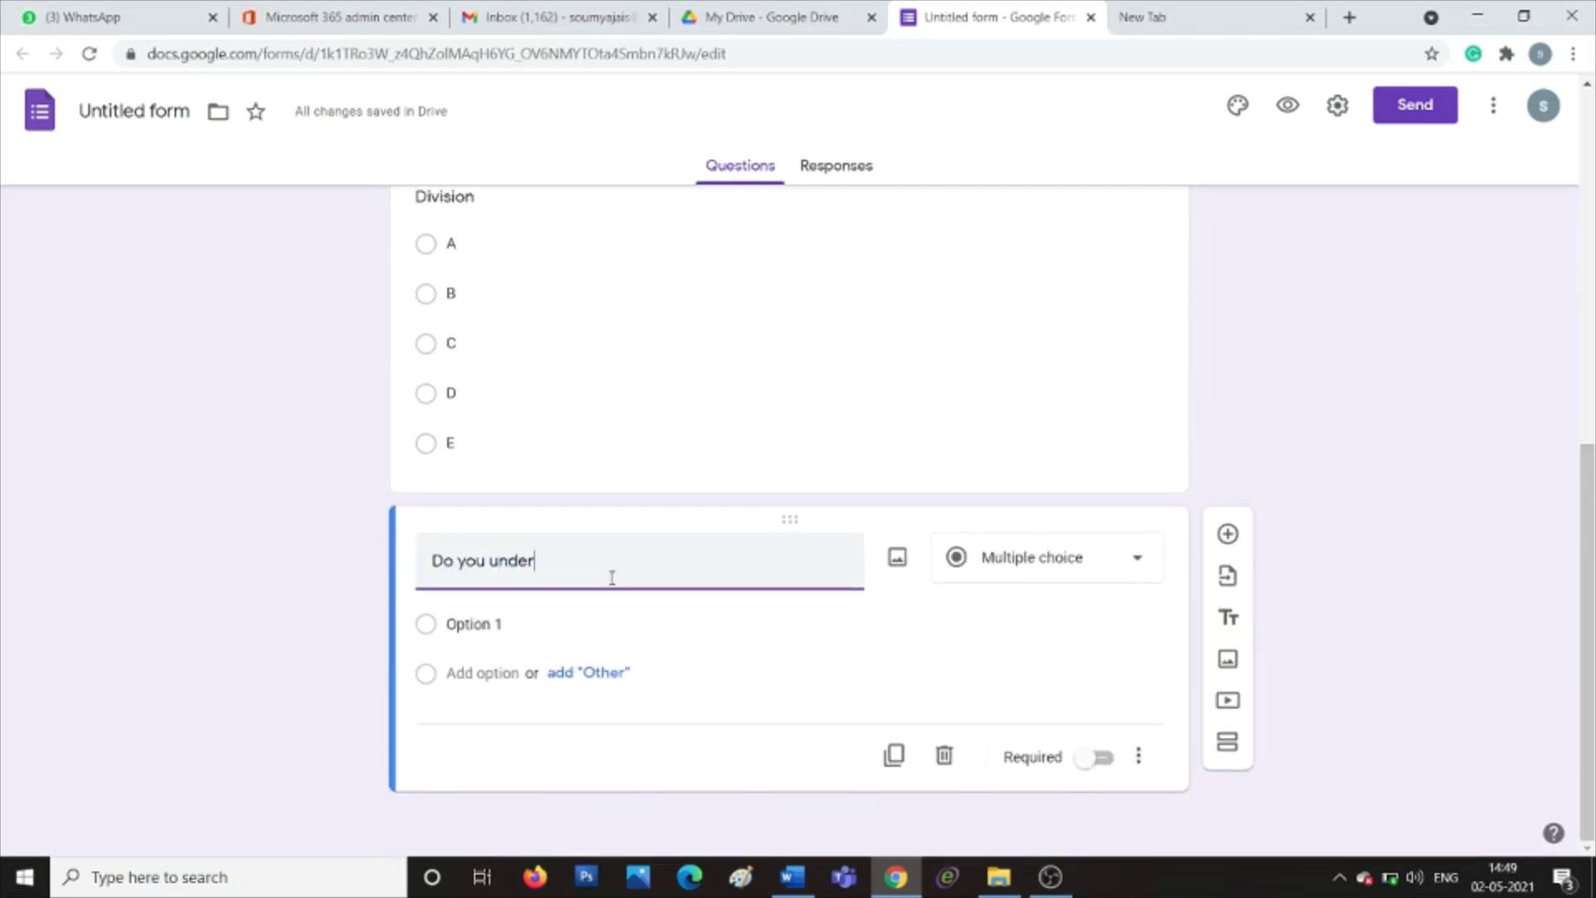
type(" stand")
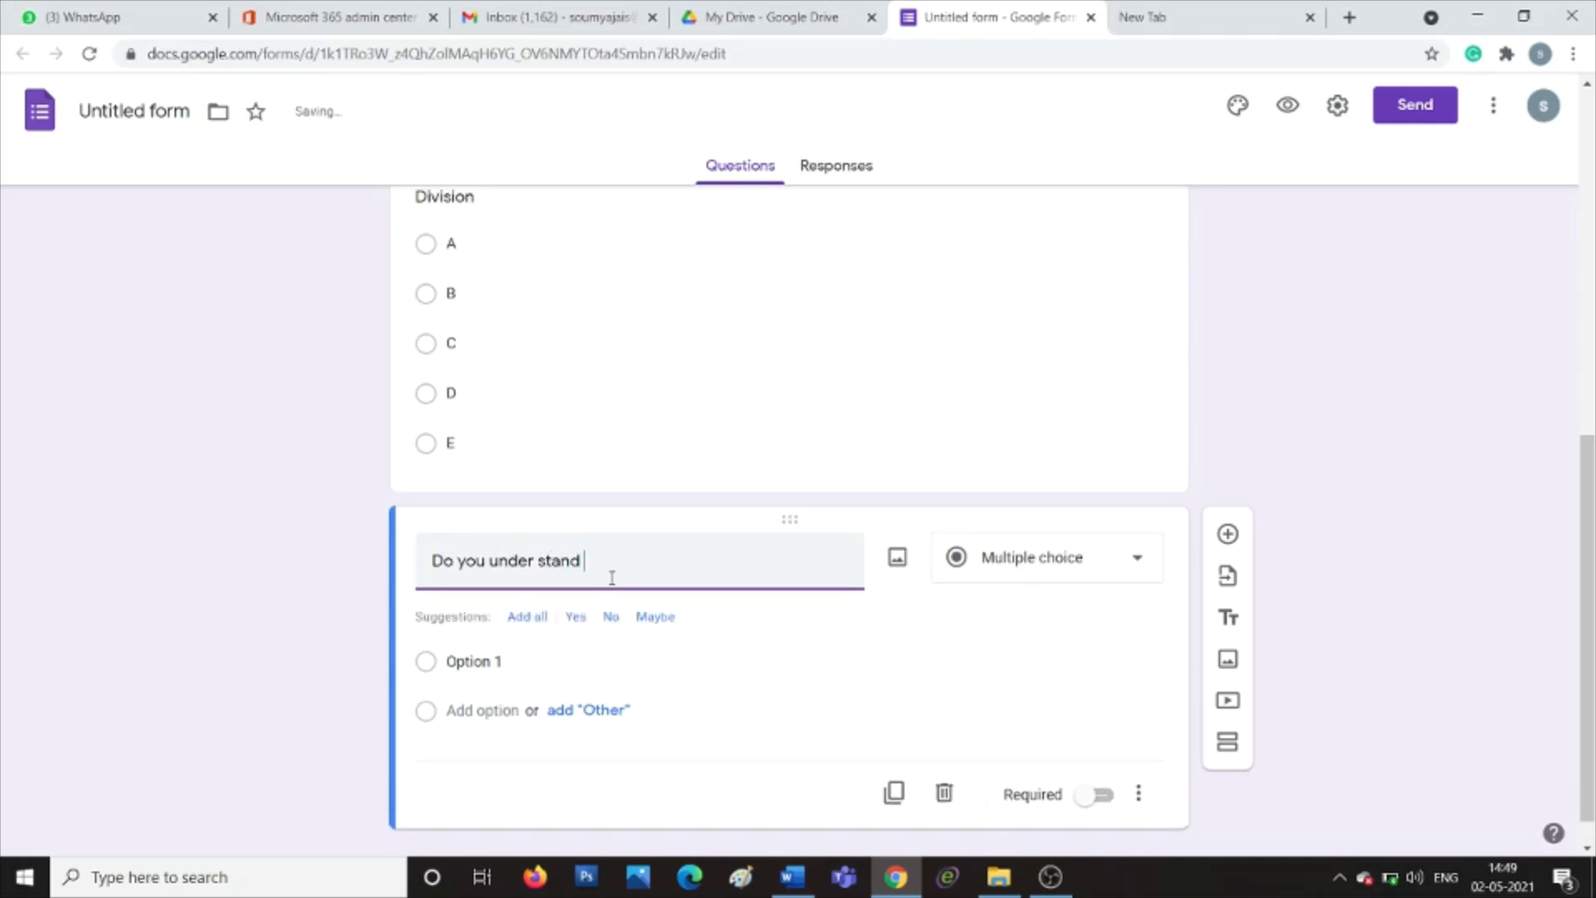
key("Left")
key("Left")
key("Left")
key("Left")
key("Left")
key("BackSpace")
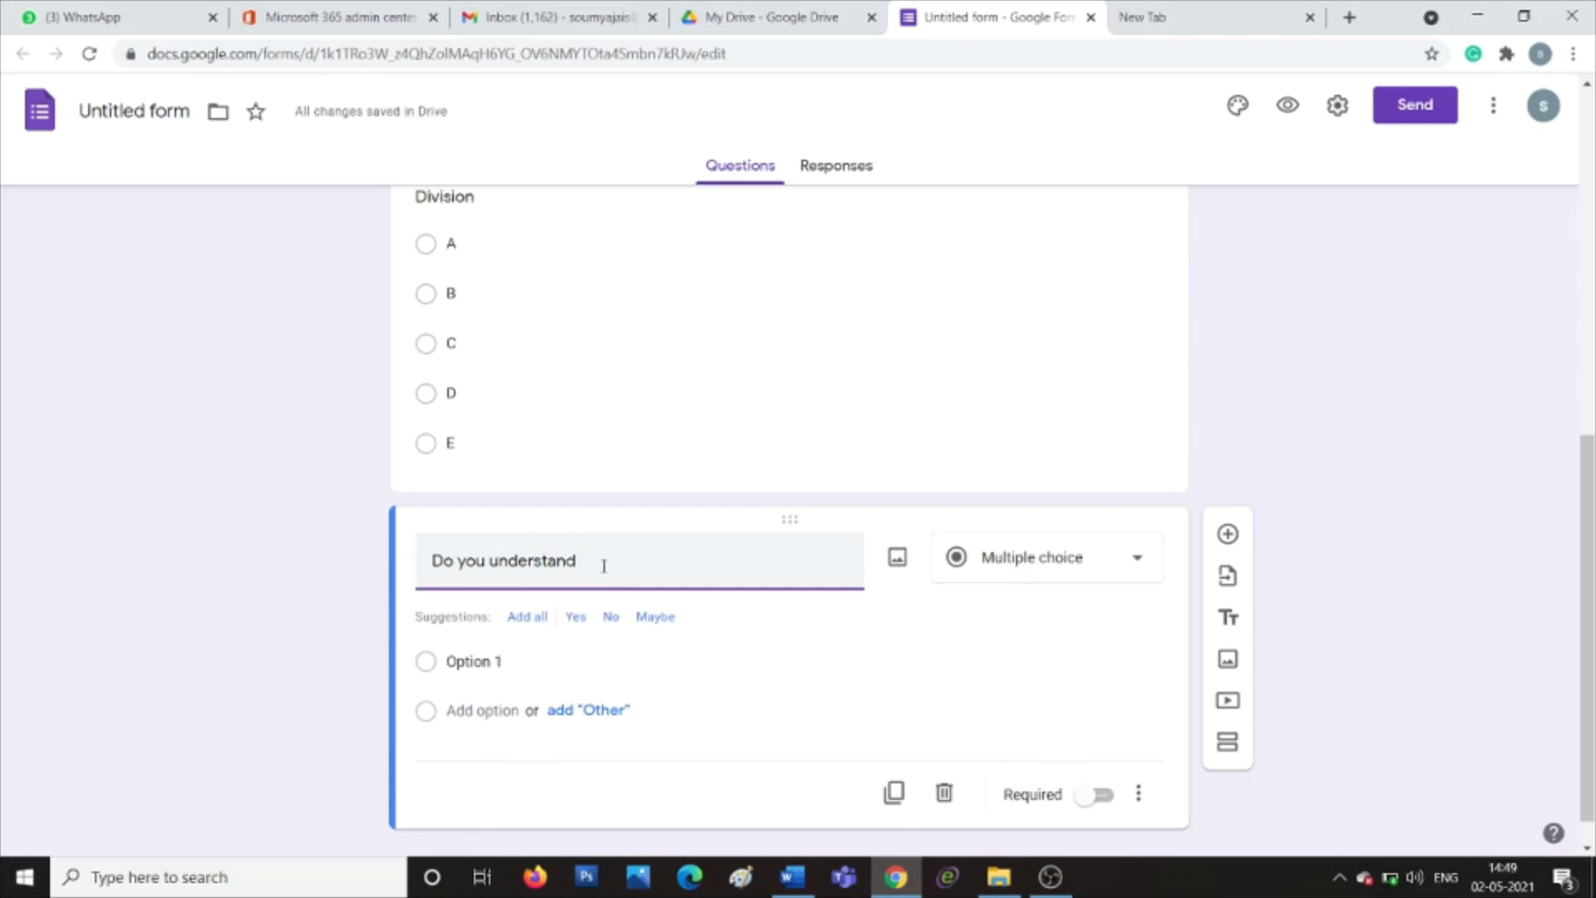
Step: Replace the new question's text with "Are you able to follow Computer Science?"
key("ctrl+shift+Left")
key("ctrl+shift+Left")
key("ctrl+shift+Left")
type("Are ")
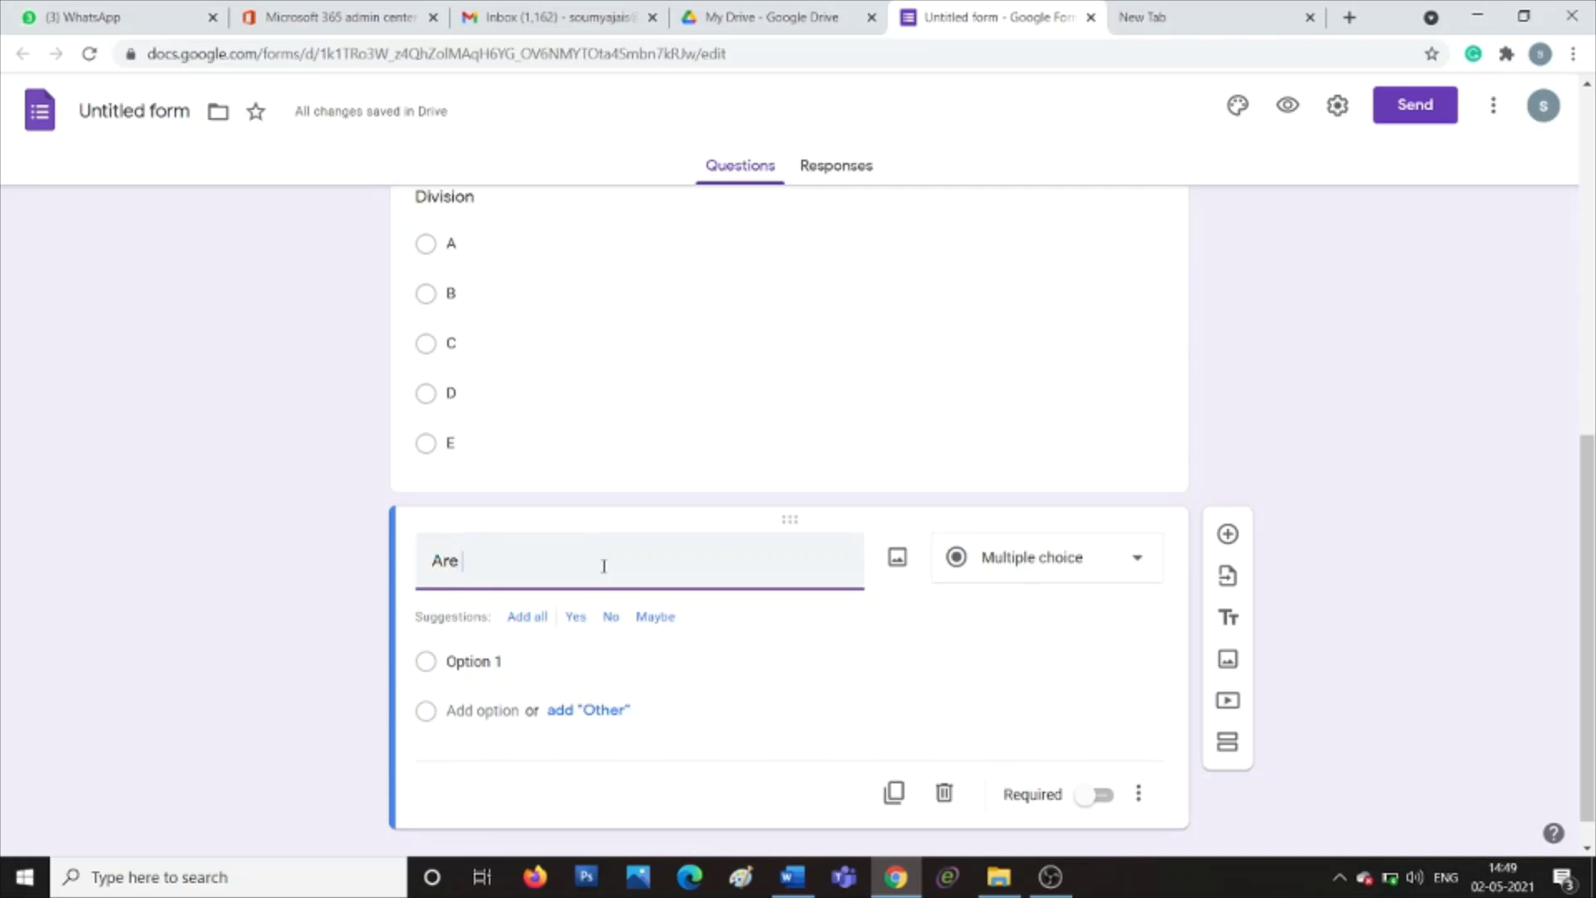
type("you able")
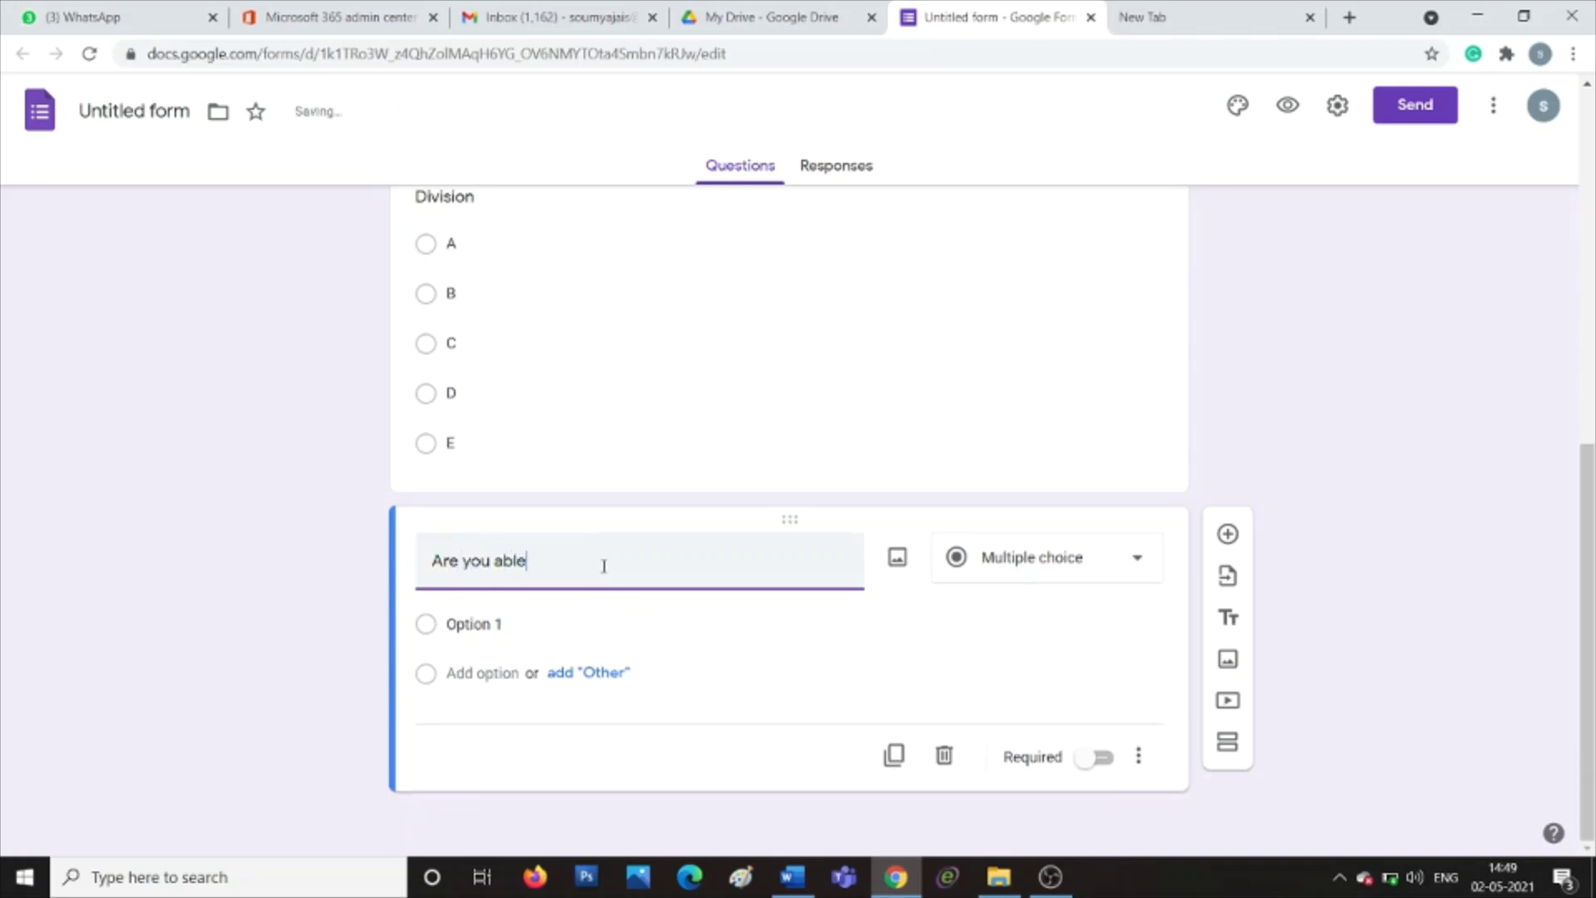
type(" to follow ")
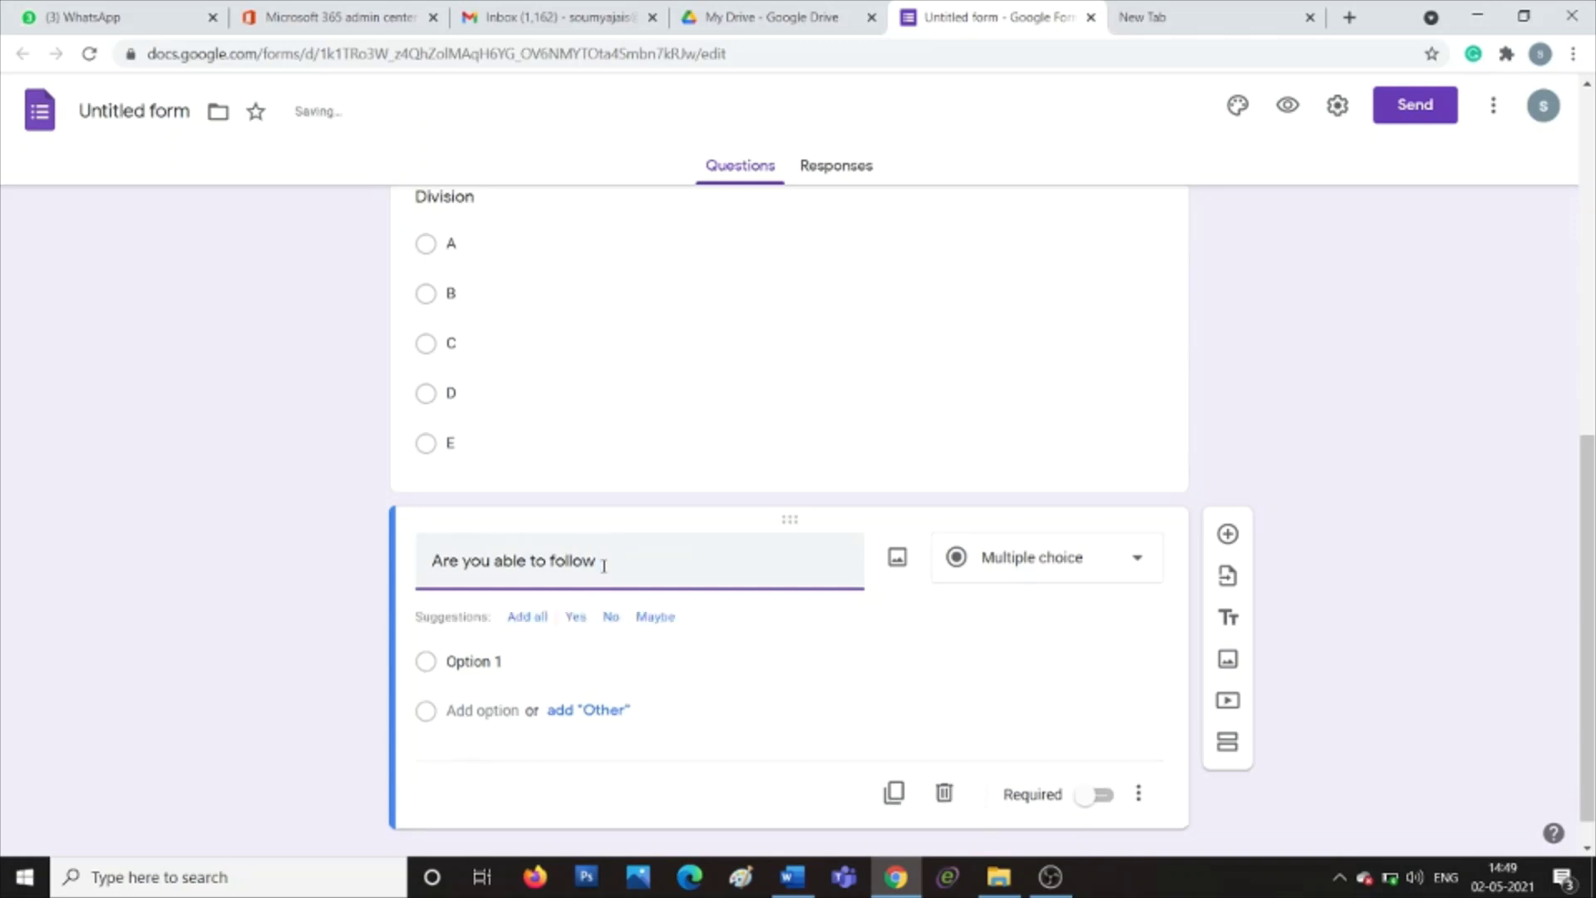
type("Computer")
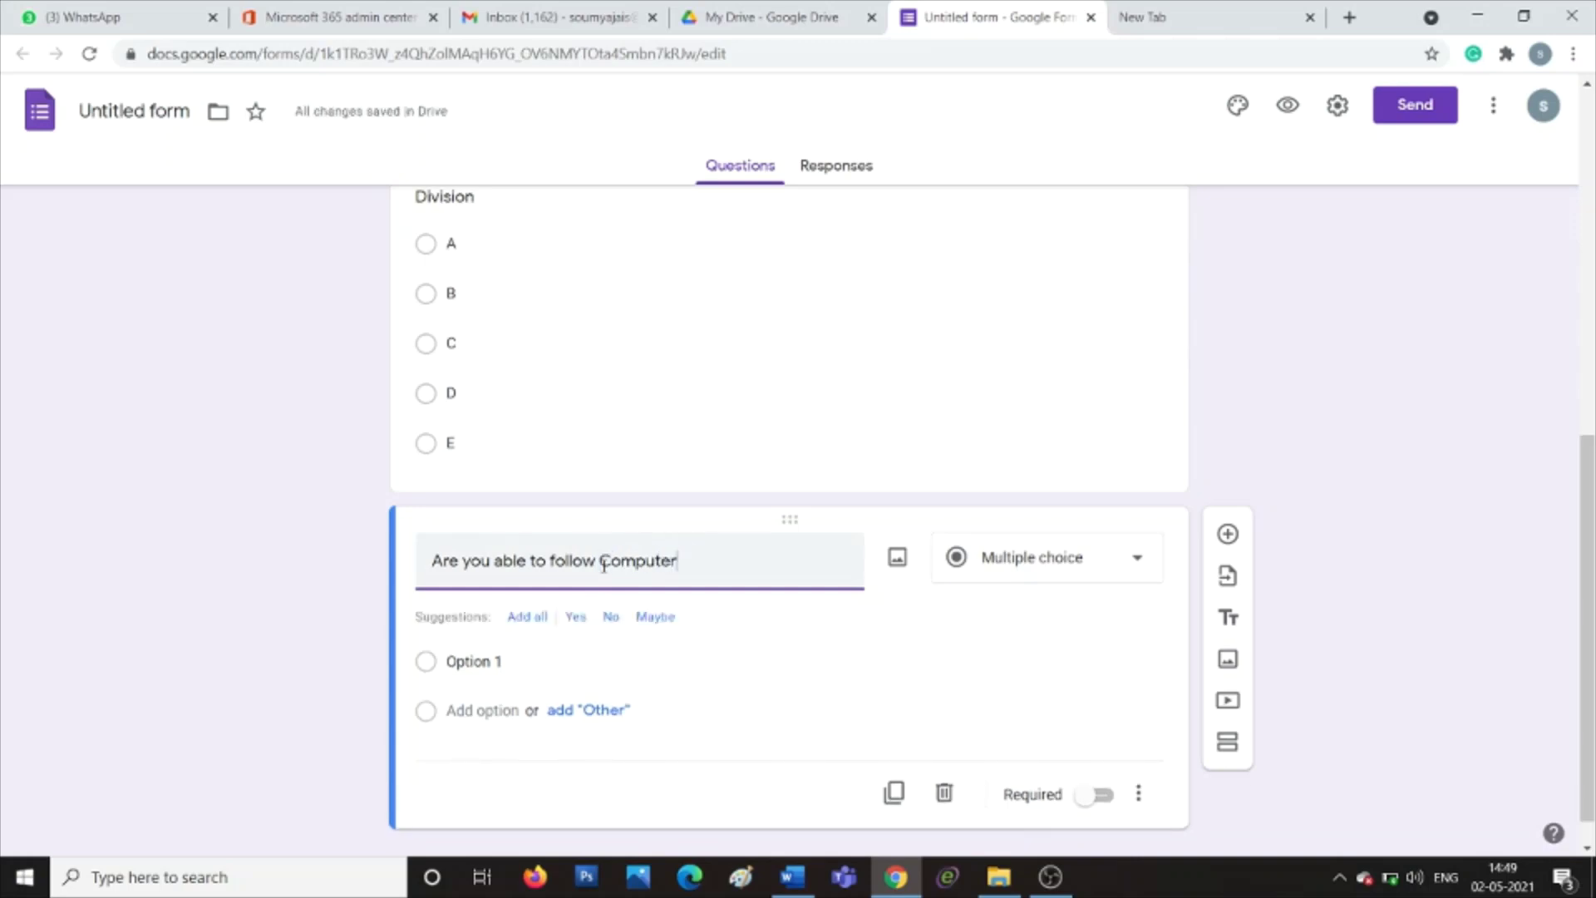
type(" Science?")
Step: Enter "Yes" and "No" as the two options of the Computer Science question
left_click(510, 657)
type("Yes")
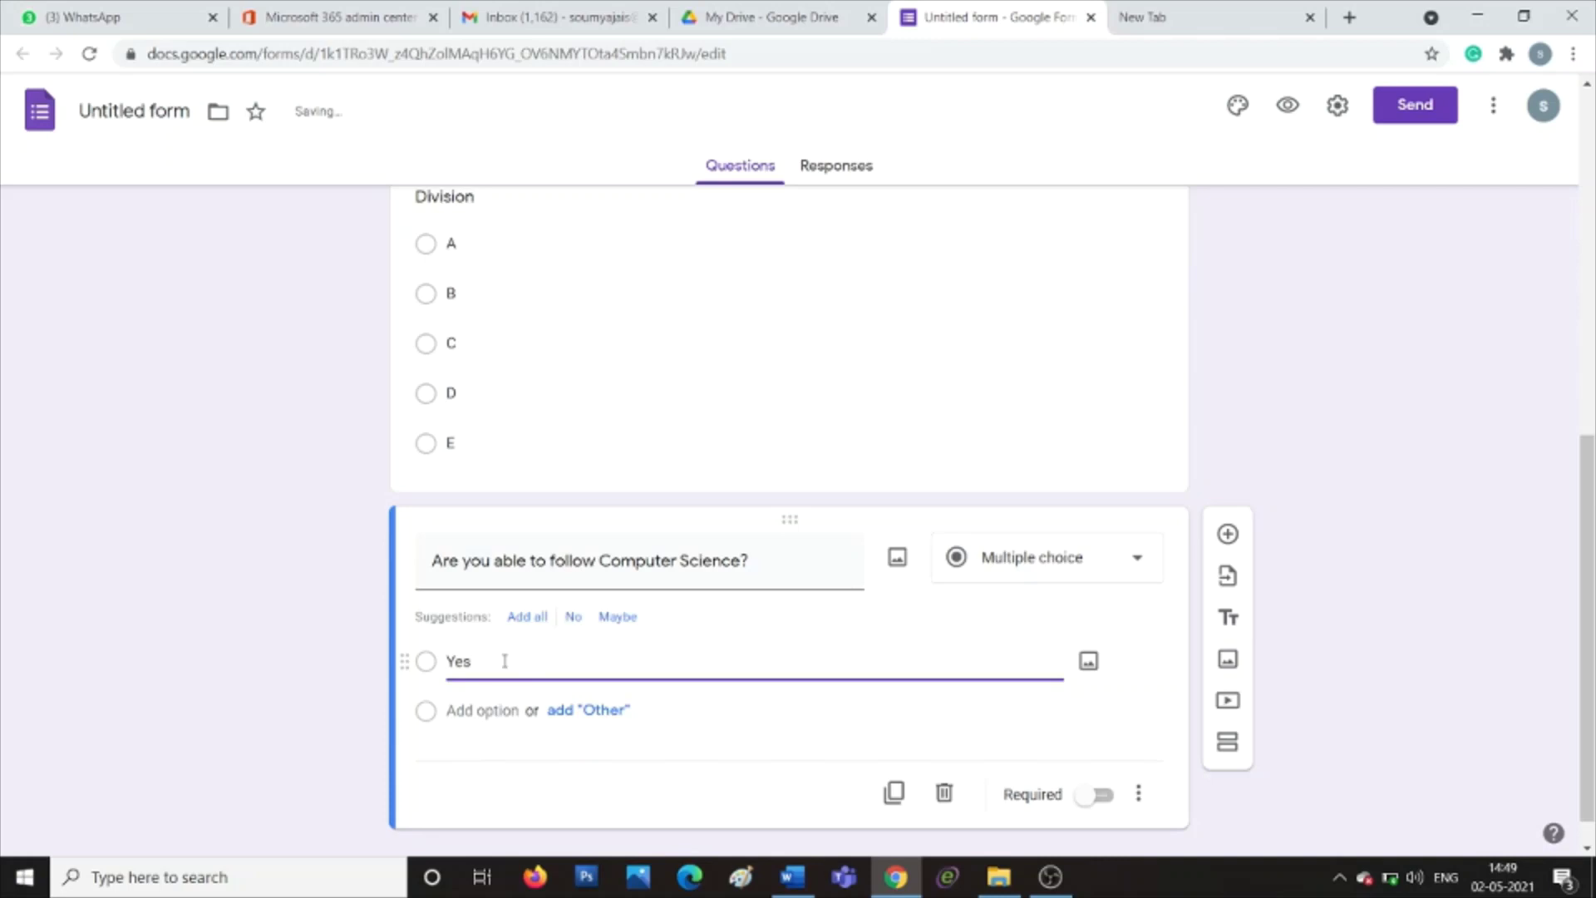
left_click(499, 711)
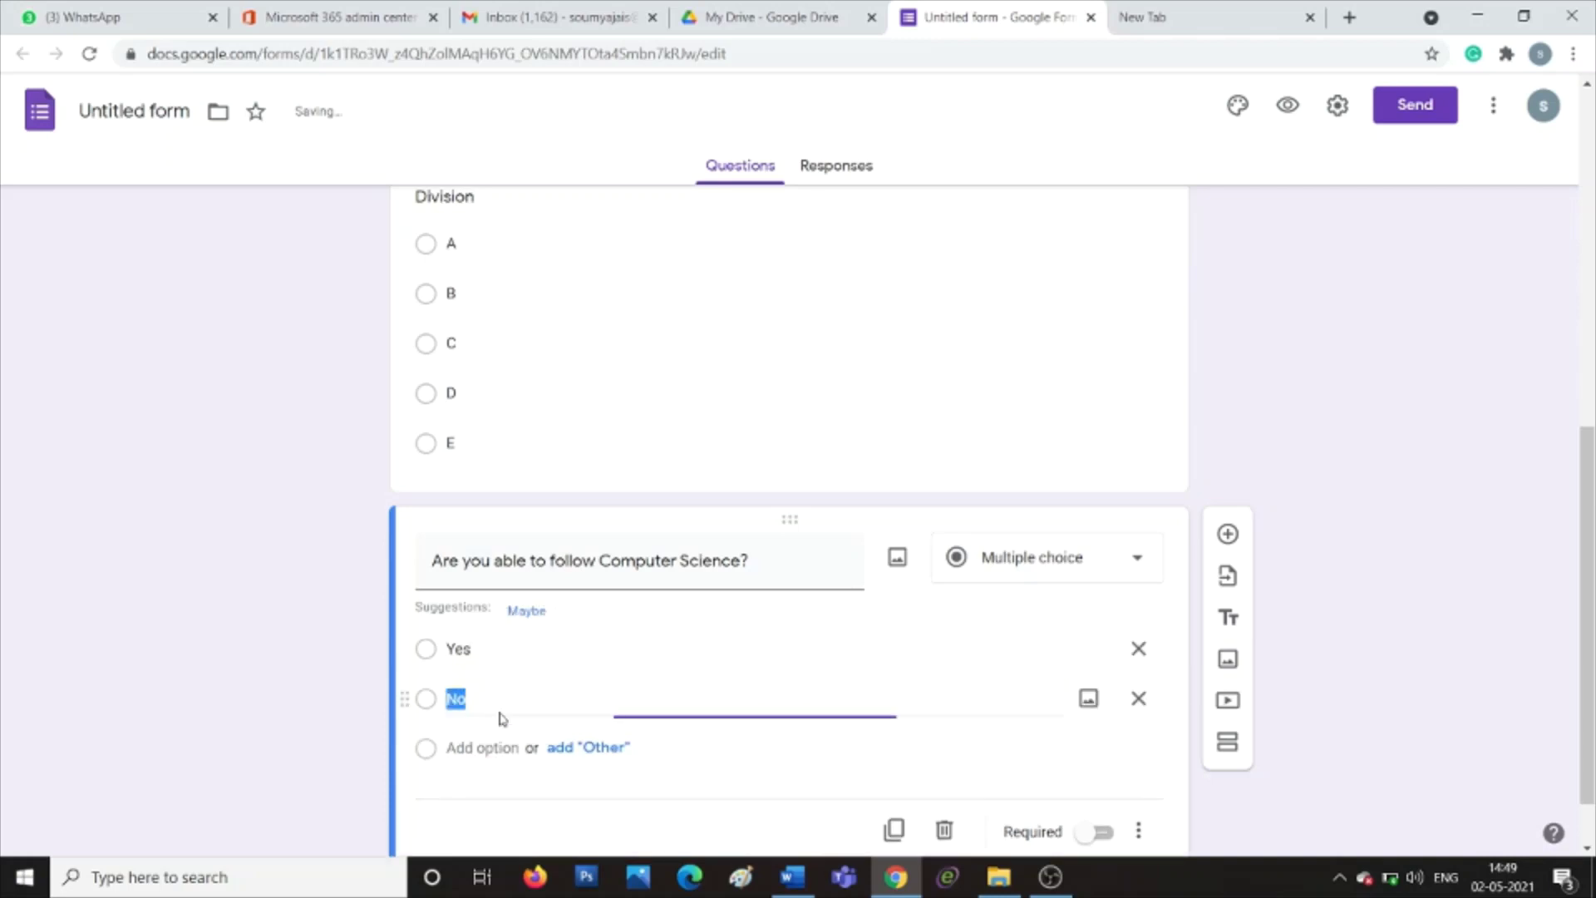
type("No")
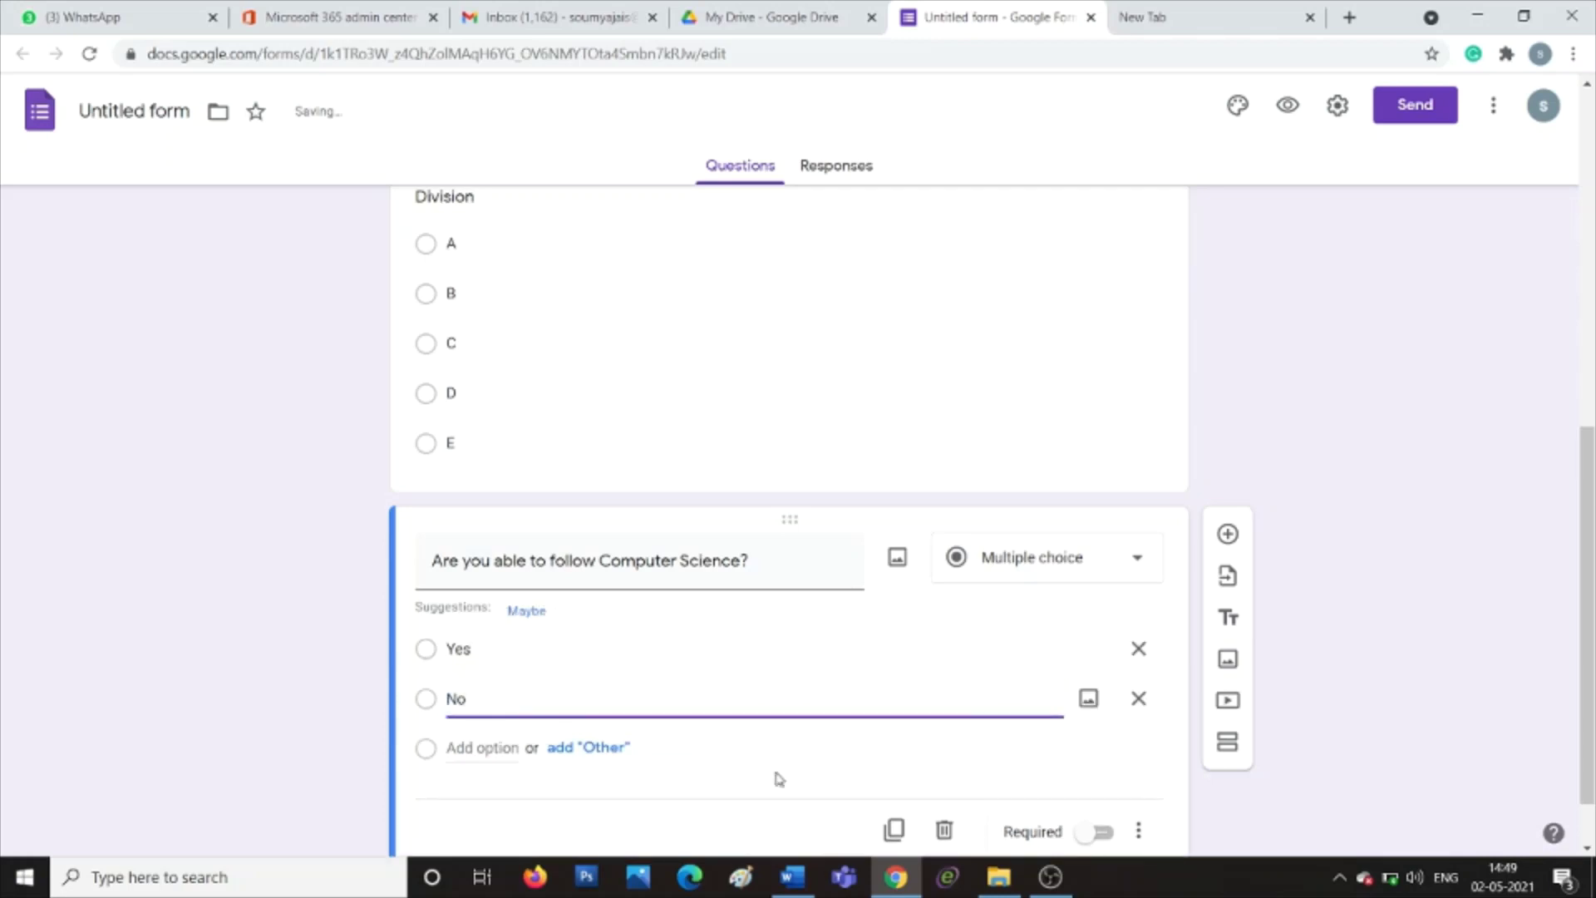
Step: Add a new question with the text "Do you have any suggestion to improve my classes"
left_click(1229, 535)
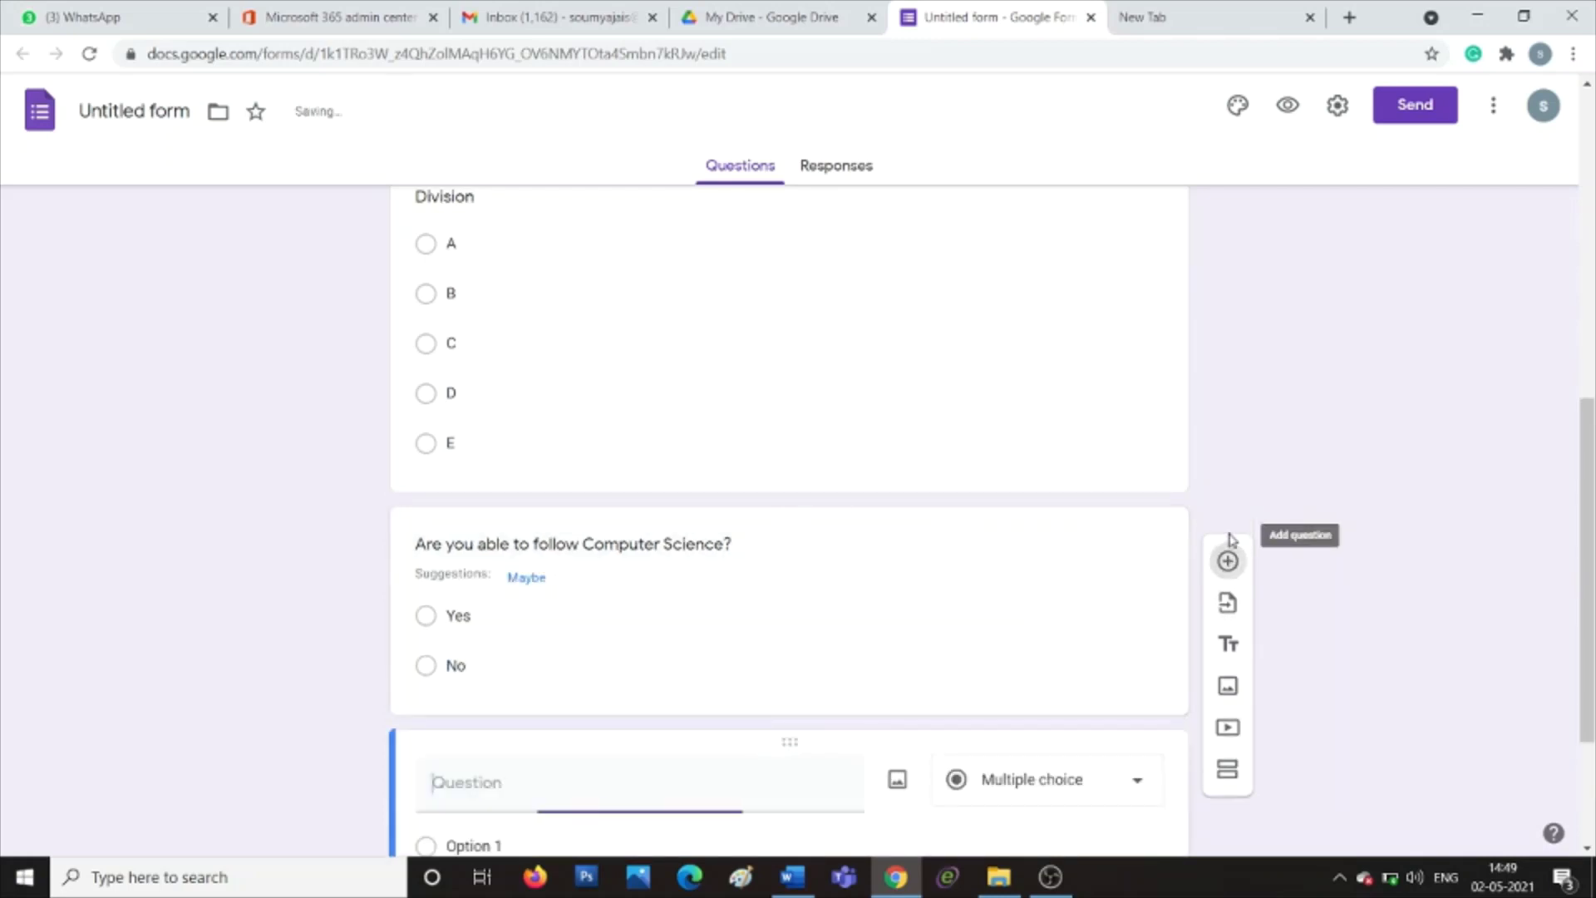
type("Do")
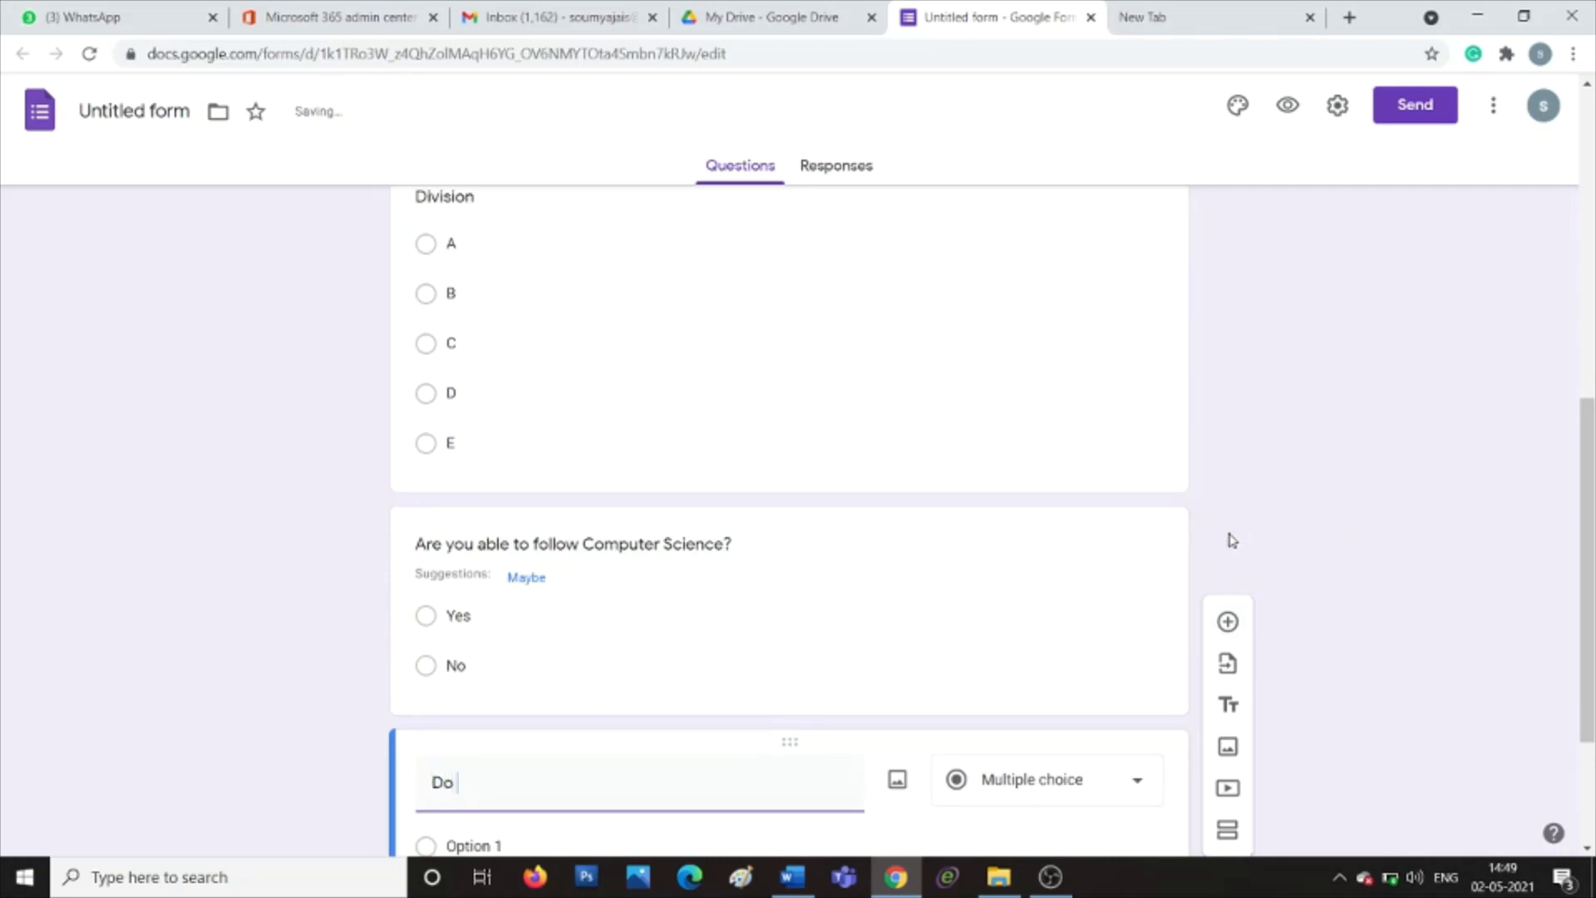
type(" you have ny")
key("BackSpace")
key("BackSpace")
key("BackSpace")
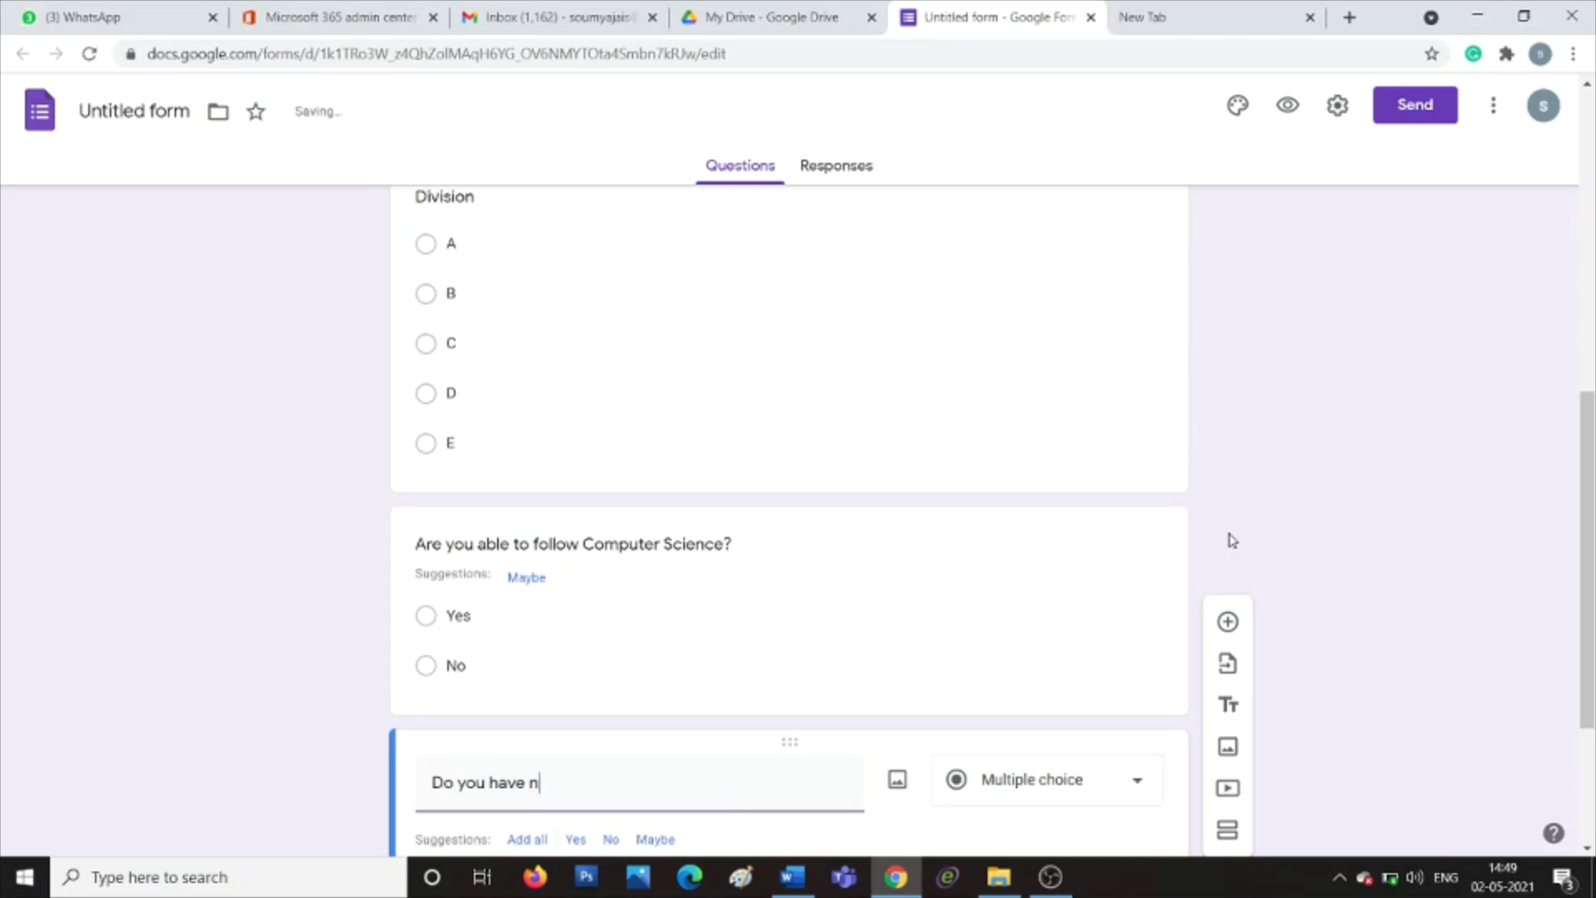
type("any su")
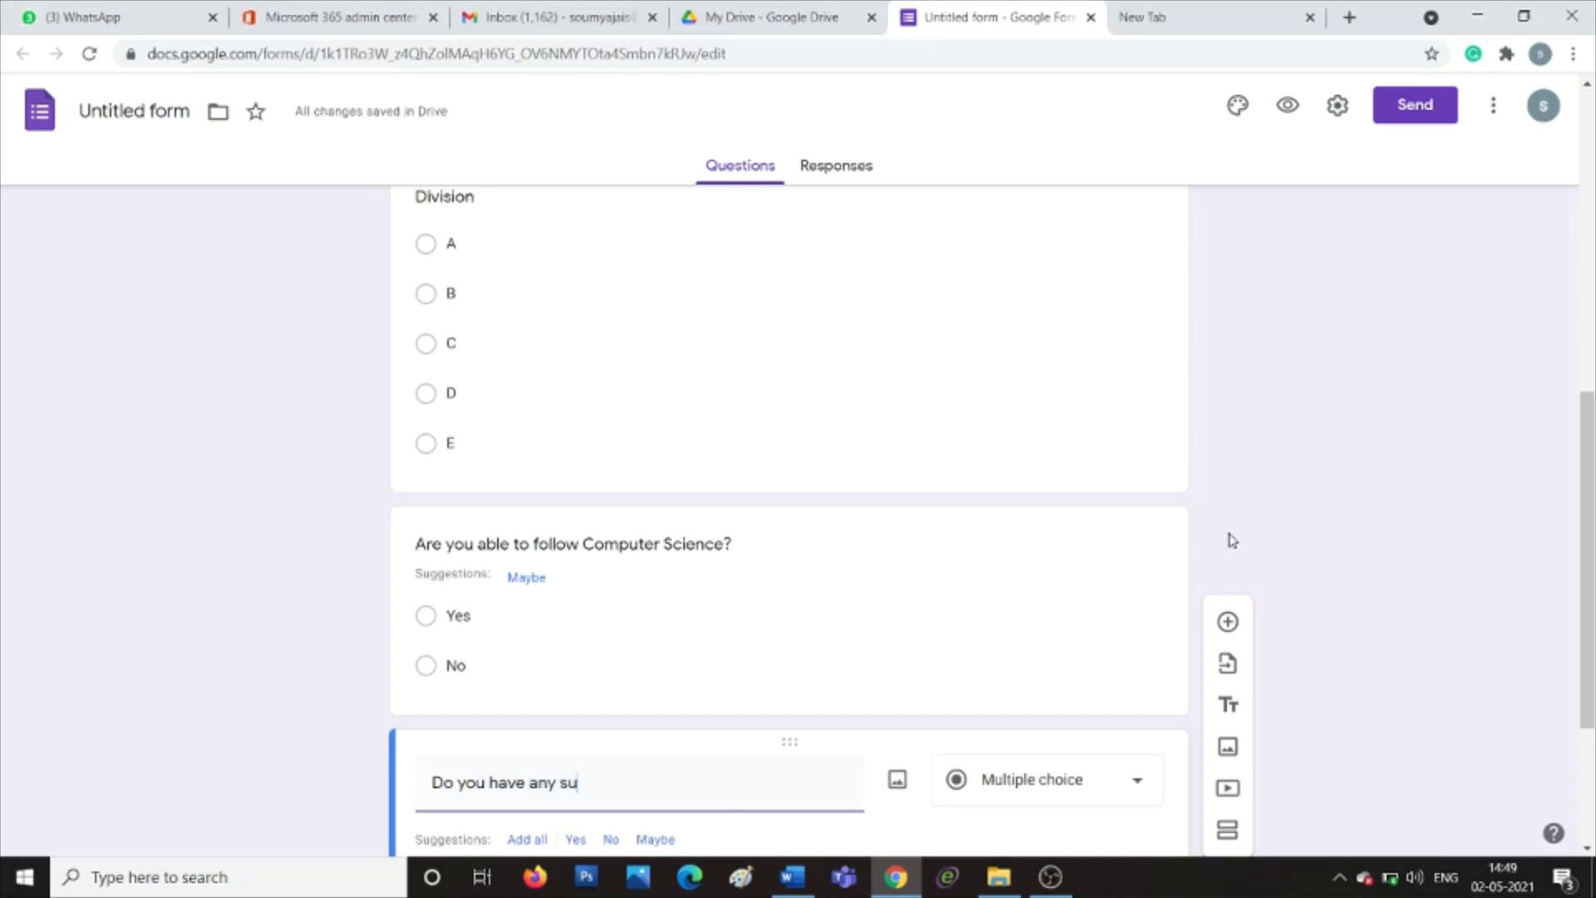
type("ggestion ")
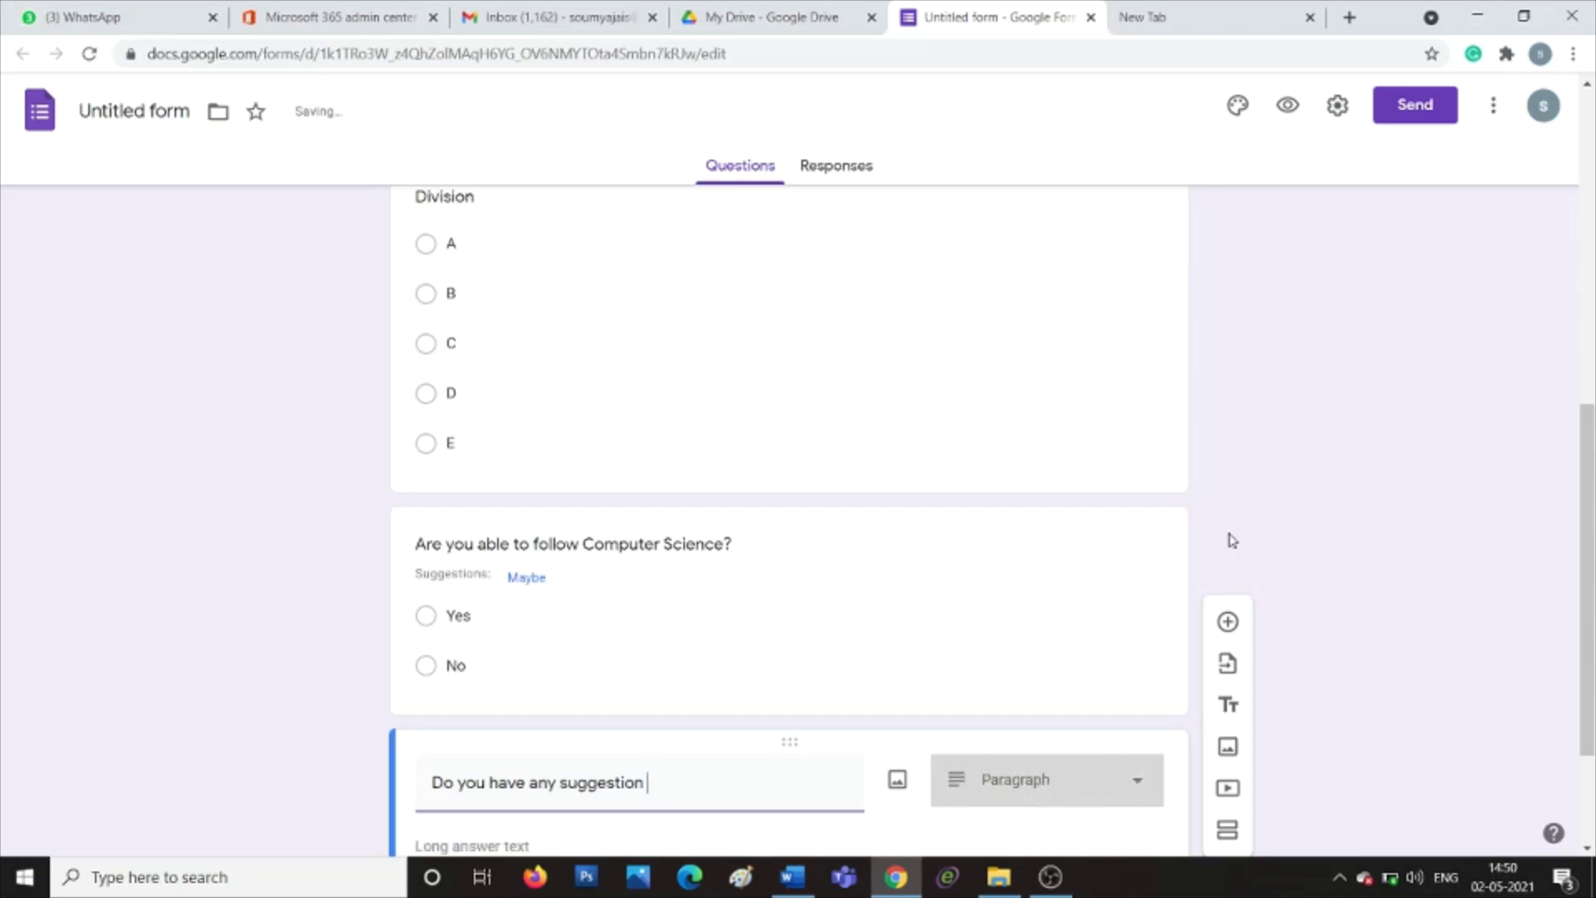
type("t")
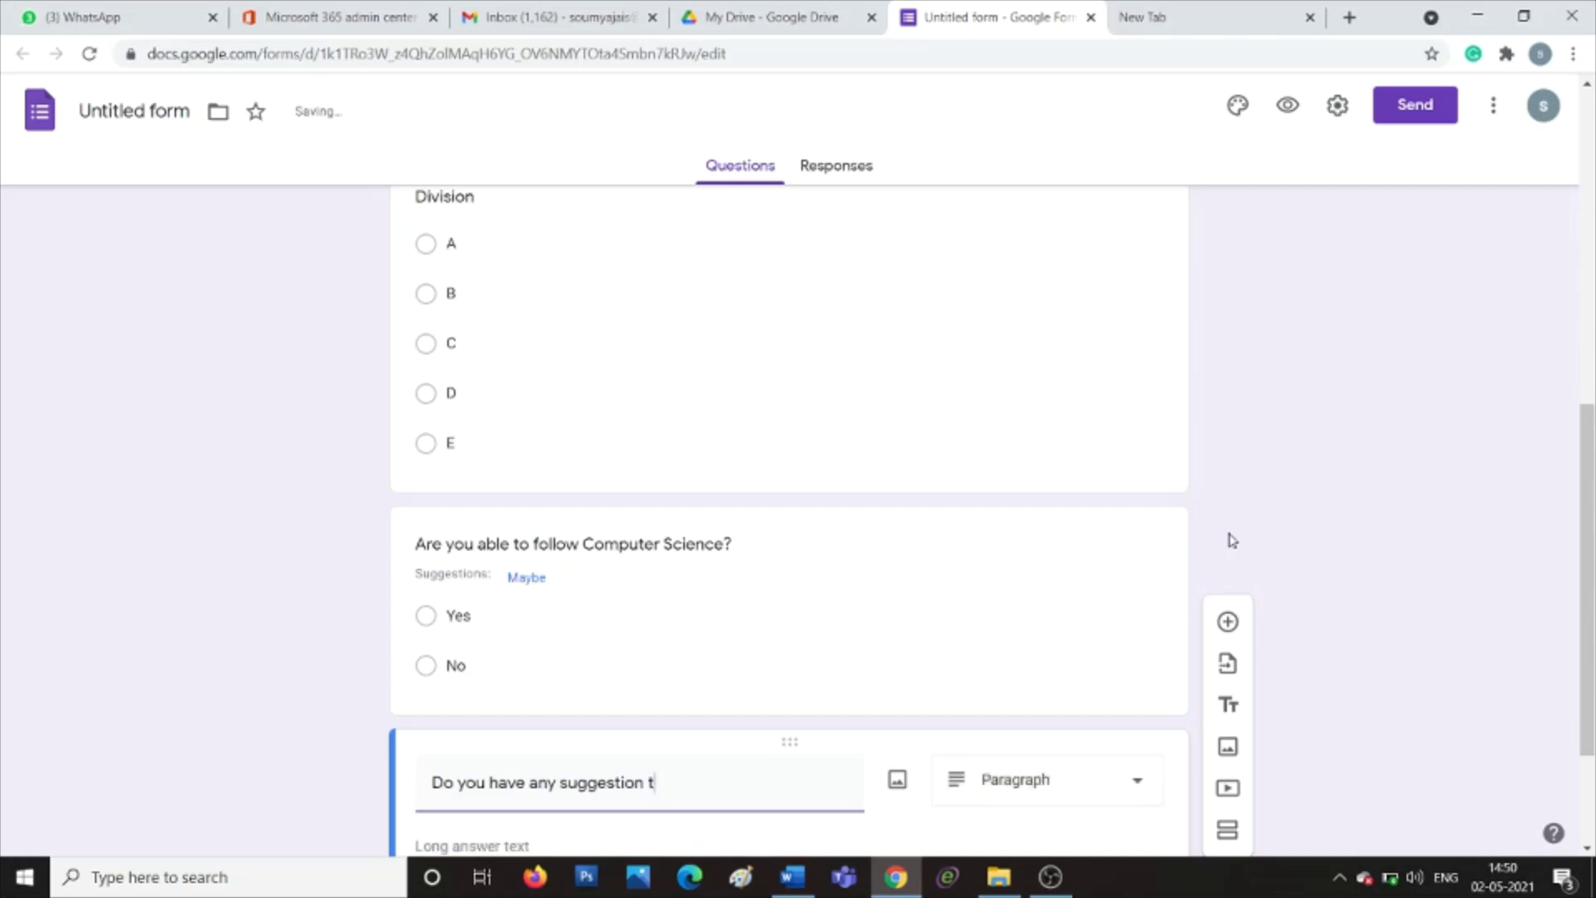
type("o improve my classes")
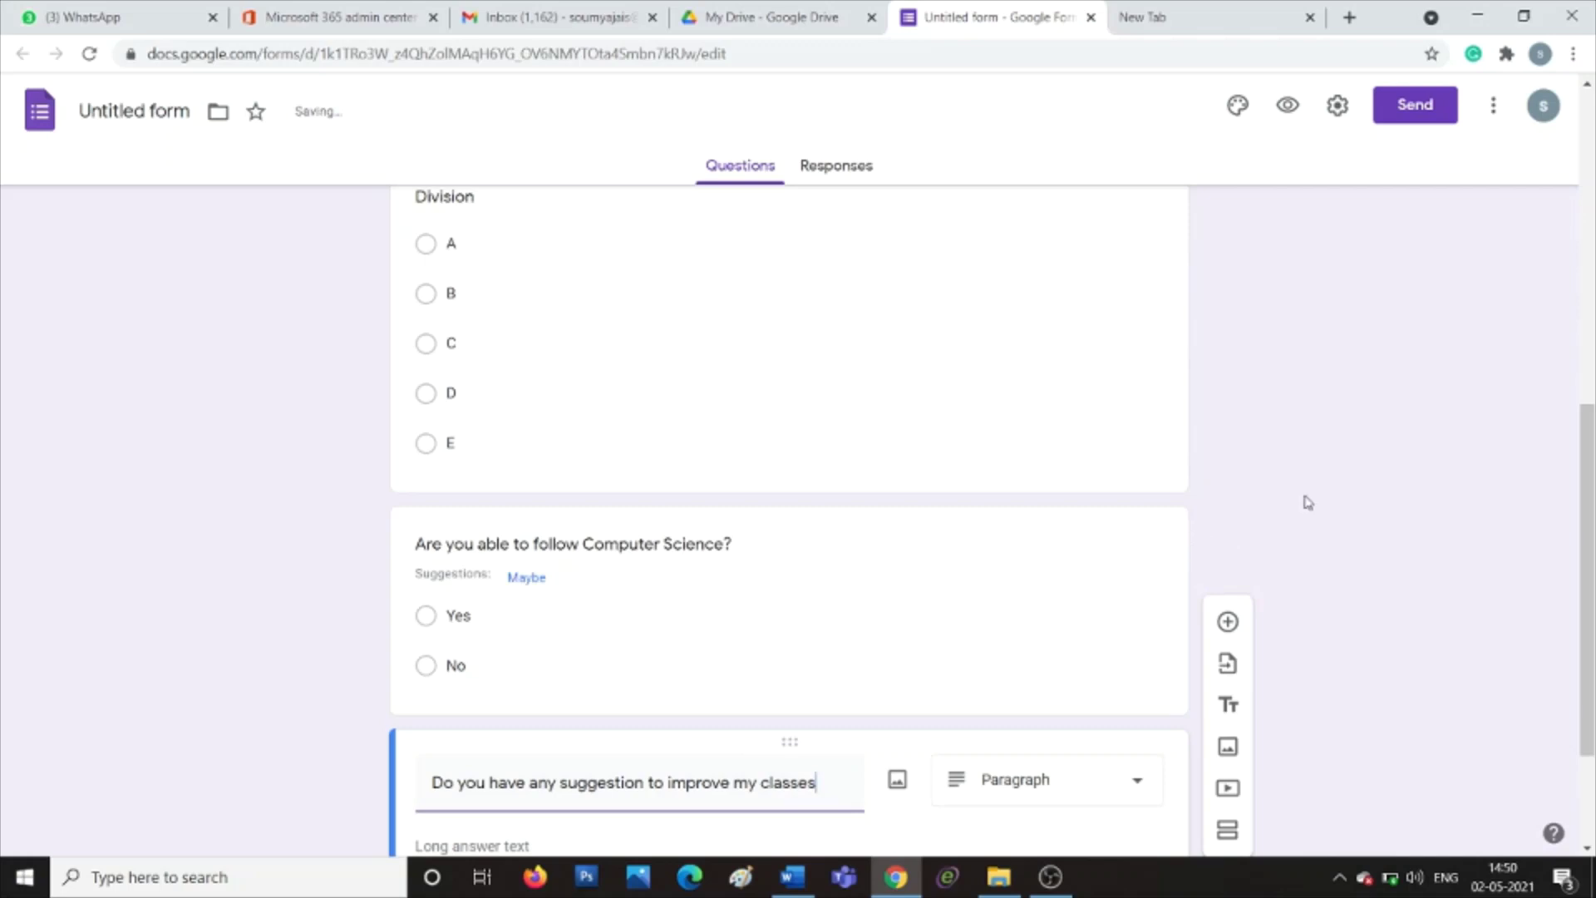
Step: Keep the suggestion question's type as Paragraph and make the question required
left_click_drag(1591, 602, 1593, 740)
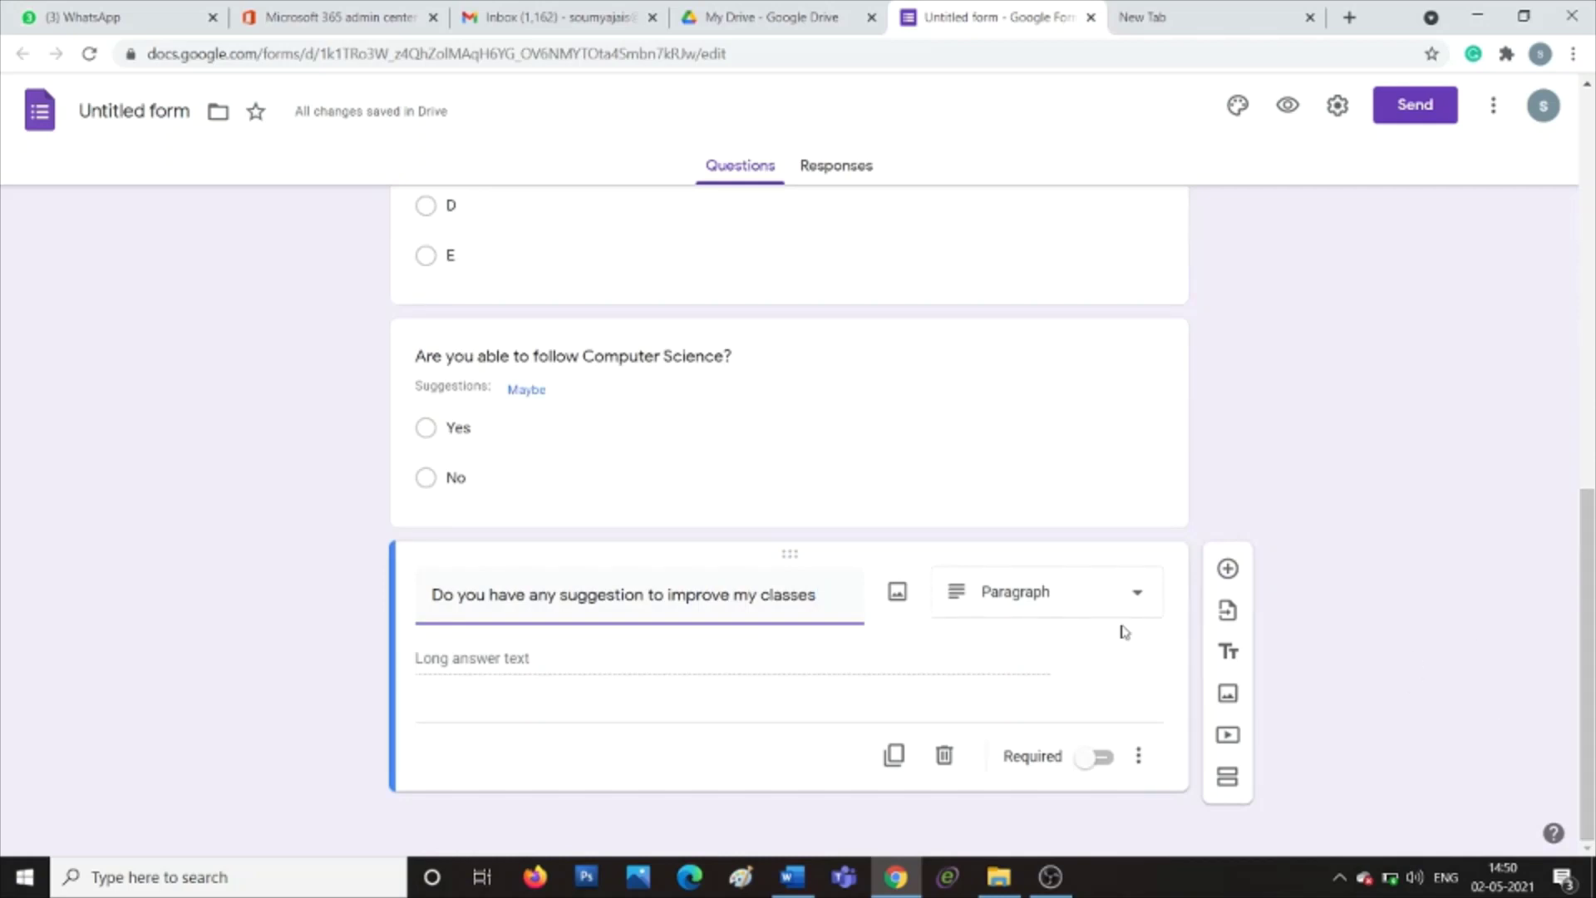
left_click(1081, 589)
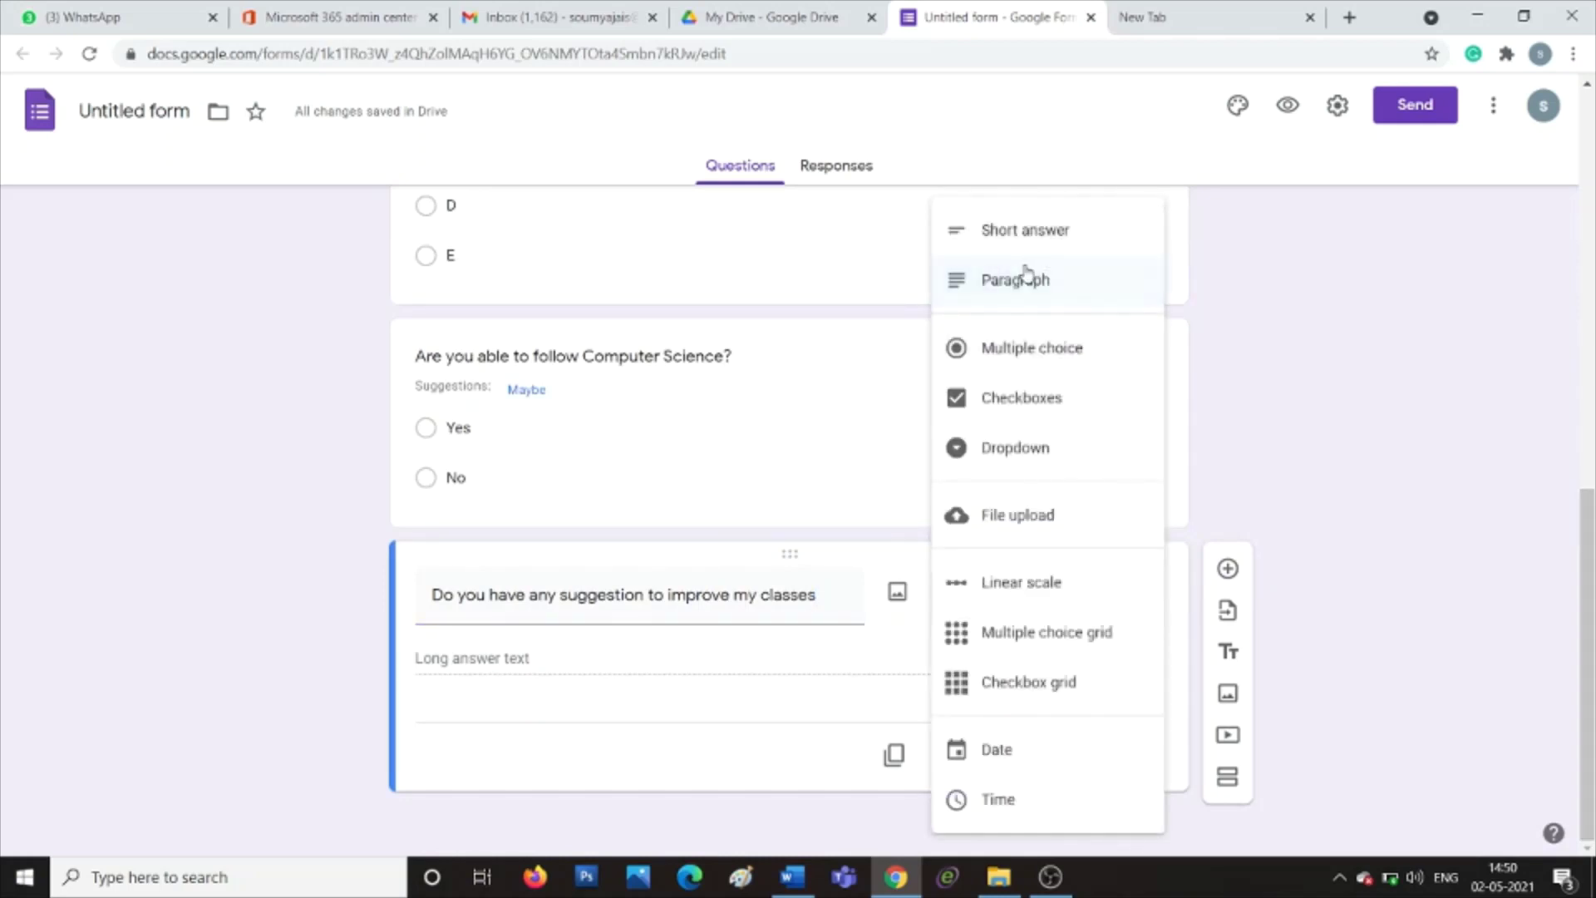
left_click(1023, 274)
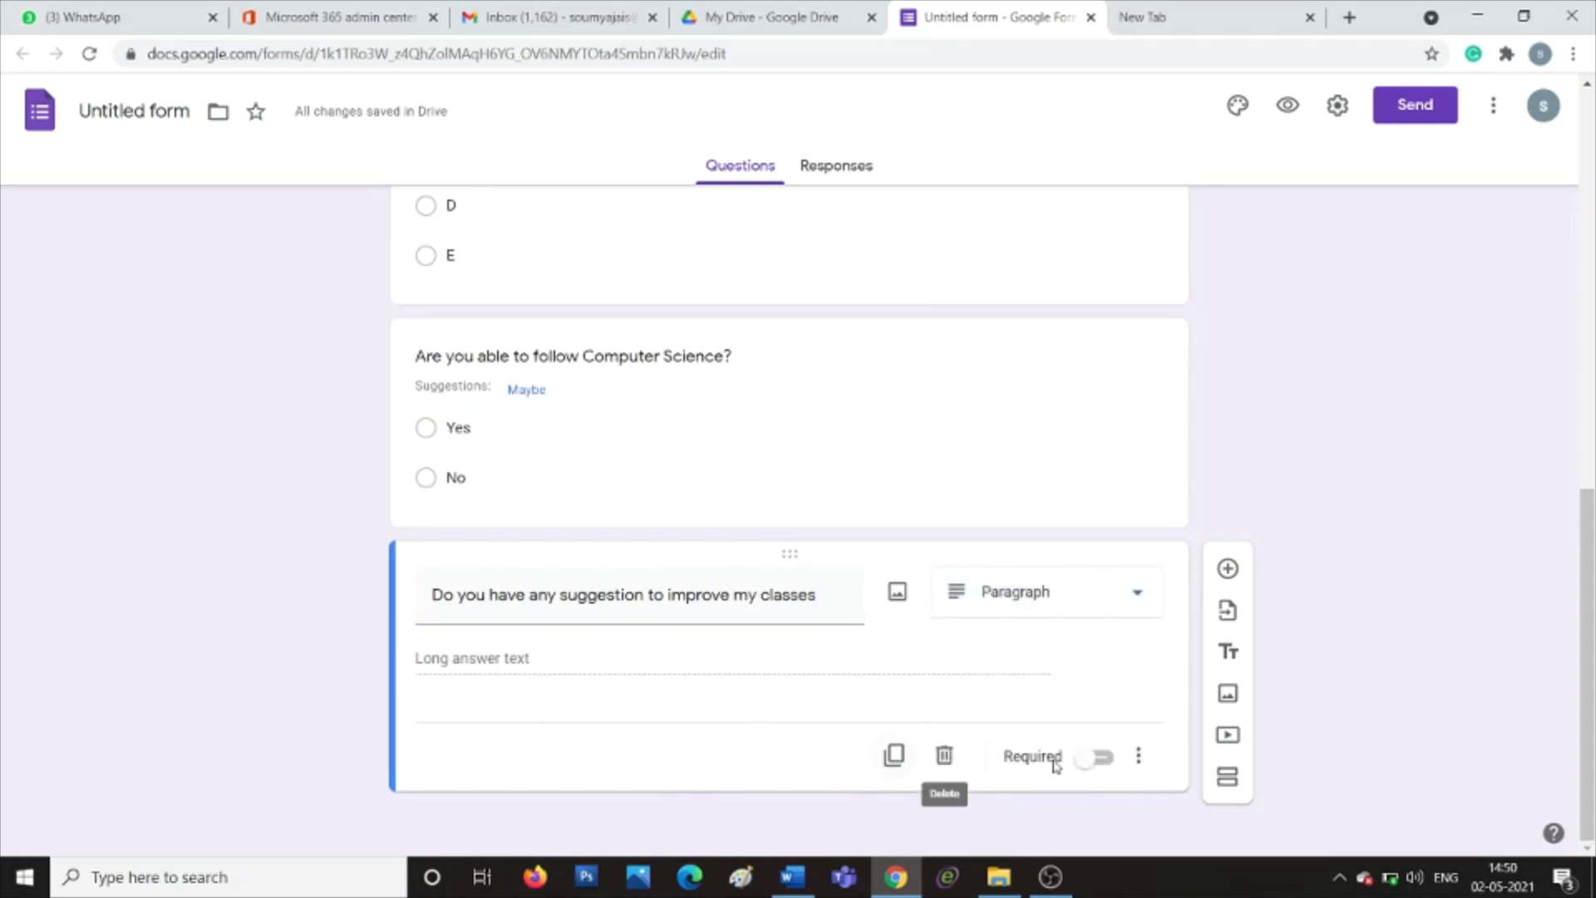
left_click(1109, 763)
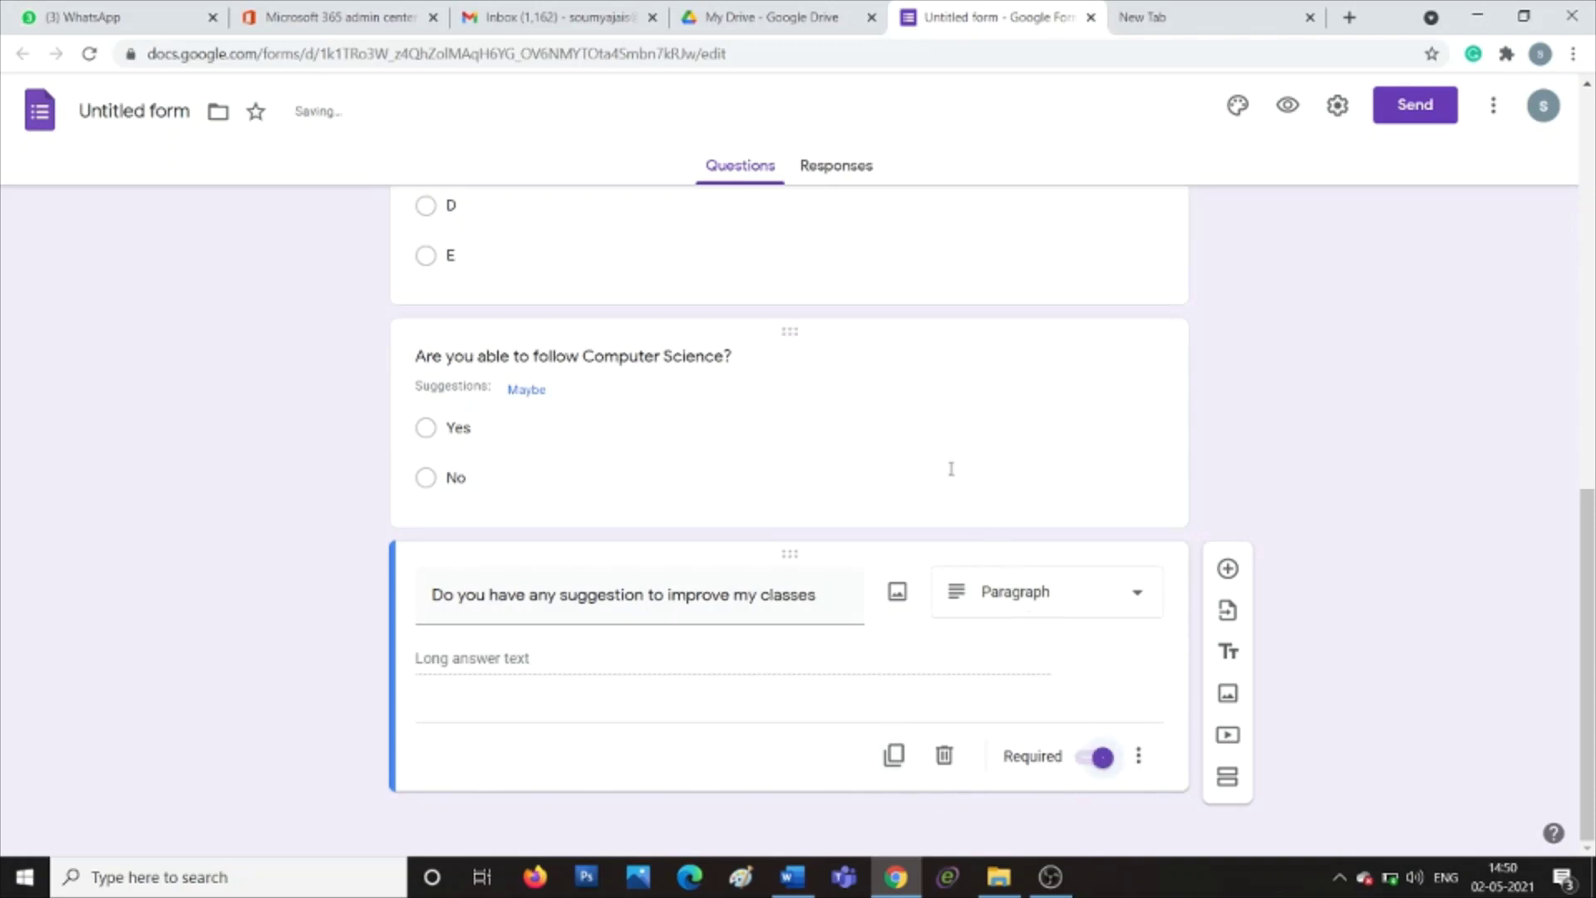
left_click(1229, 568)
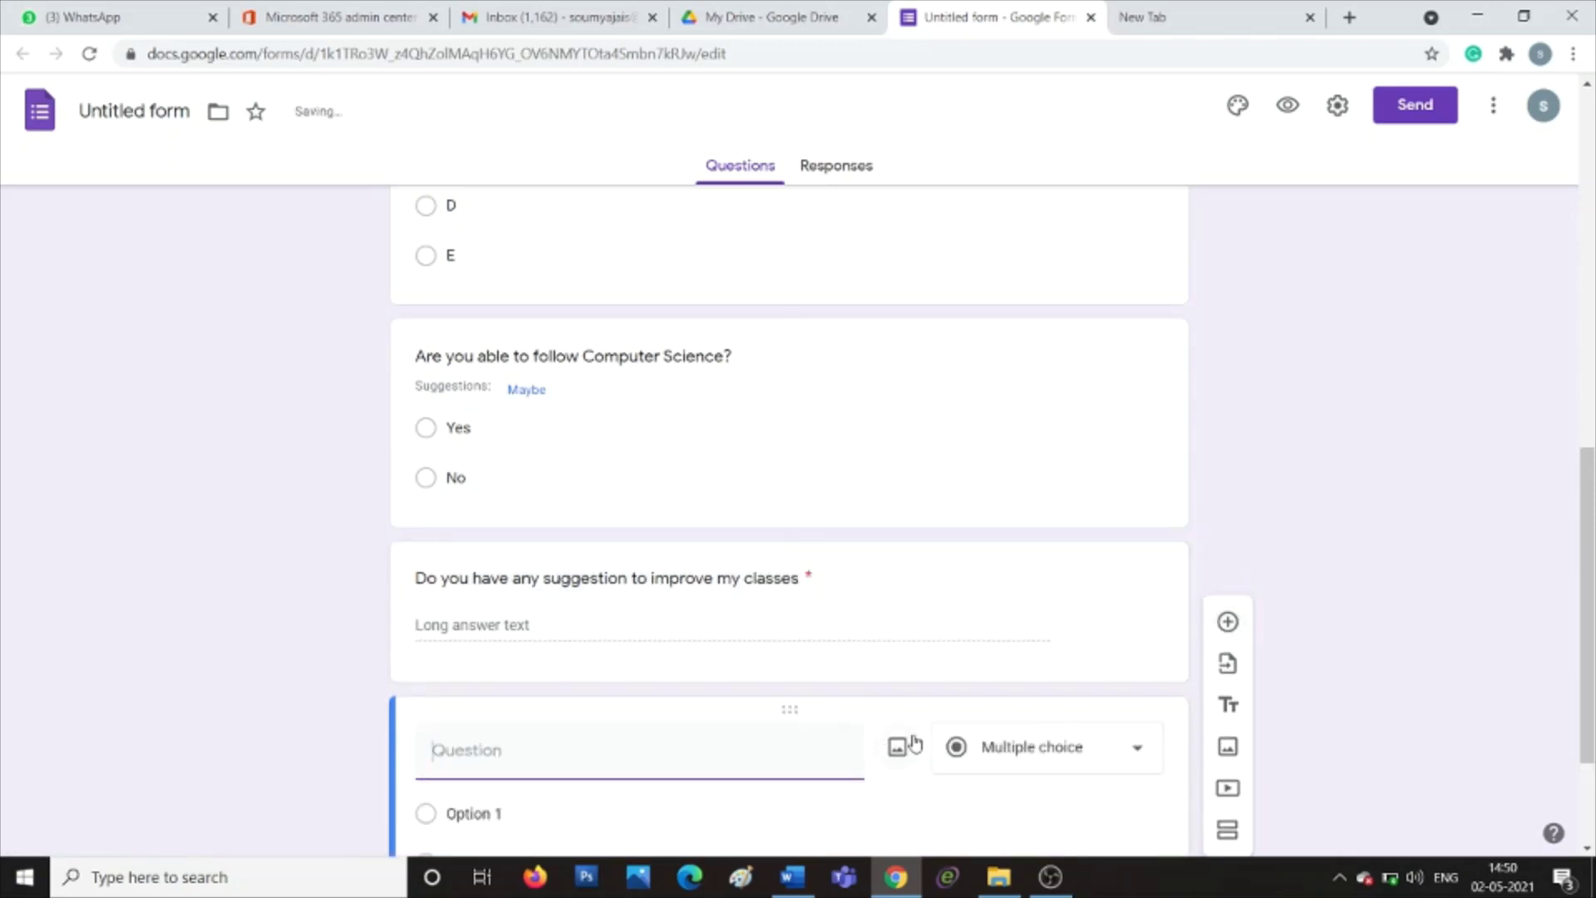
type("Do you want to")
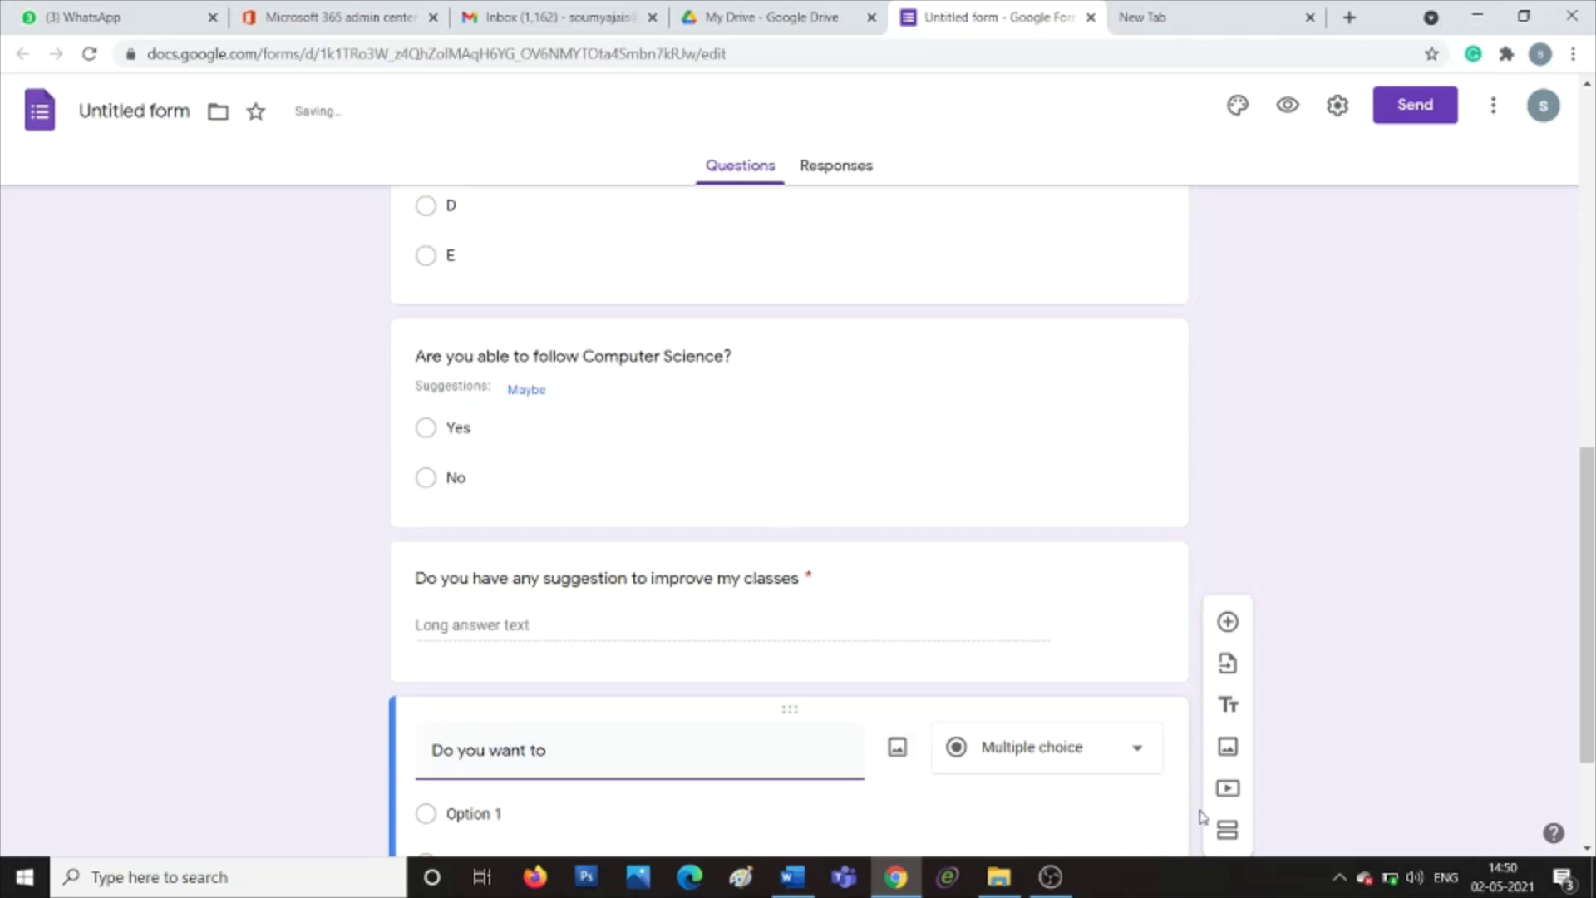
scroll(1570, 742, "down", 3)
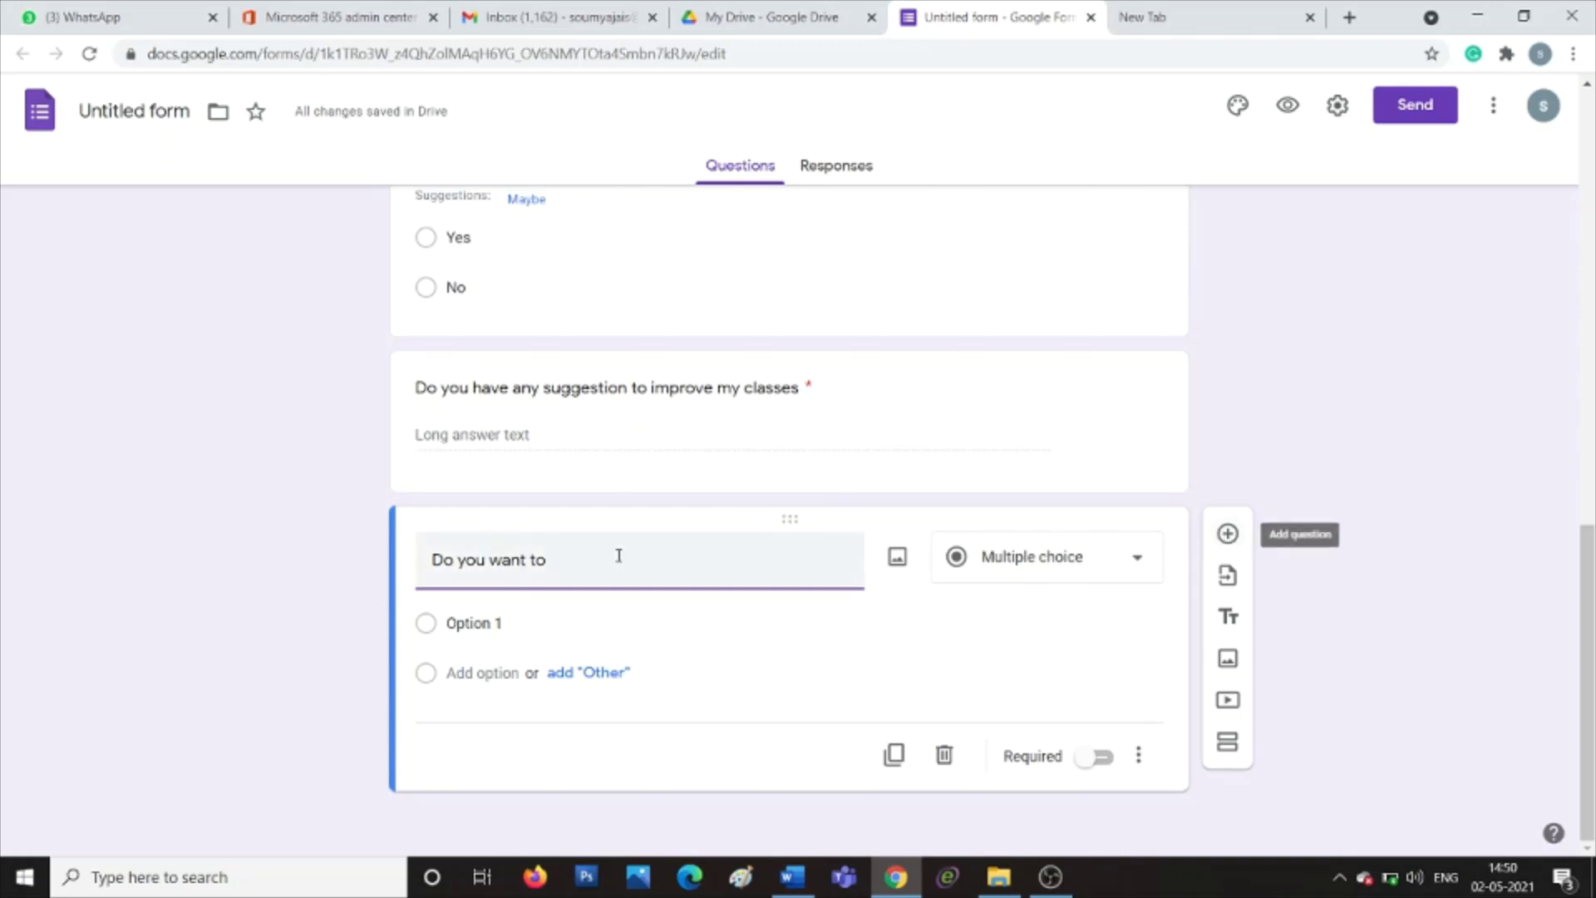
key("BackSpace")
key("BackSpace")
key("BackSpace")
key("BackSpace")
key("BackSpace")
key("BackSpace")
key("BackSpace")
key("BackSpace")
key("BackSpace")
key("BackSpace")
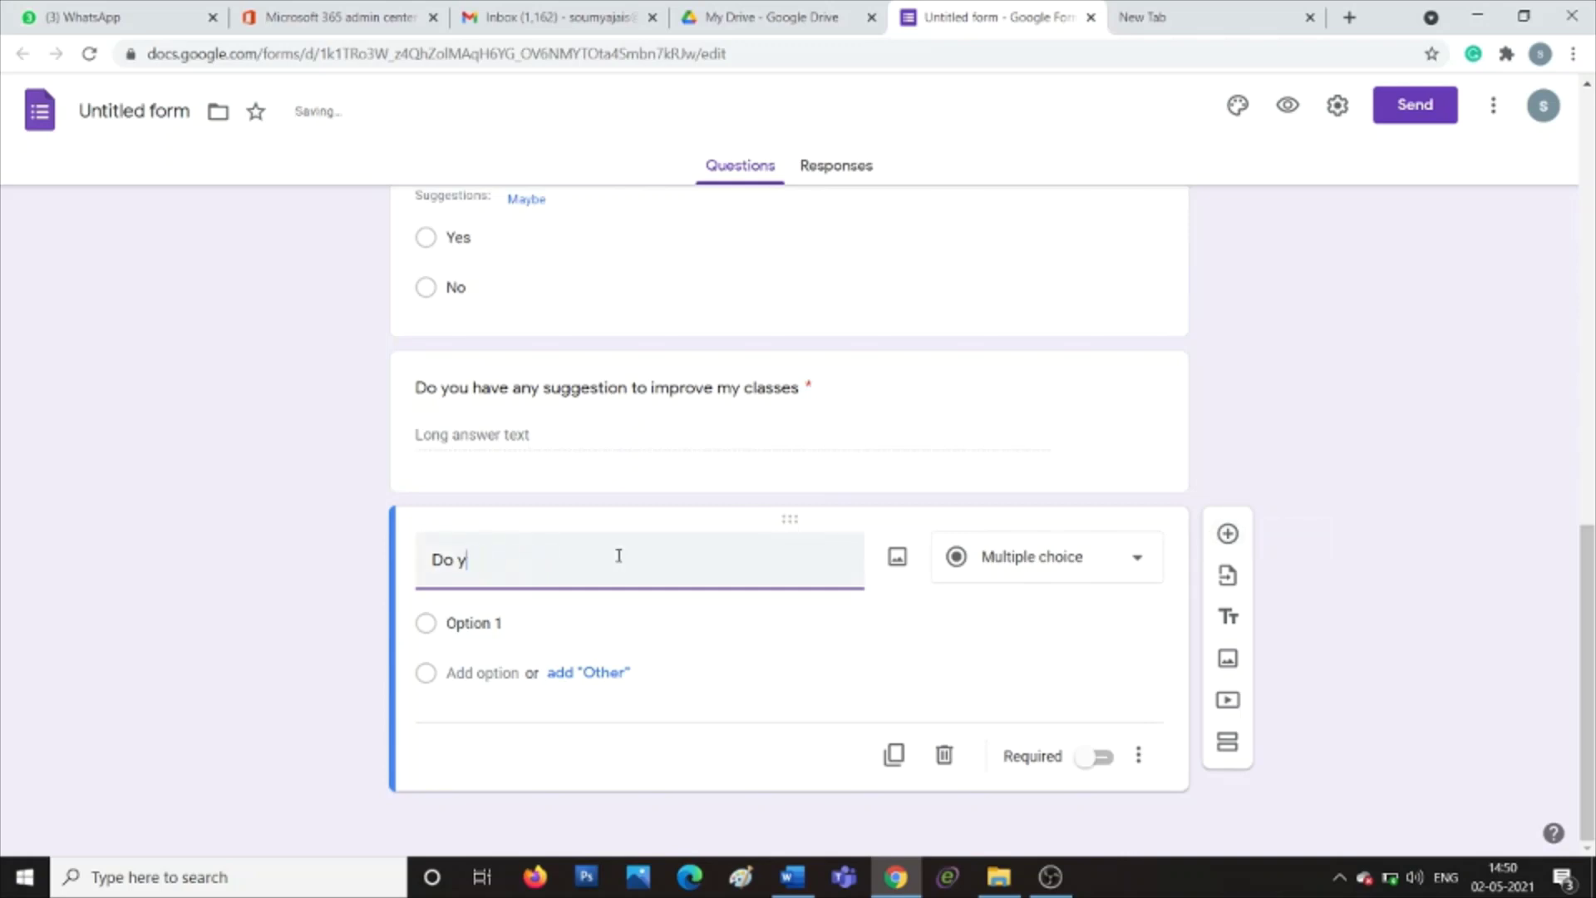
key("BackSpace")
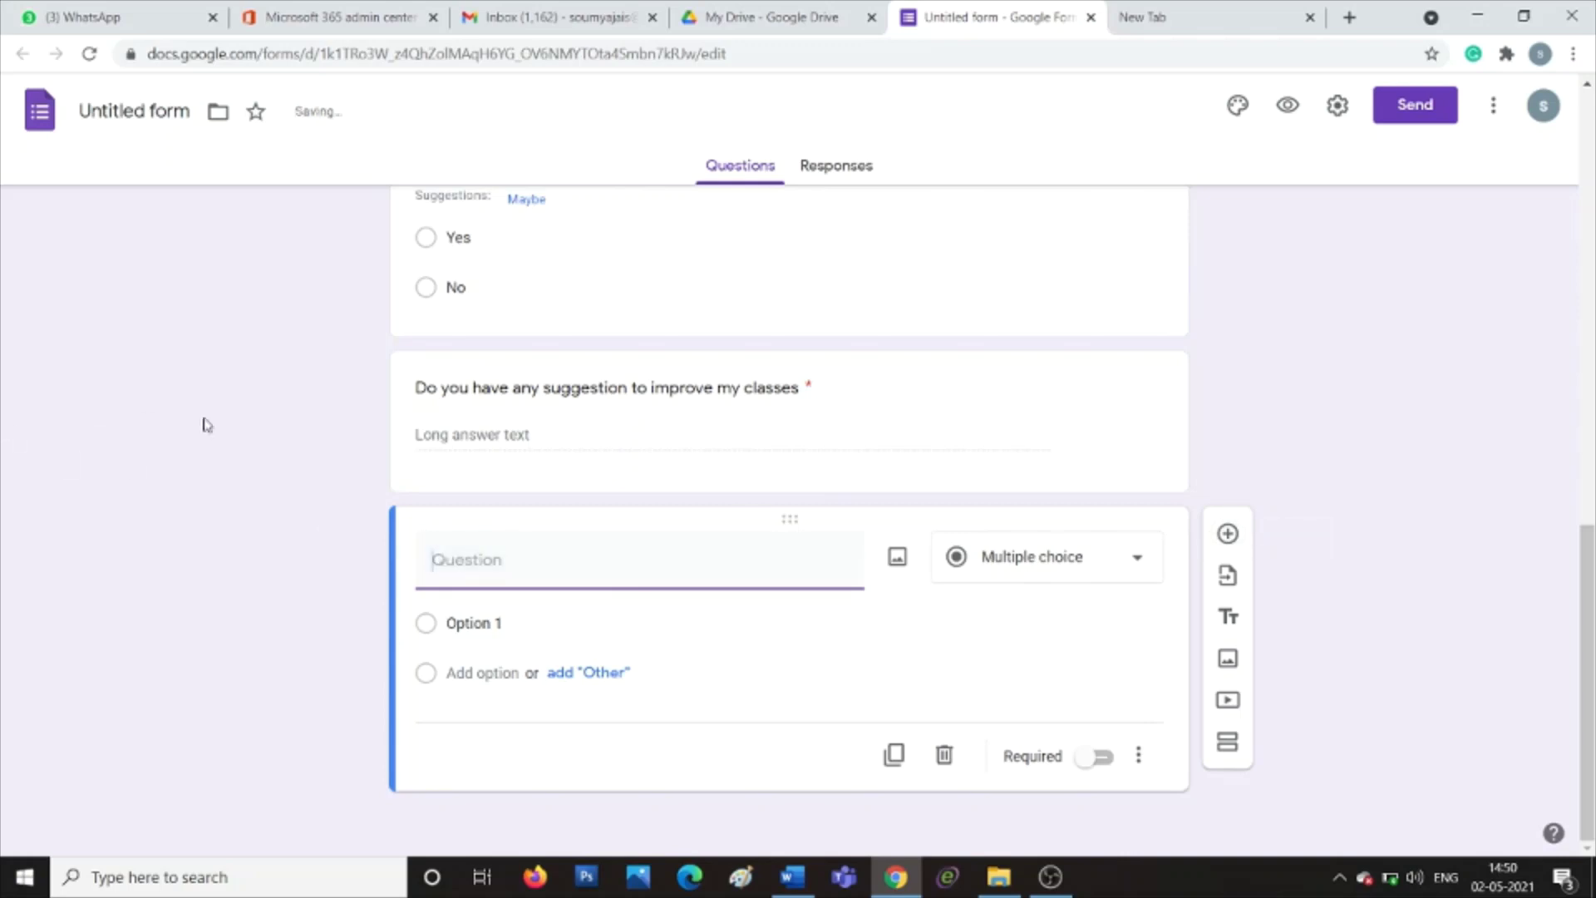
left_click(945, 756)
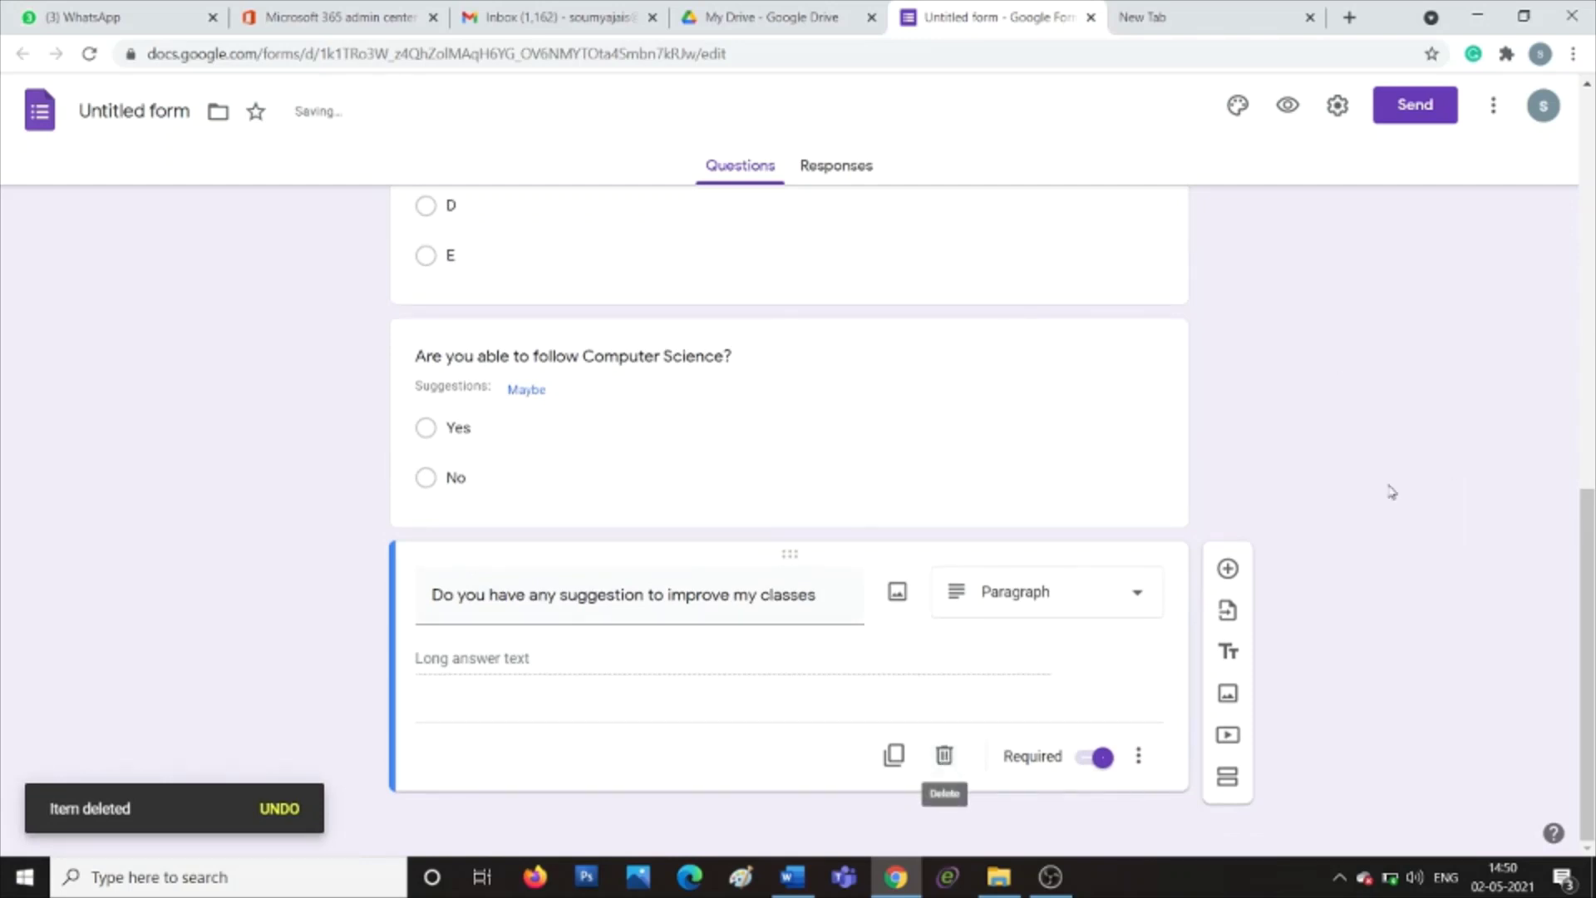
Step: Review all the questions in the survey form and open the form's preview
left_click(1588, 218)
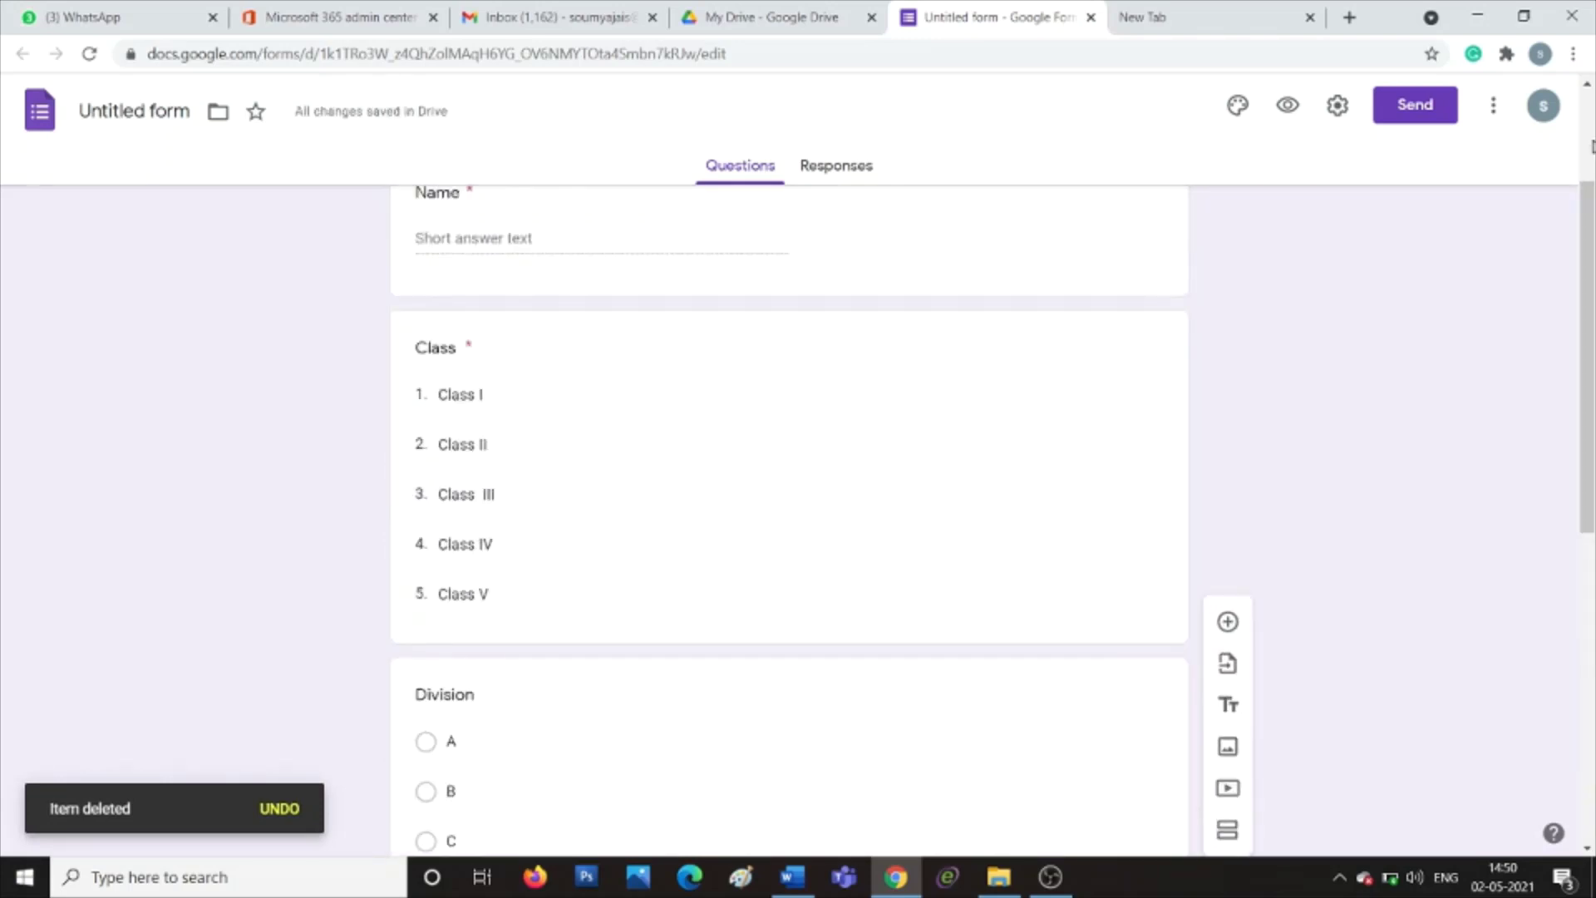
left_click(1593, 155)
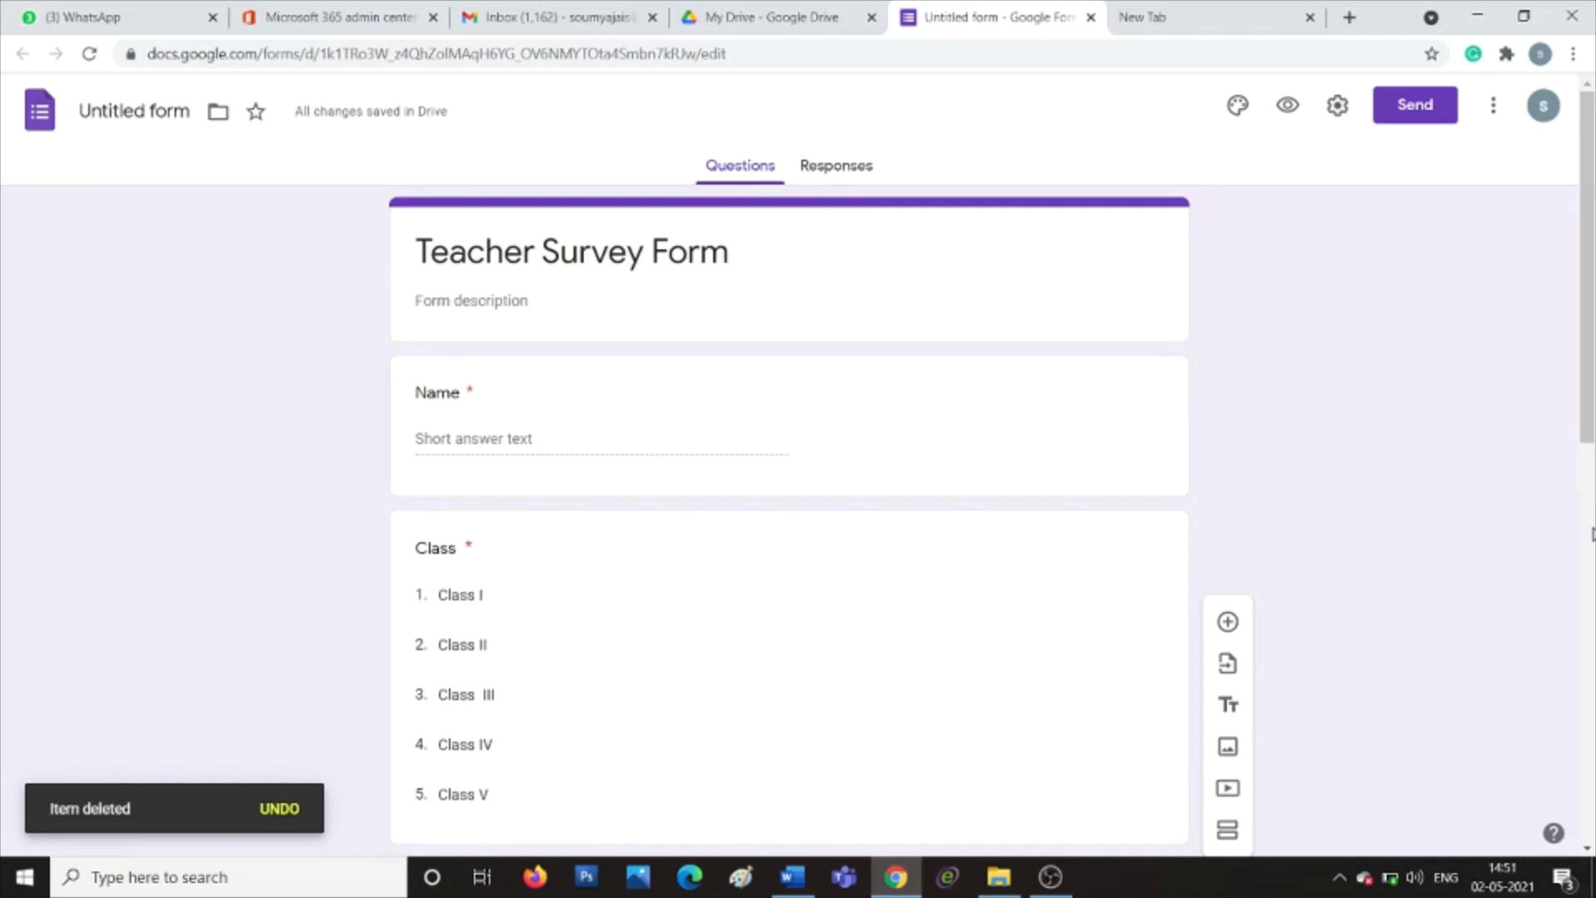
left_click(1592, 522)
left_click(1591, 780)
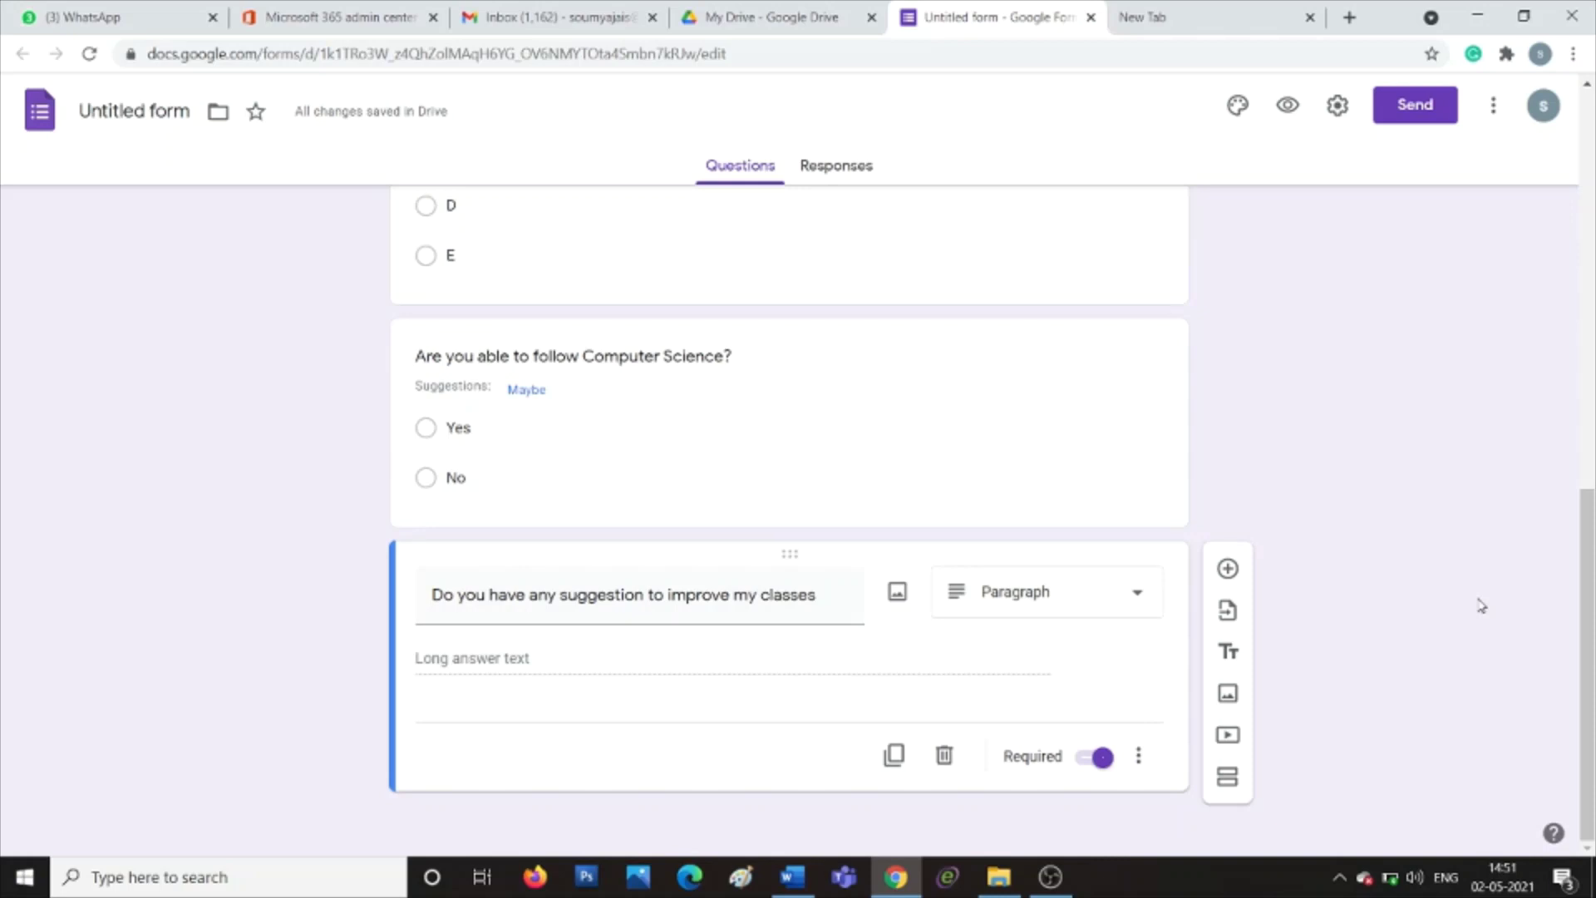
left_click(1589, 230)
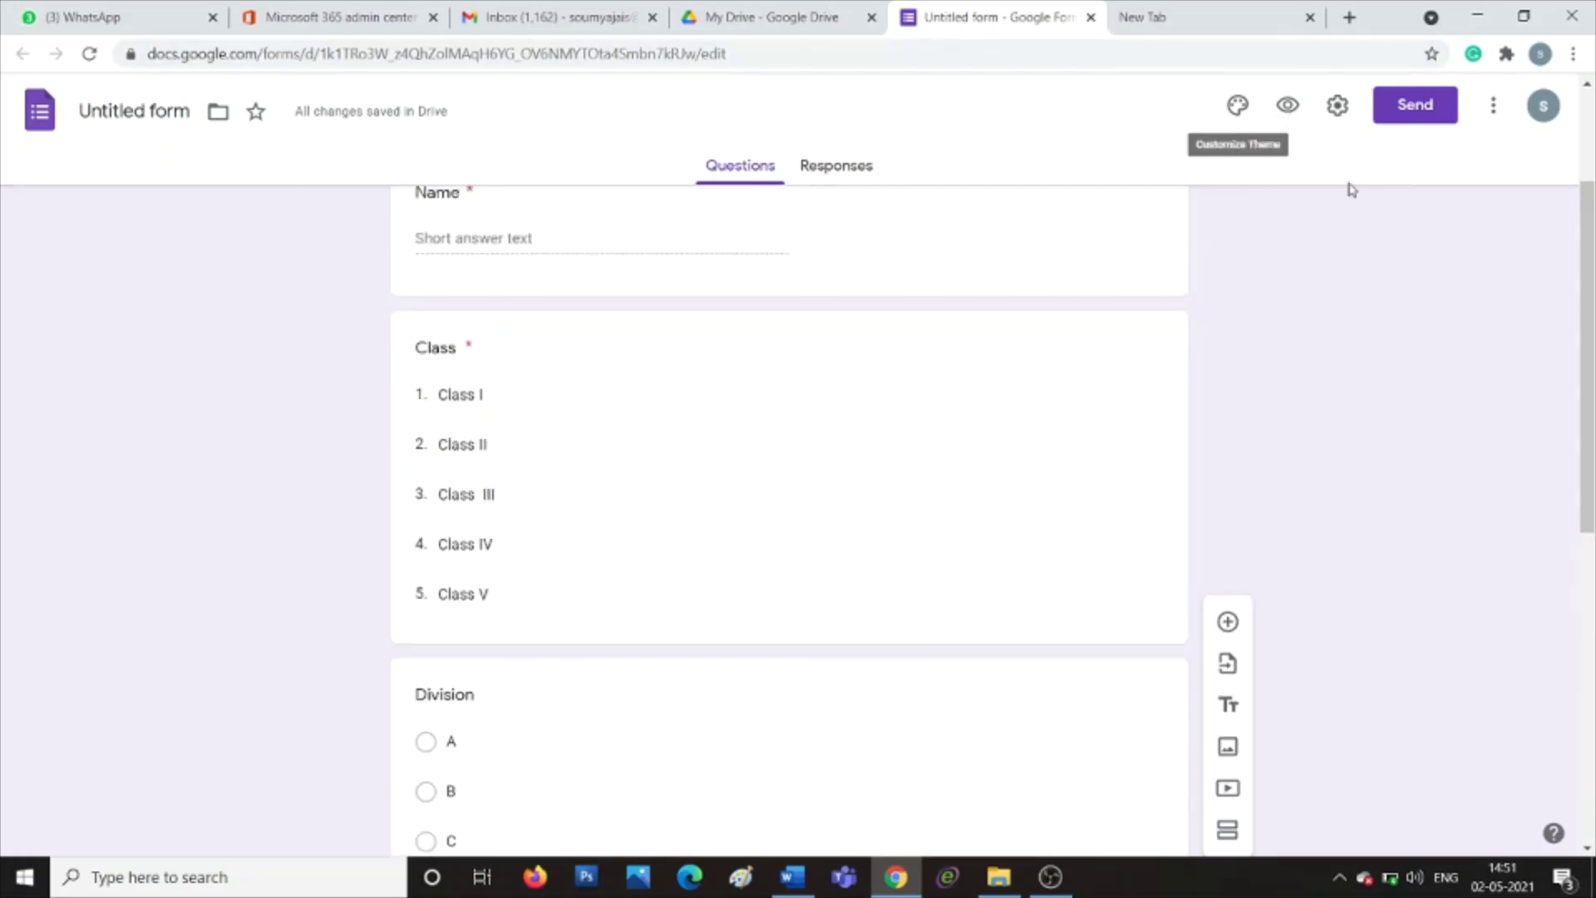
left_click(1287, 108)
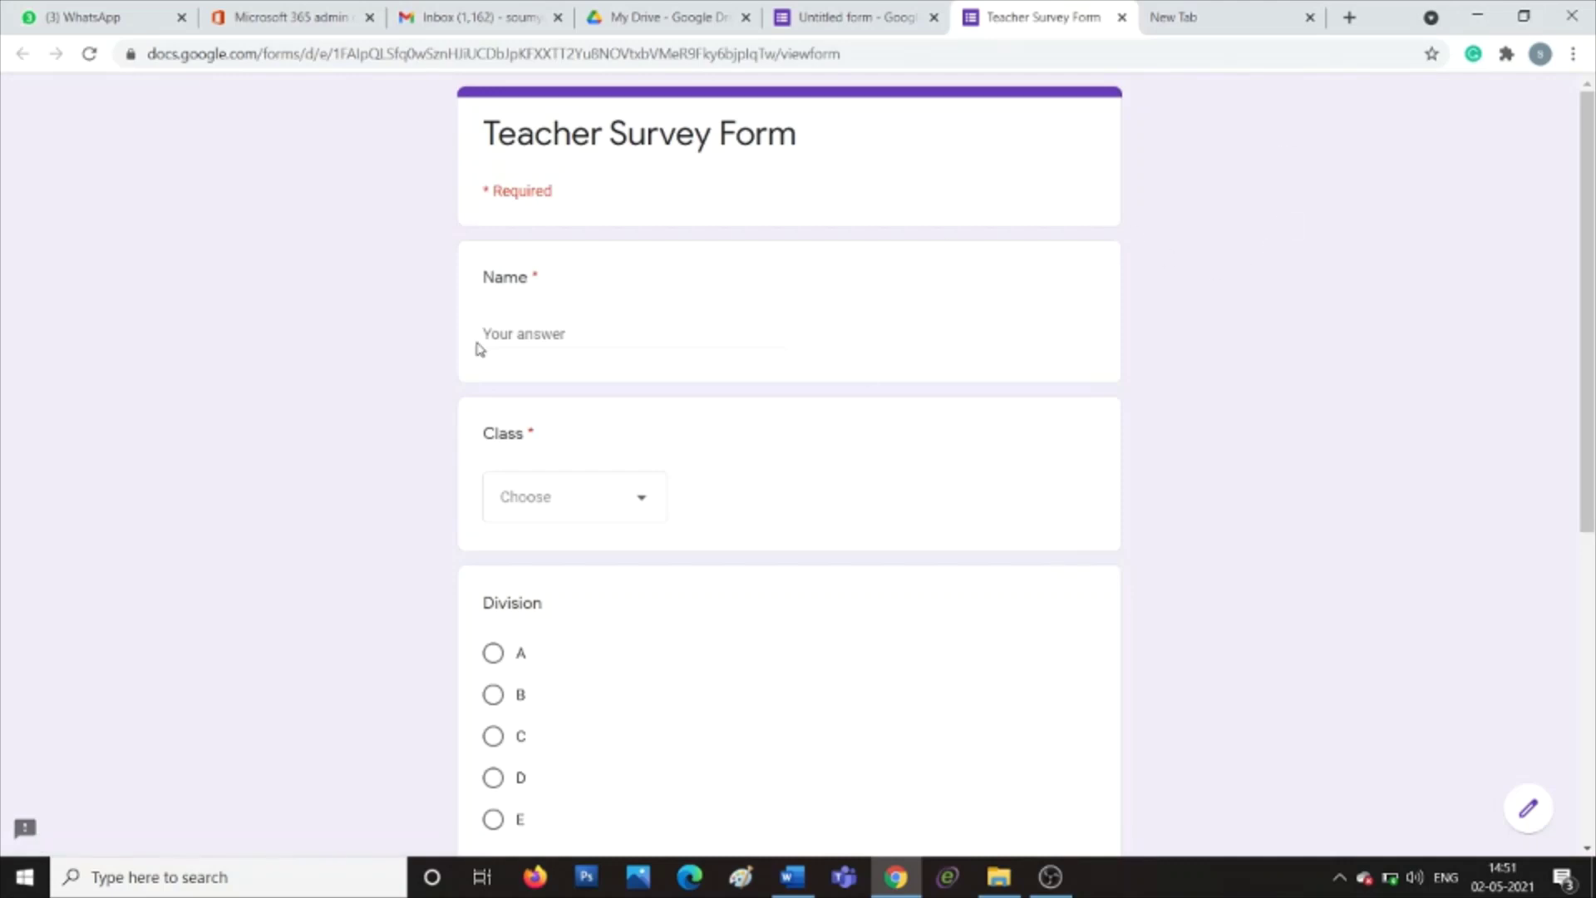
Step: Try leaving the required Name and Class questions unanswered in the preview, and select B for Division
left_click(539, 335)
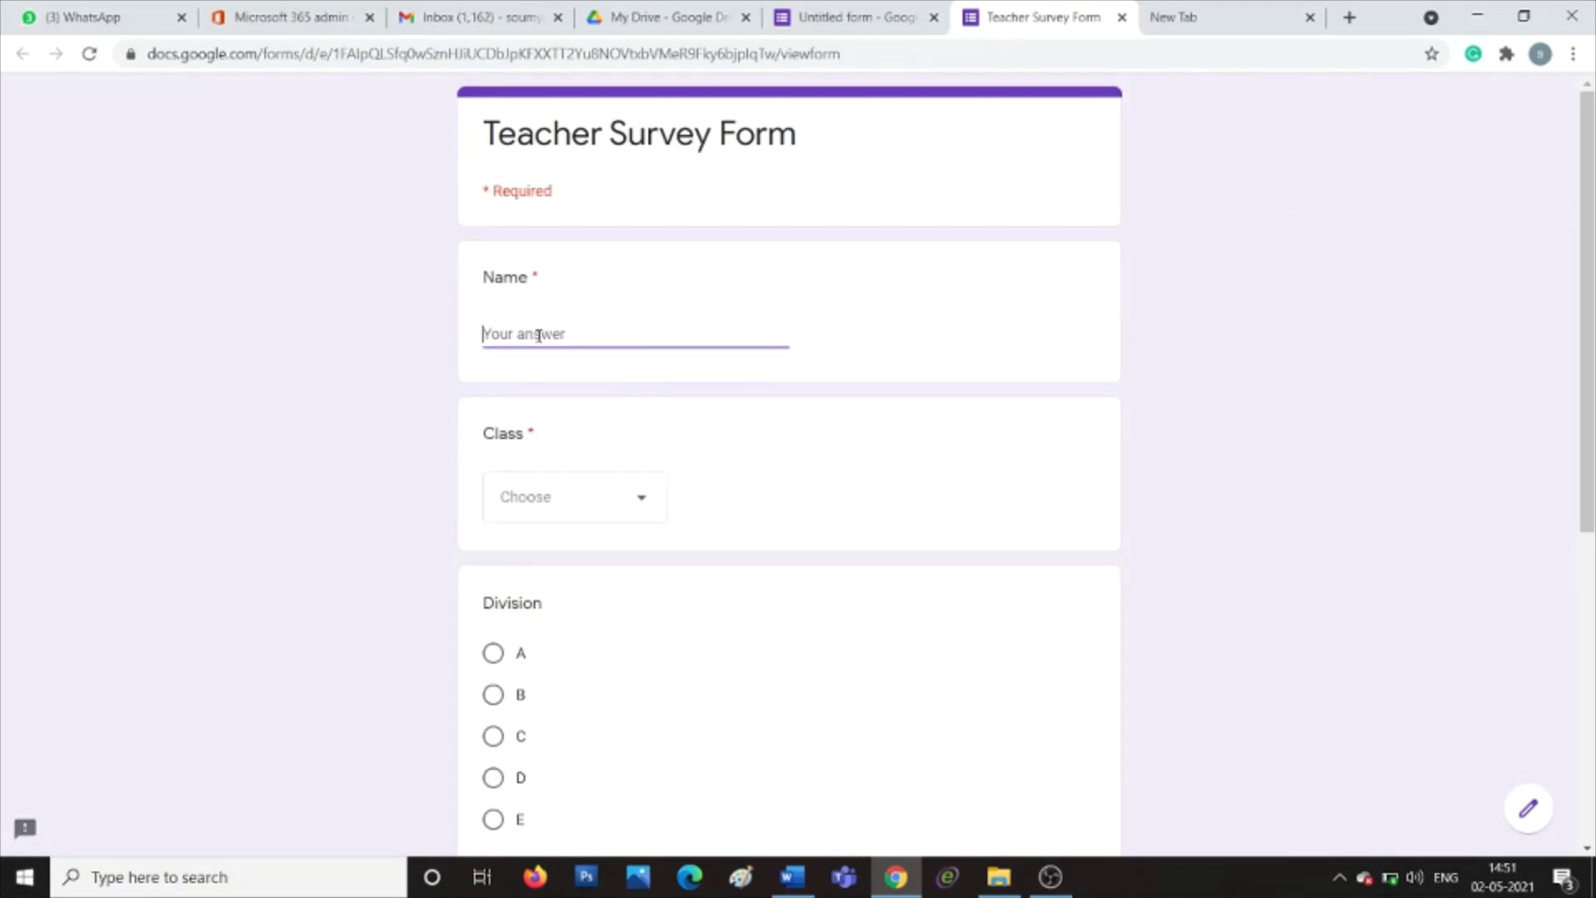
left_click(572, 490)
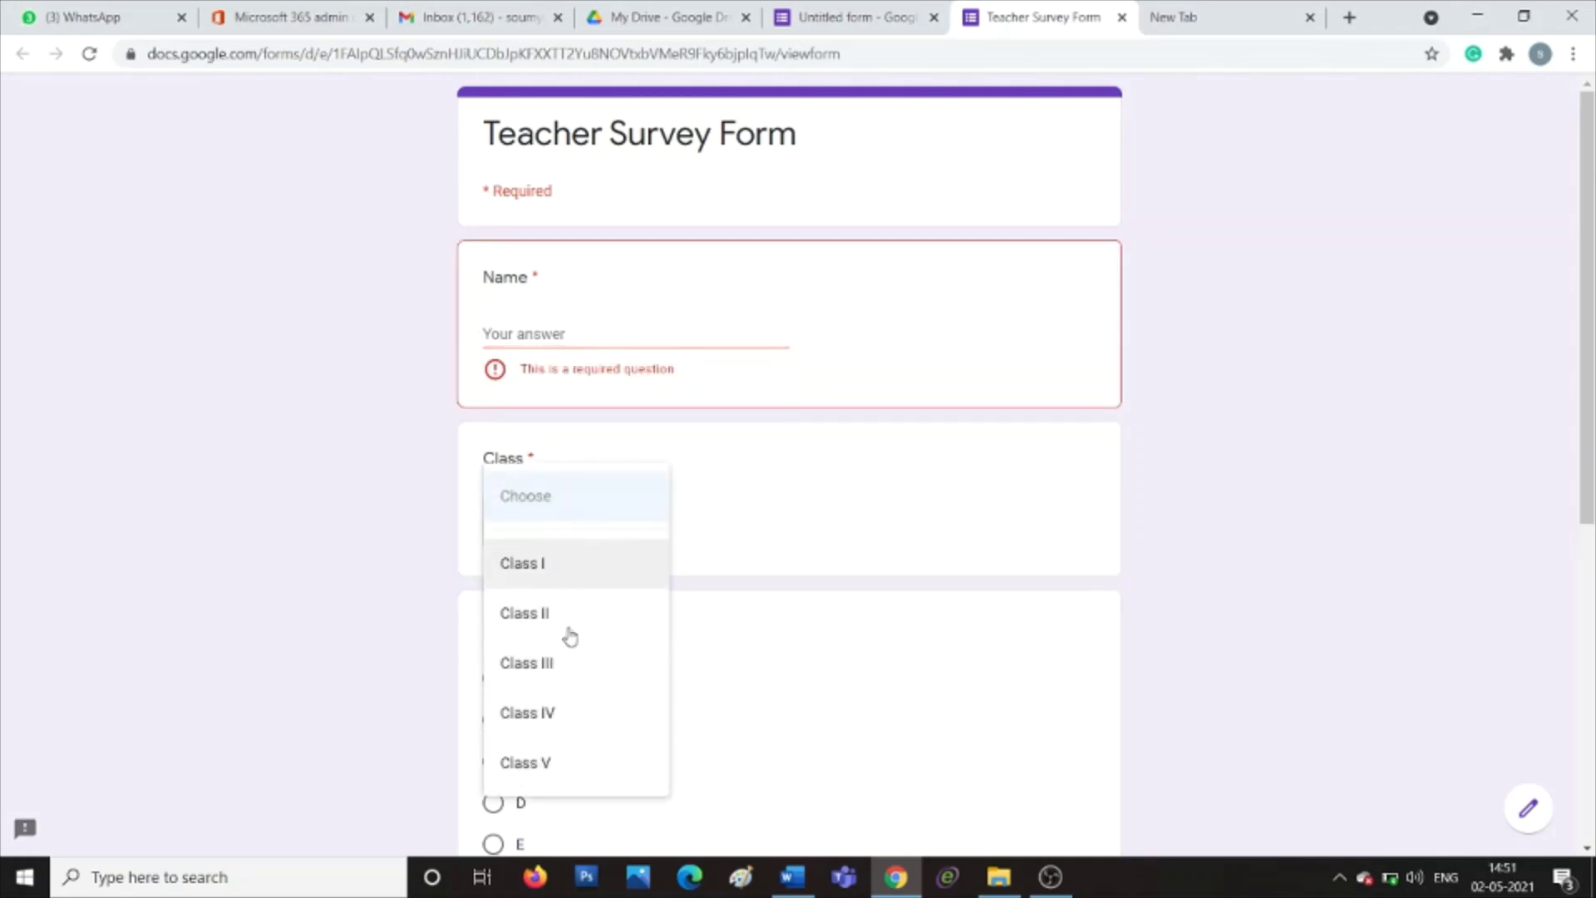
left_click(904, 541)
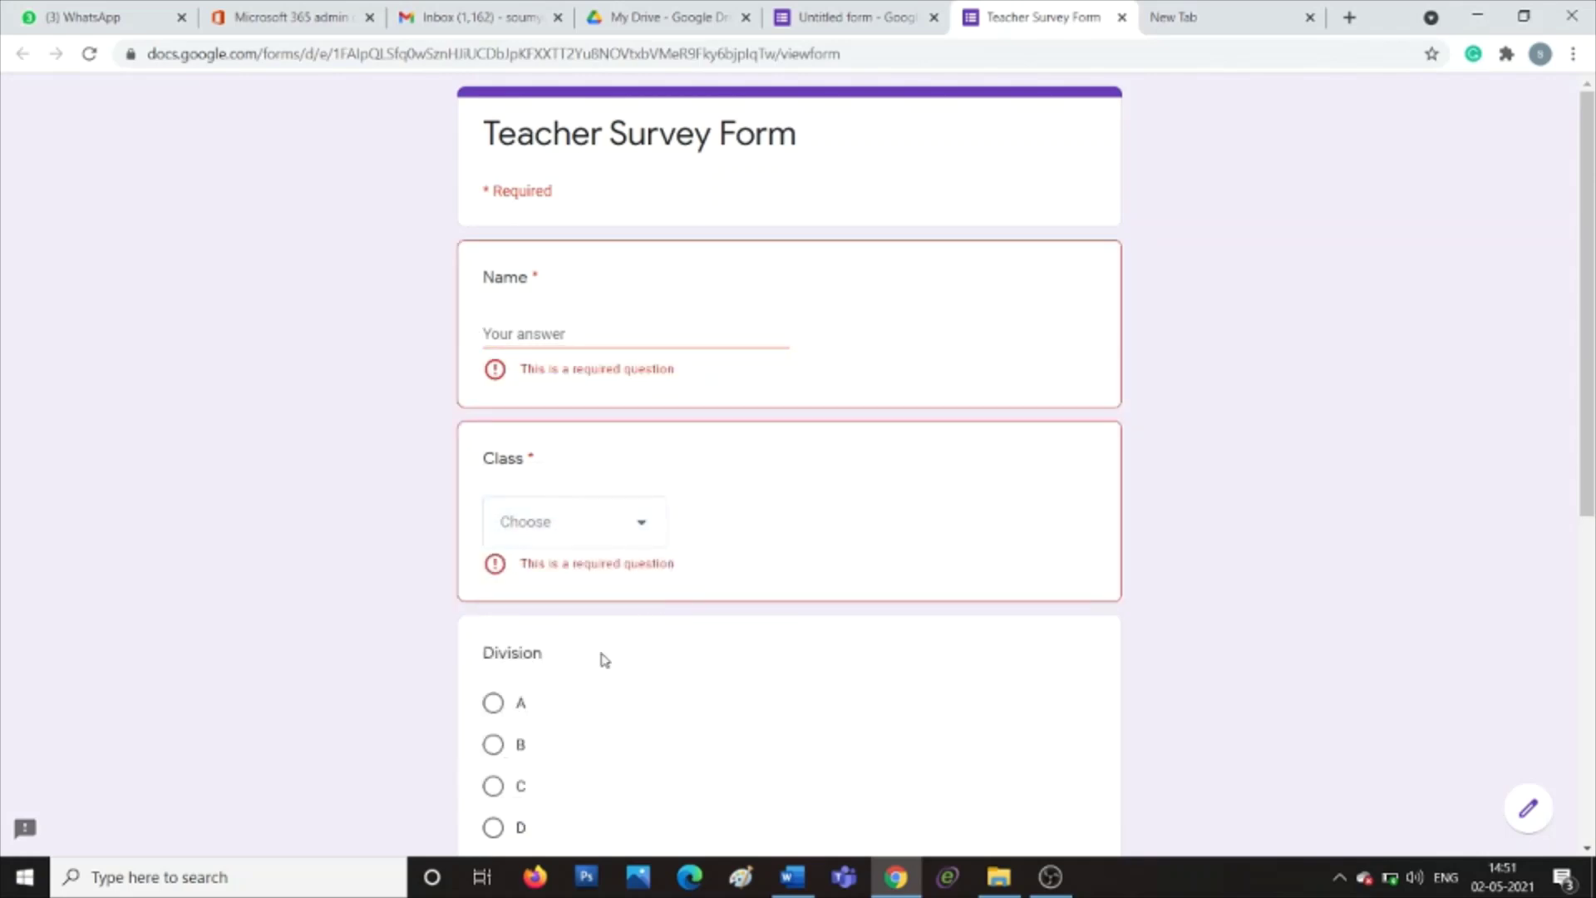
left_click(493, 745)
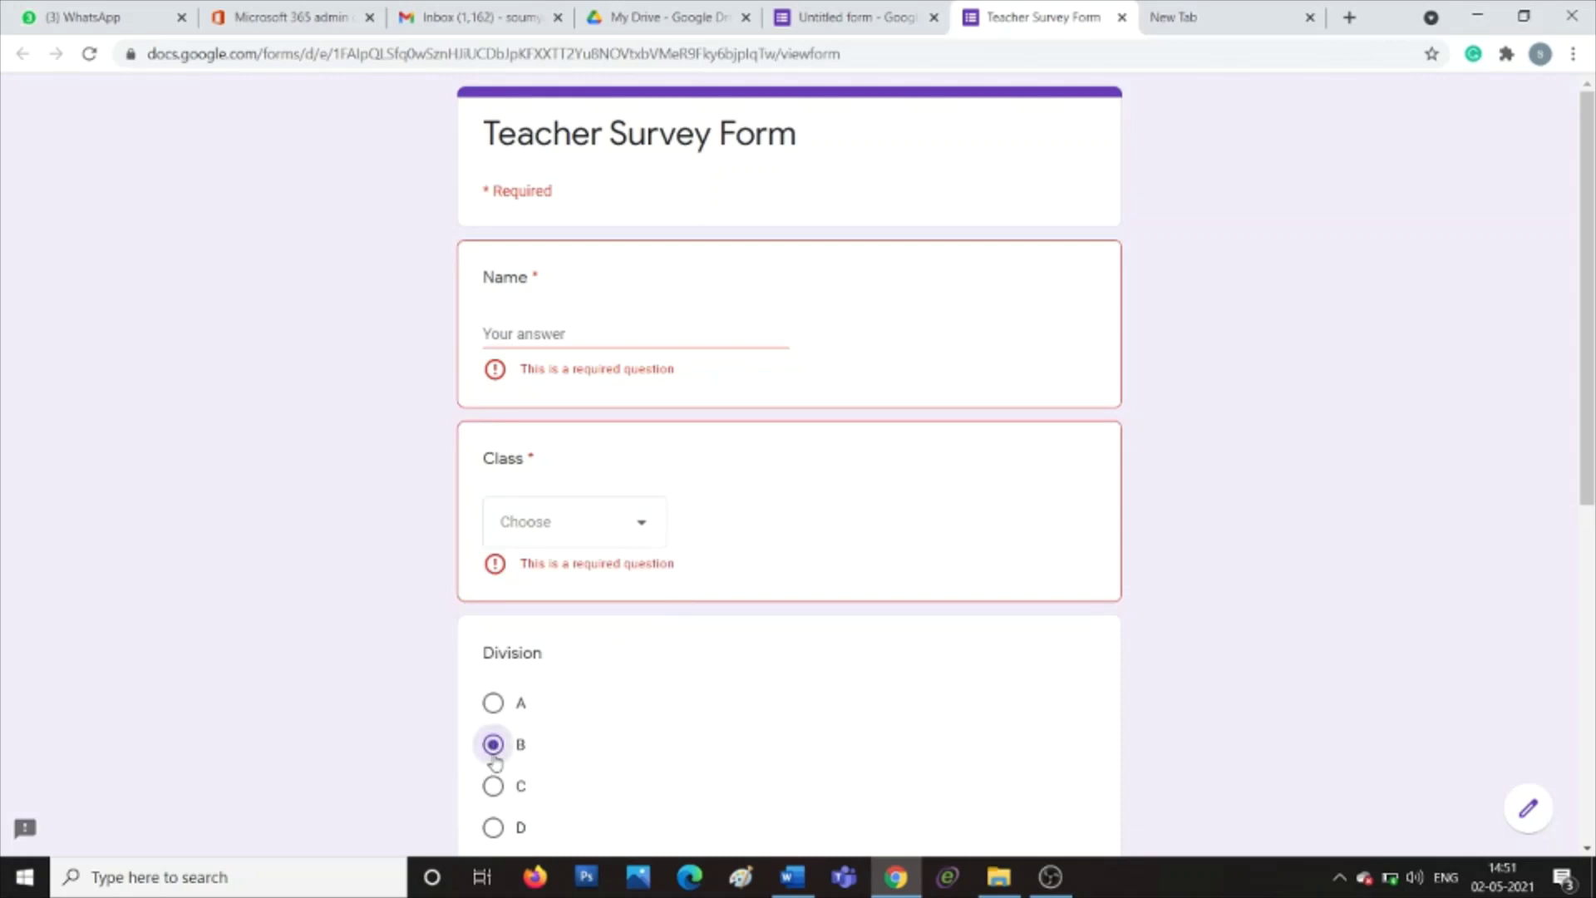
Step: Enter placeholder text as the Name answer and choose Class II for the Class question
left_click(605, 332)
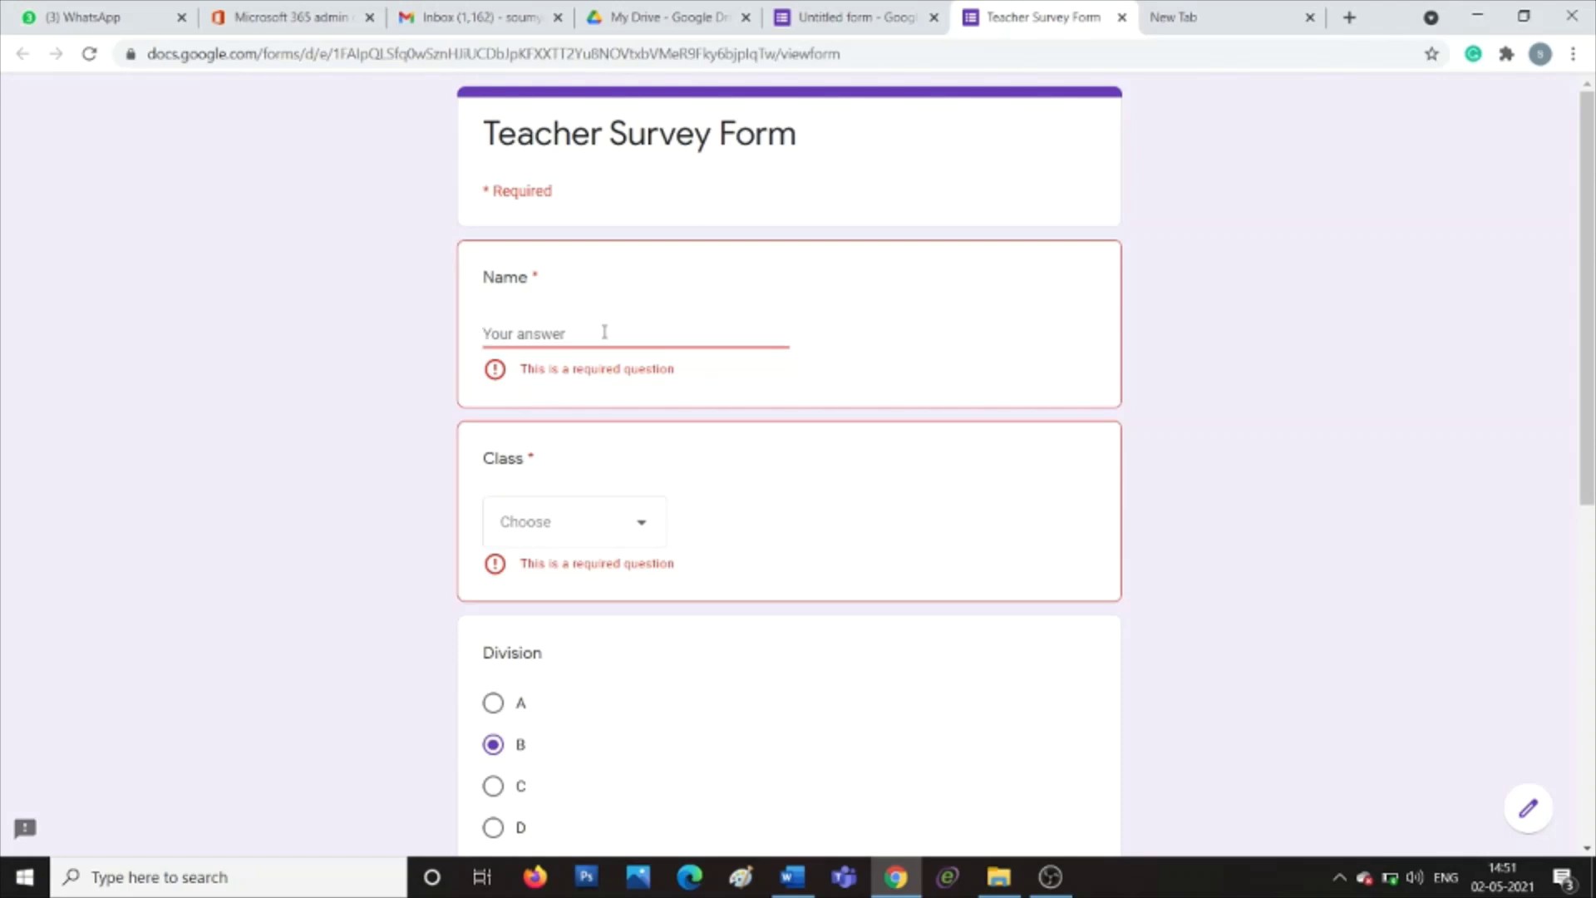
type("jjjj")
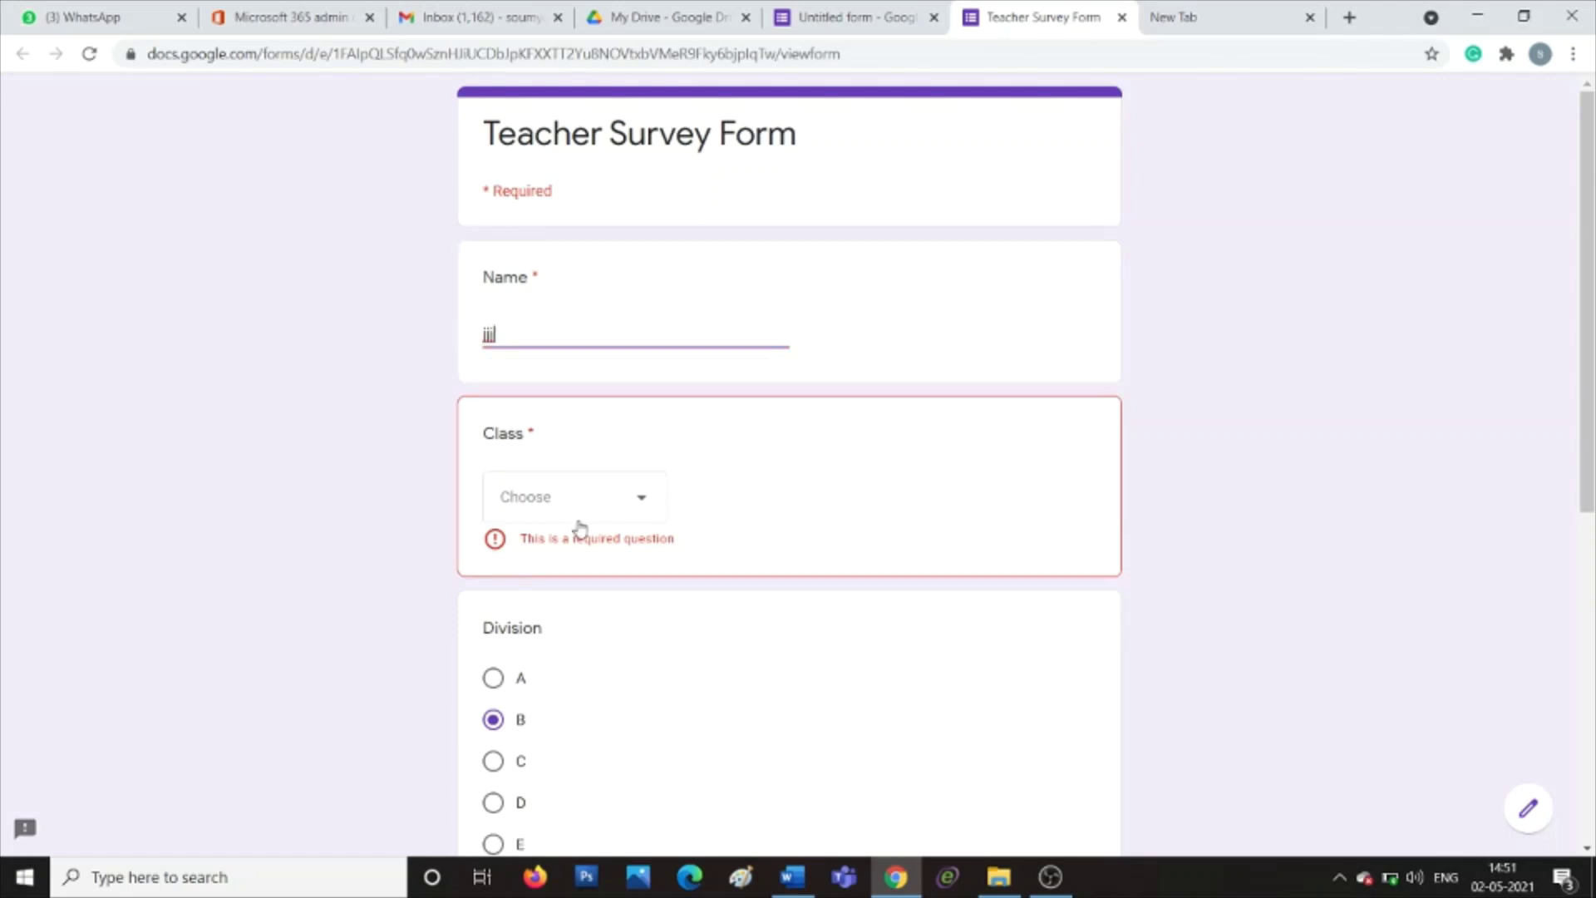
left_click(577, 517)
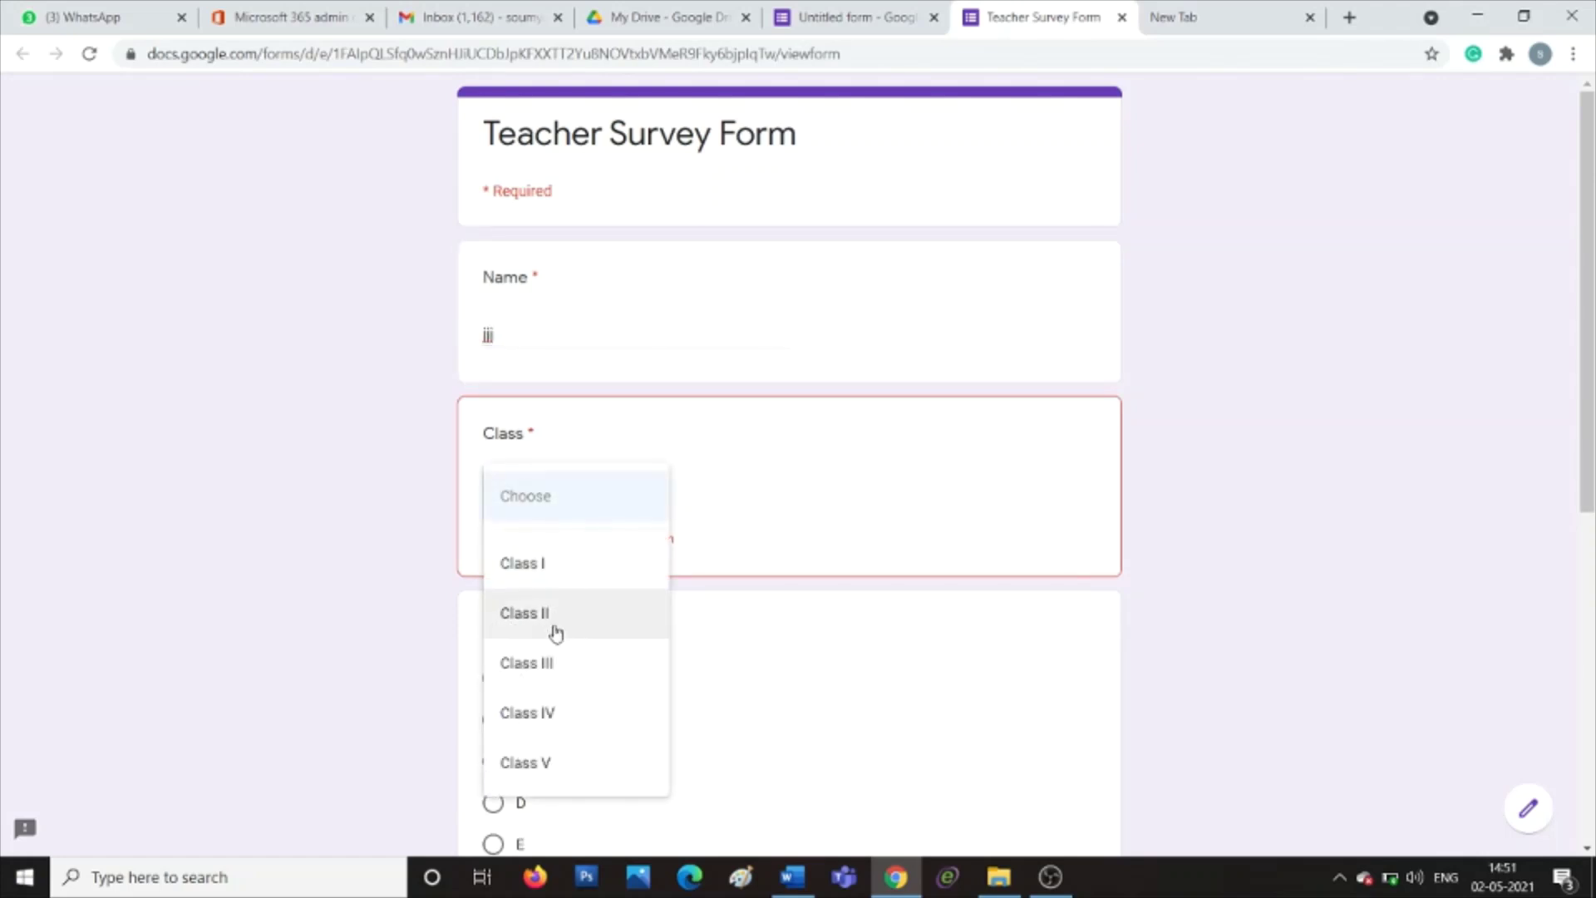
left_click(555, 633)
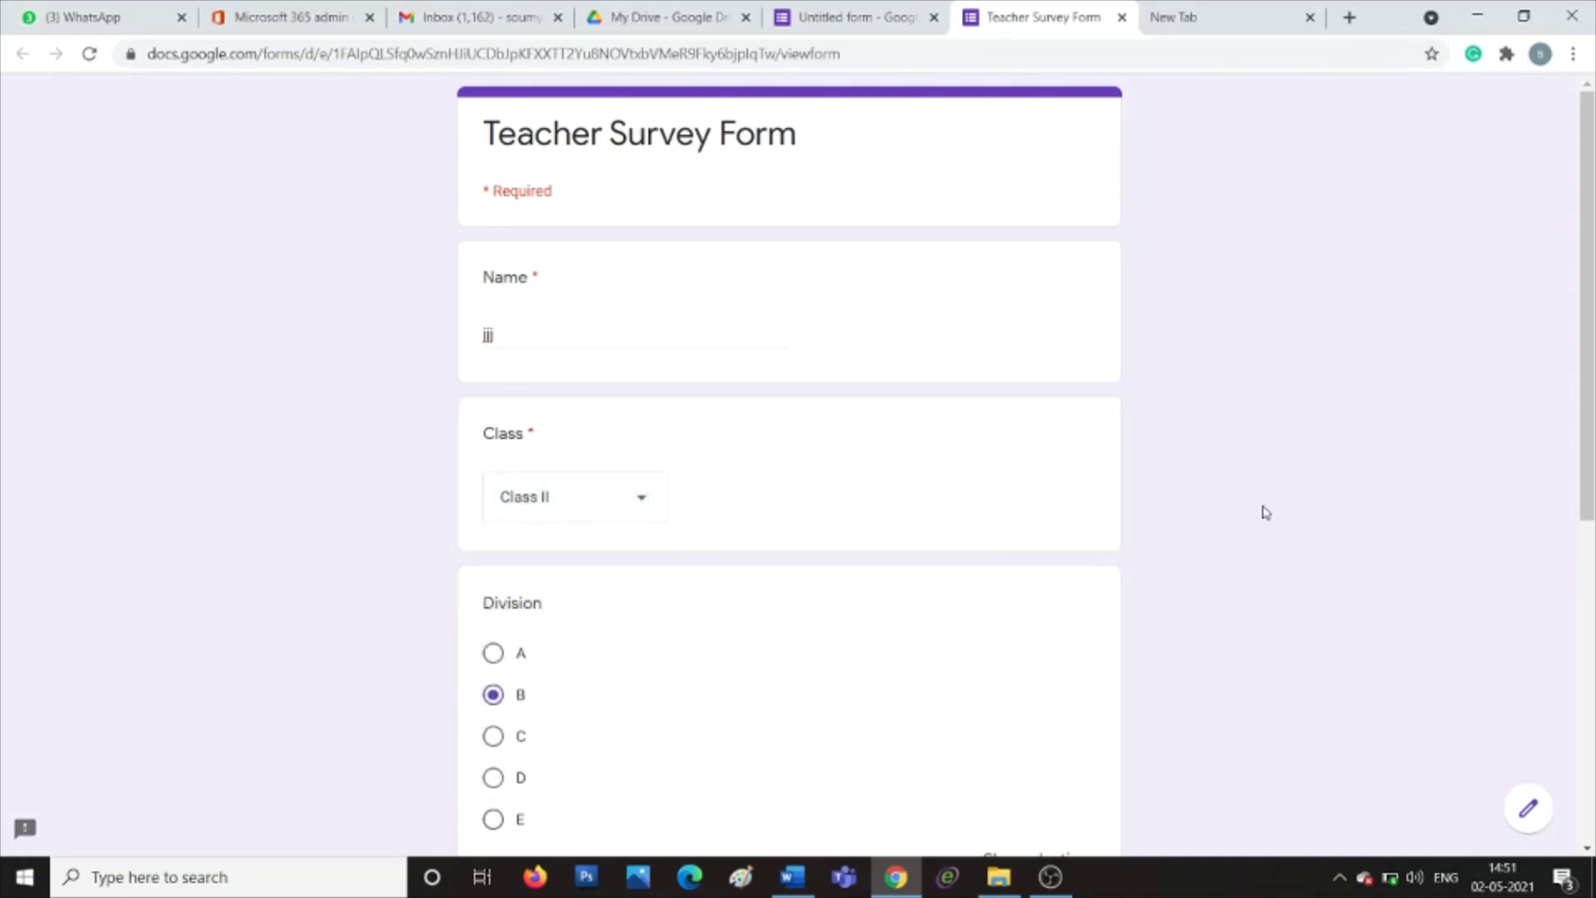
Step: Answer Yes to the Computer Science question, enter "jnvbjkfngjfn" as the suggestion, submit the test response and close the preview
left_click_drag(1592, 436, 1592, 674)
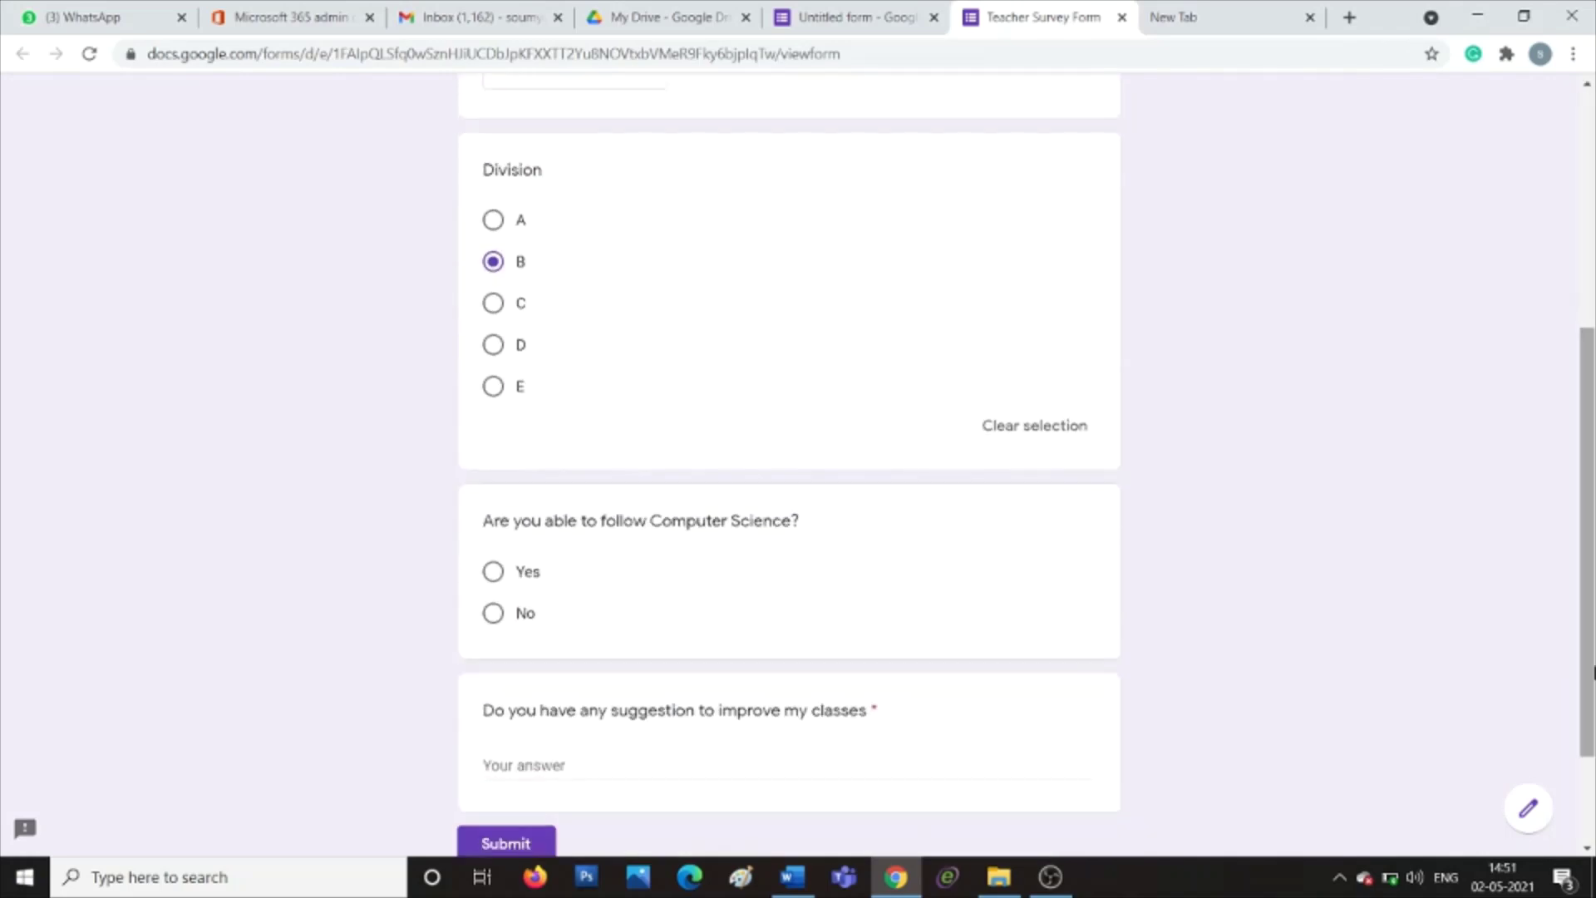
left_click(493, 572)
left_click(669, 803)
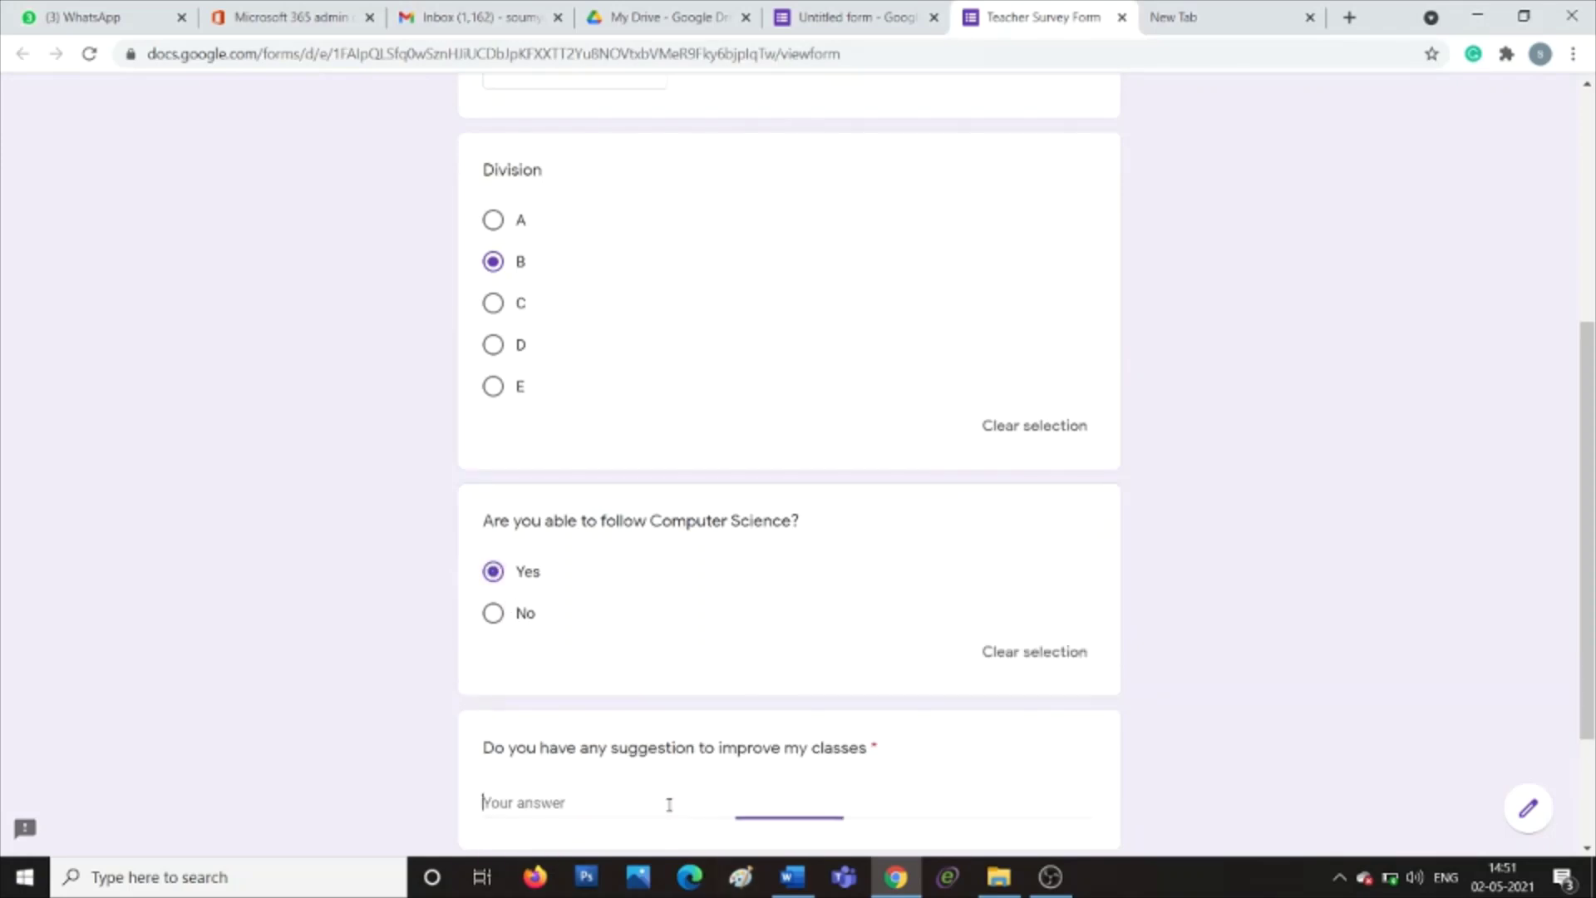
type("jnvbjkfngjfn")
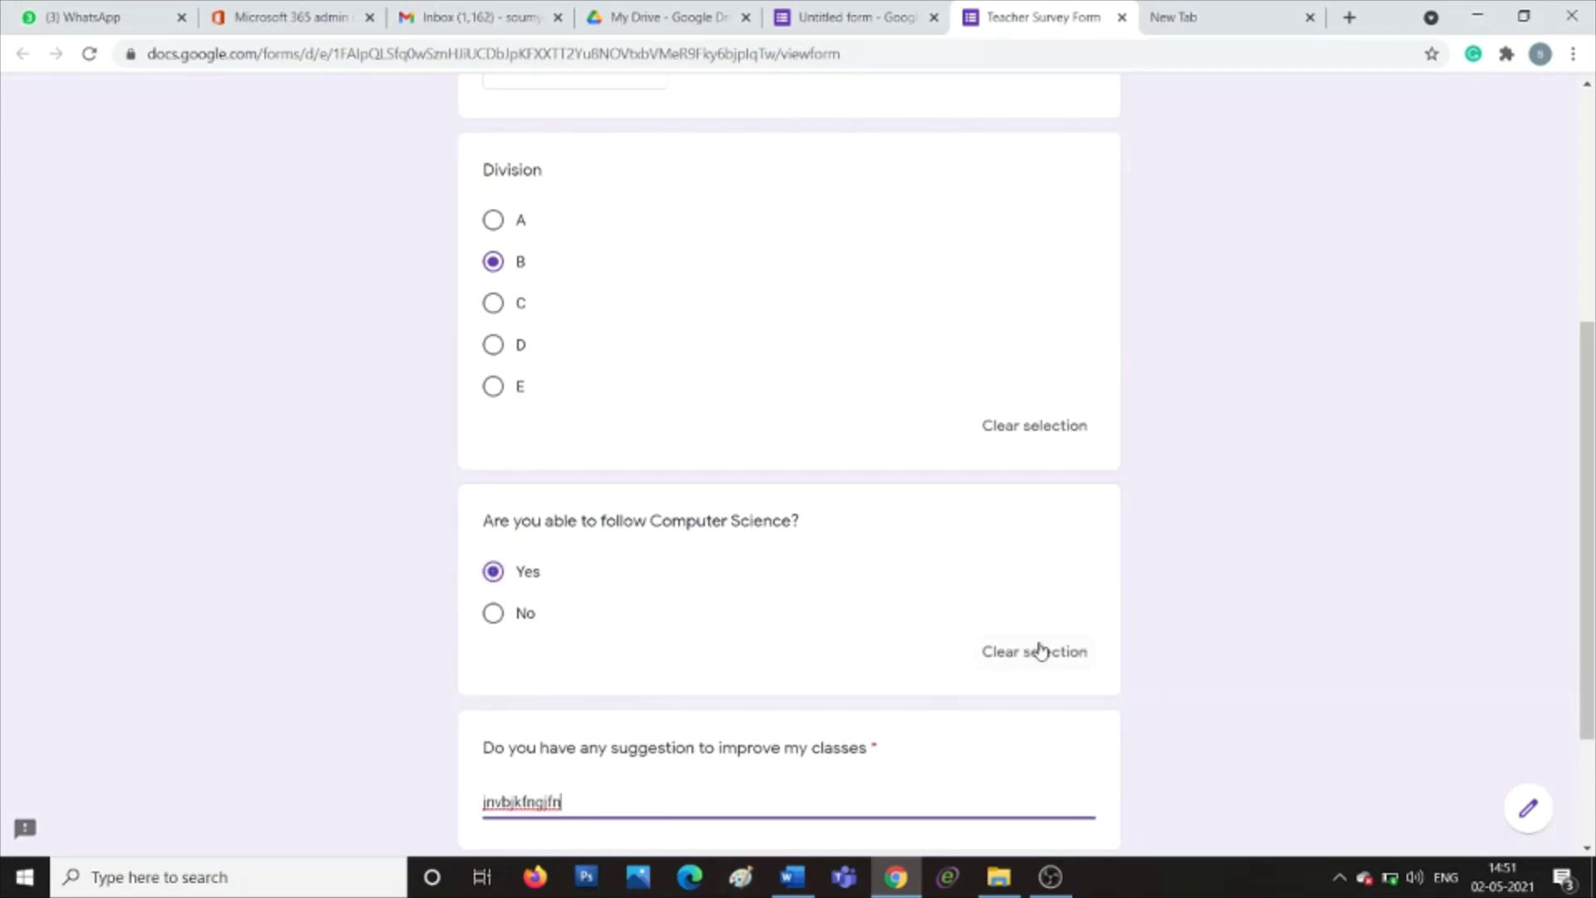
left_click_drag(1590, 532, 1592, 636)
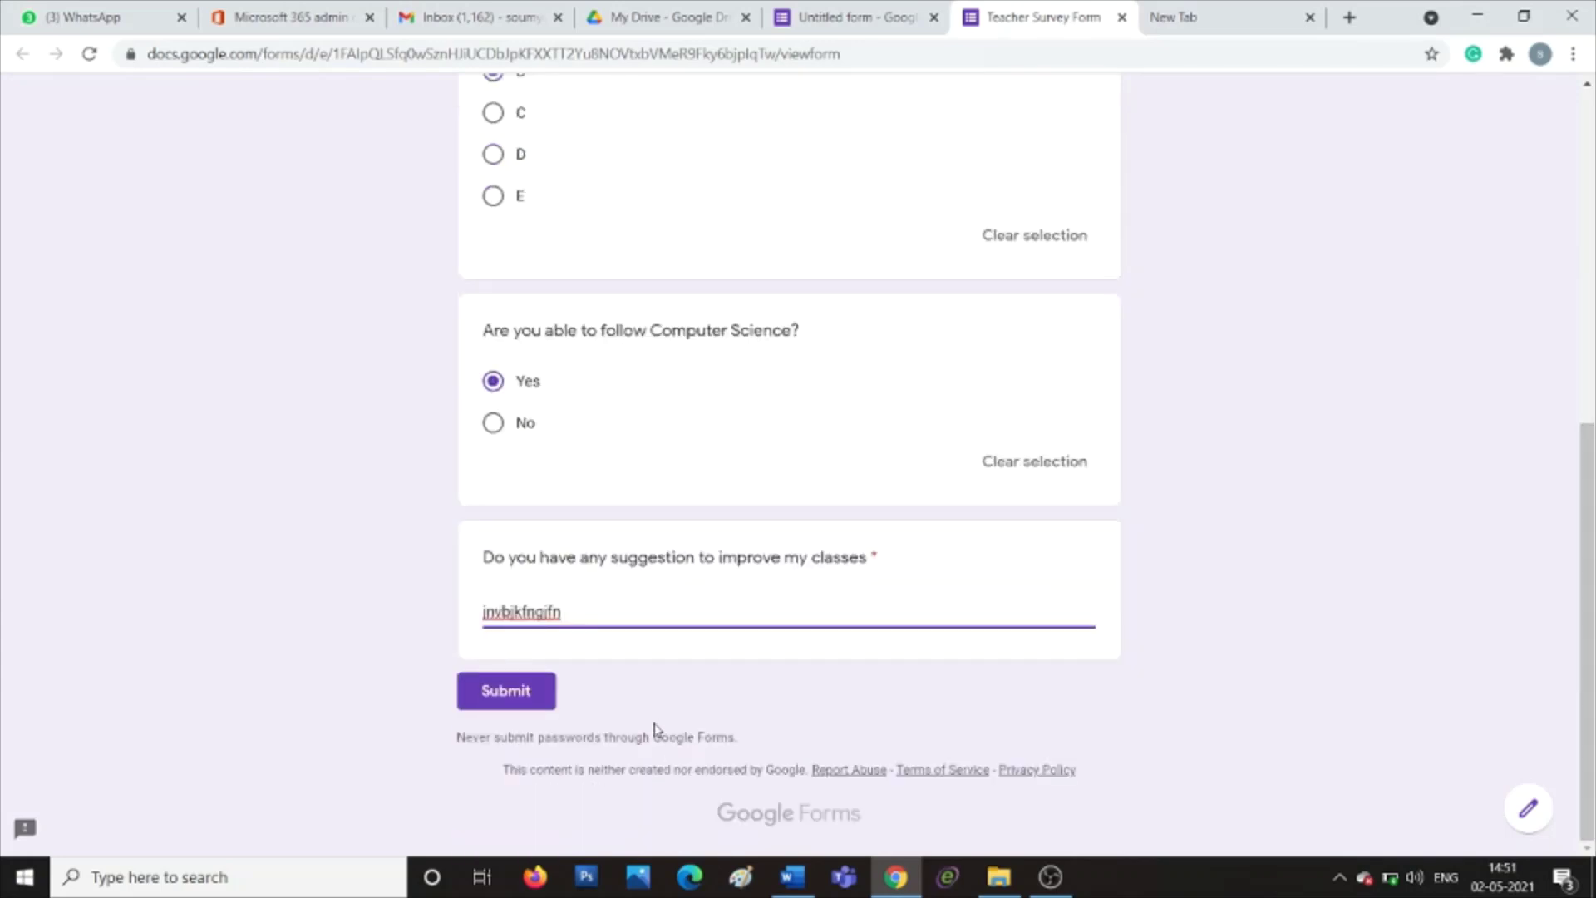
left_click(482, 680)
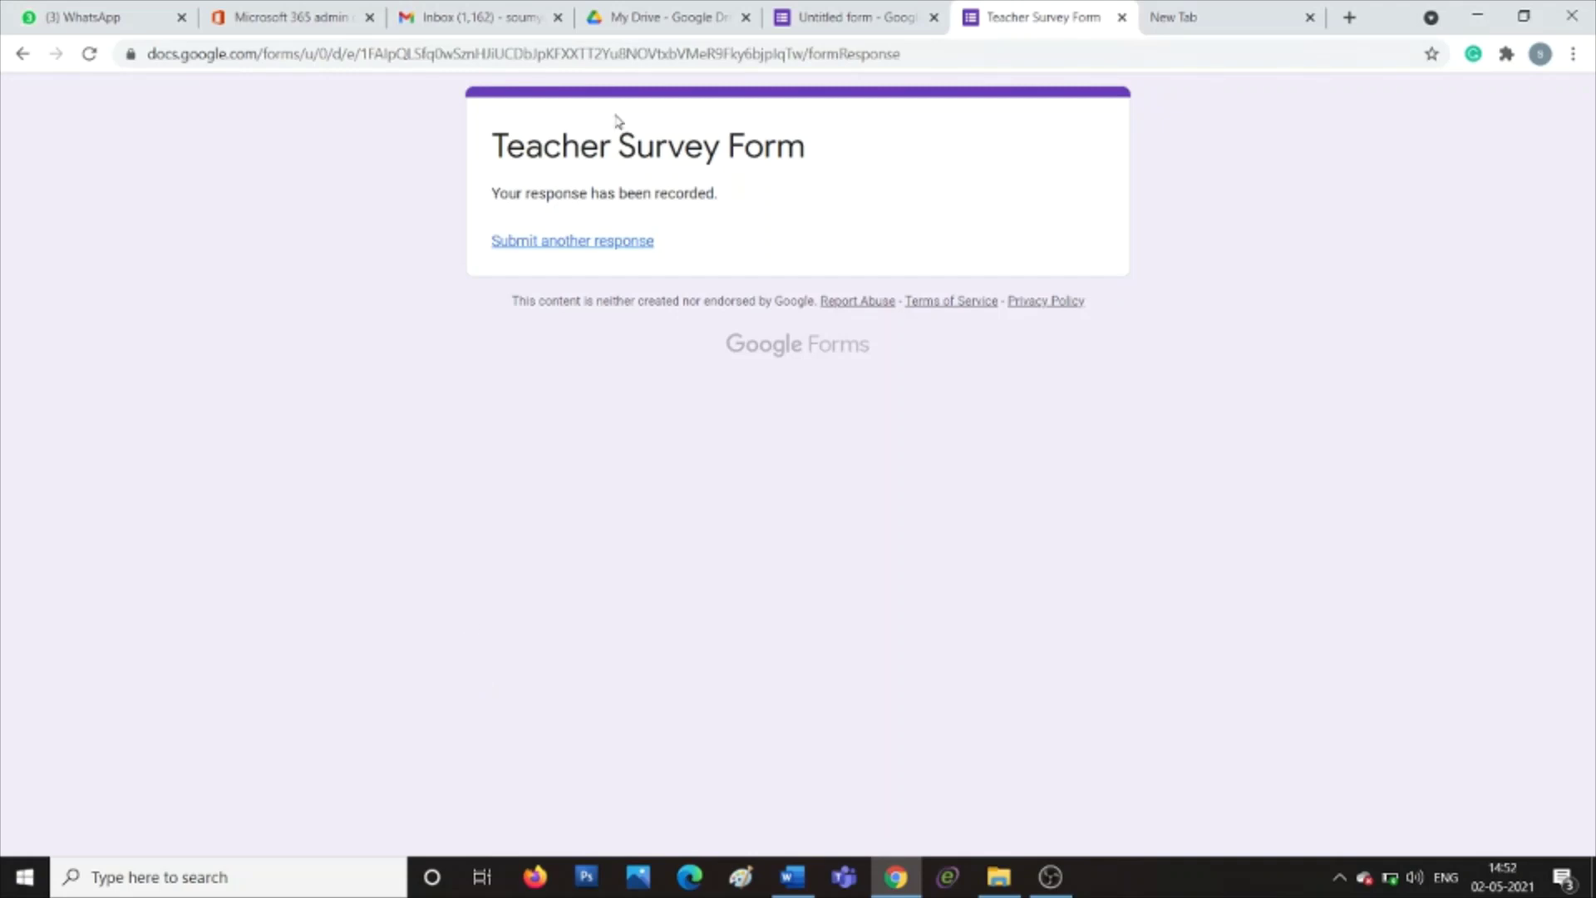
left_click(1122, 18)
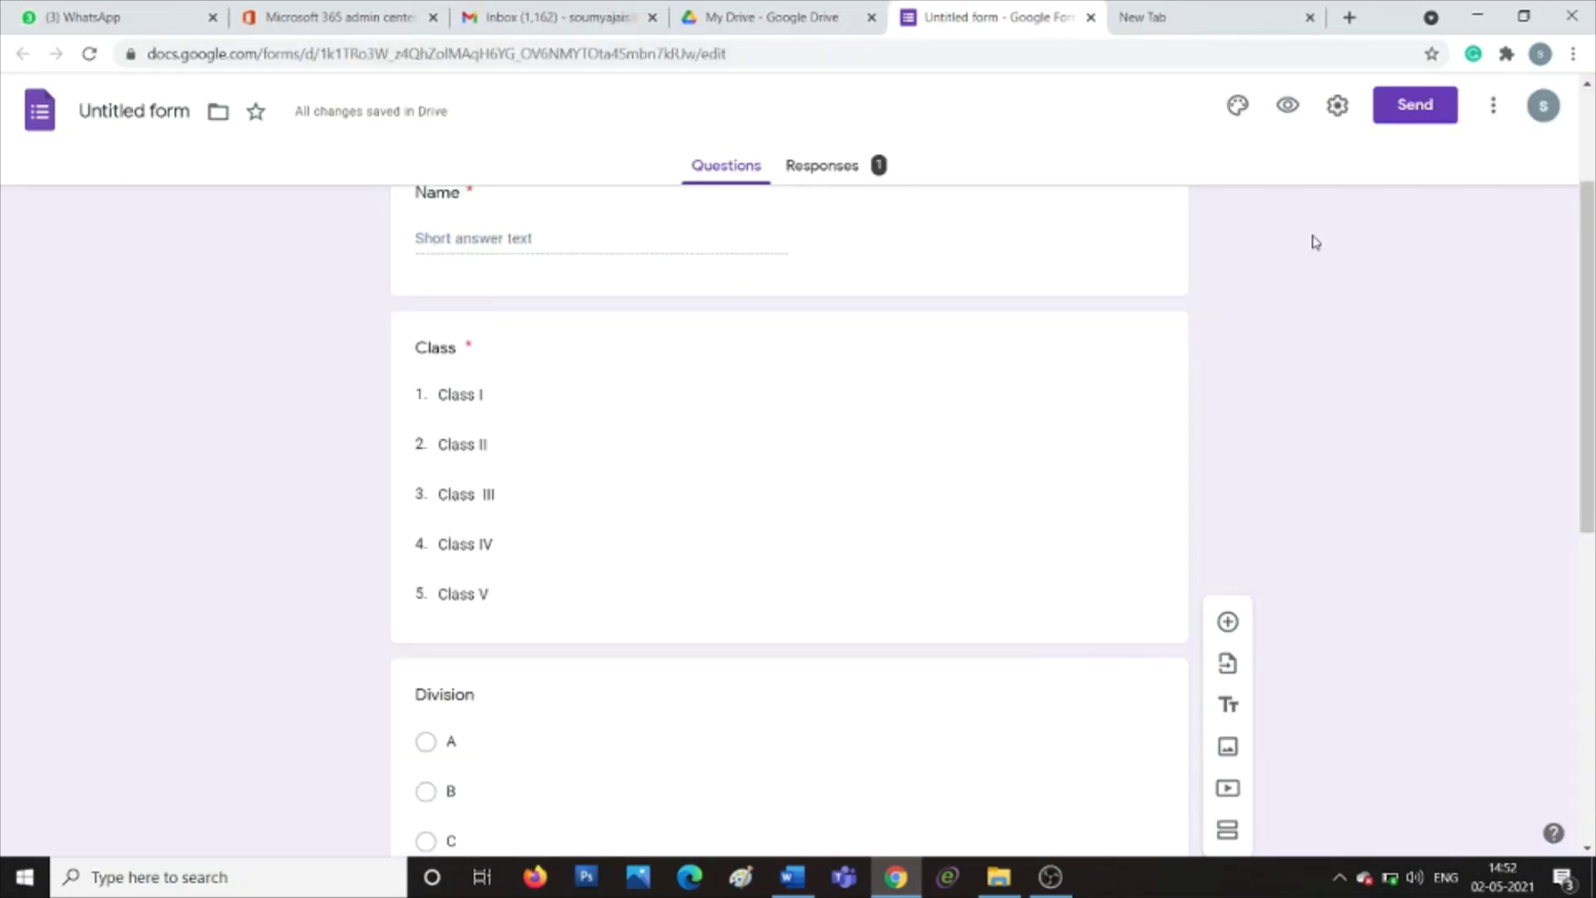
Step: Set the form's theme color to green and its background to the darkest green shade
left_click(1234, 108)
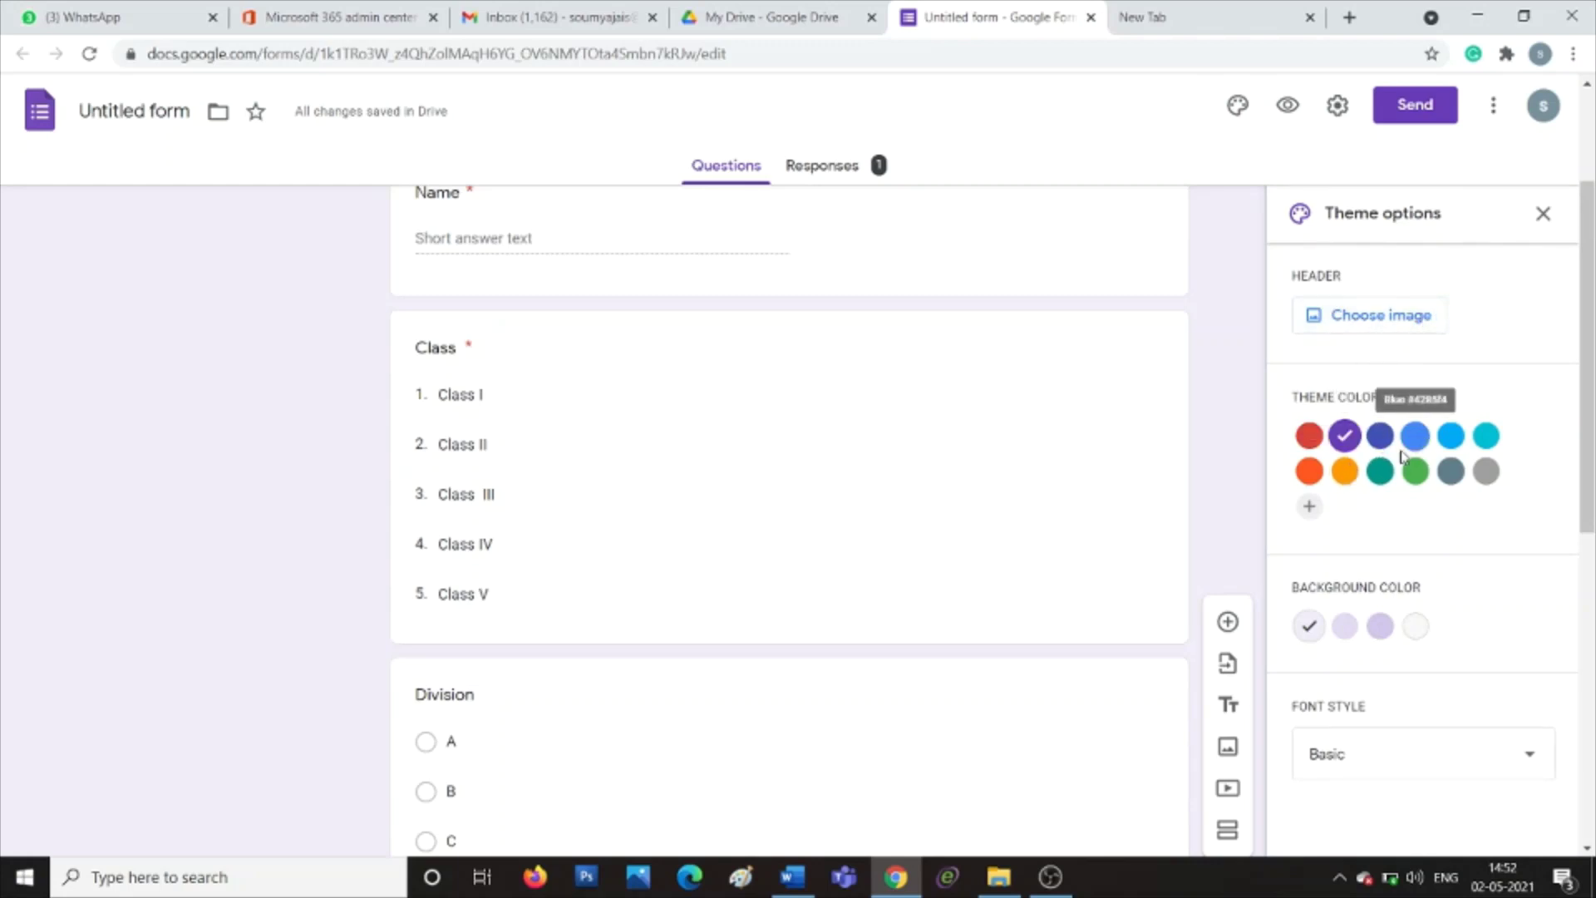
left_click(1316, 444)
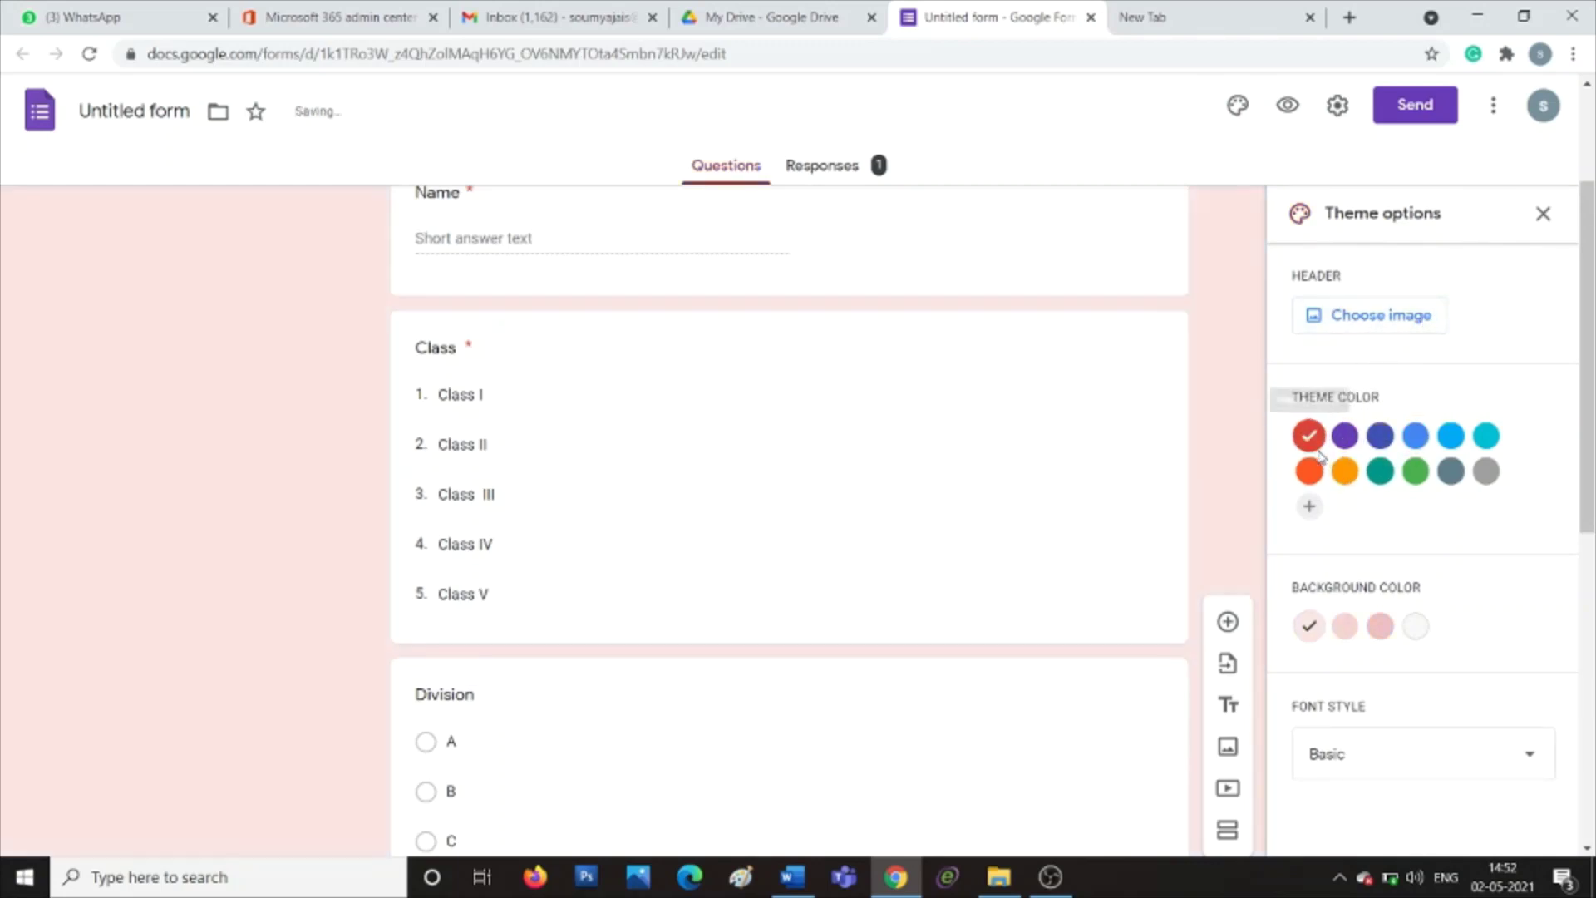
left_click(1416, 475)
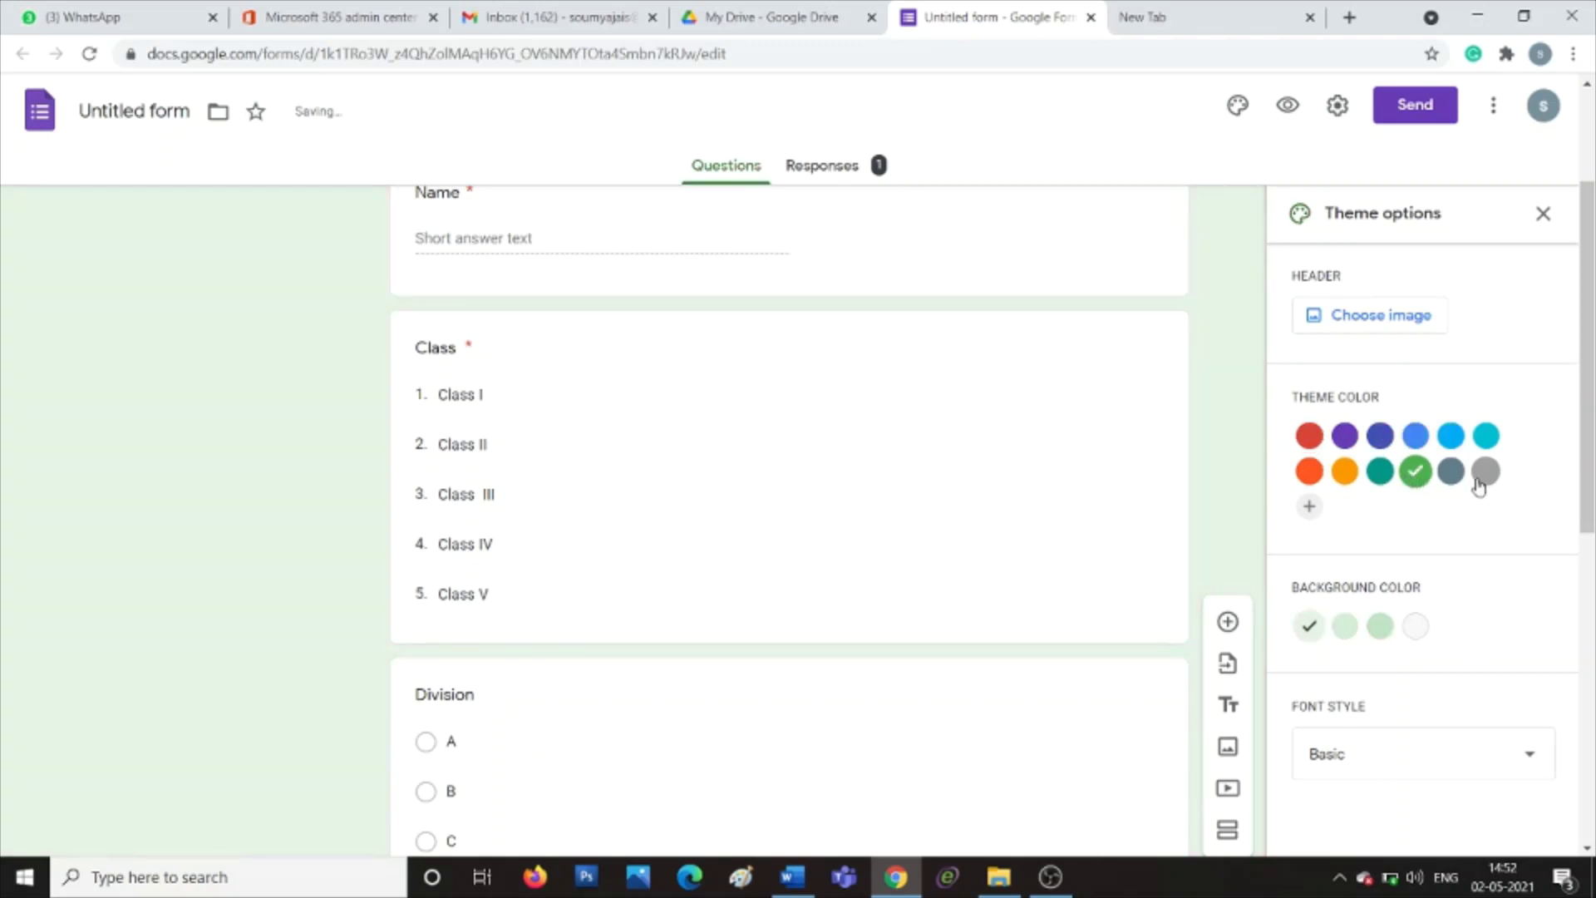
left_click(1380, 628)
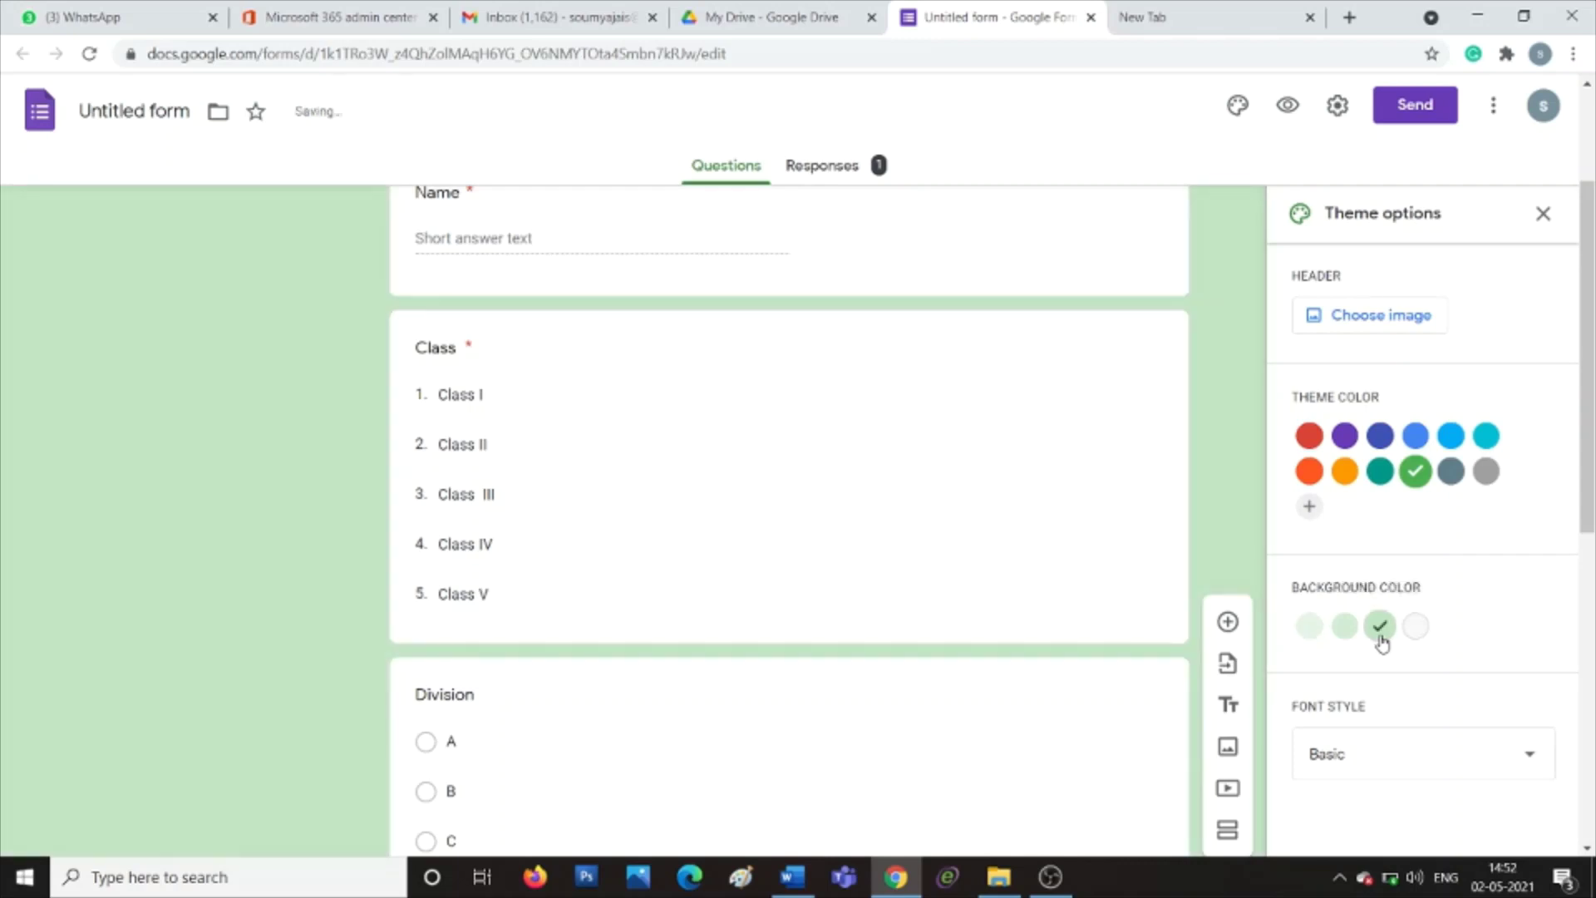
Step: Set the form's font style to Playful, check the questions and close the theme options
left_click(1381, 753)
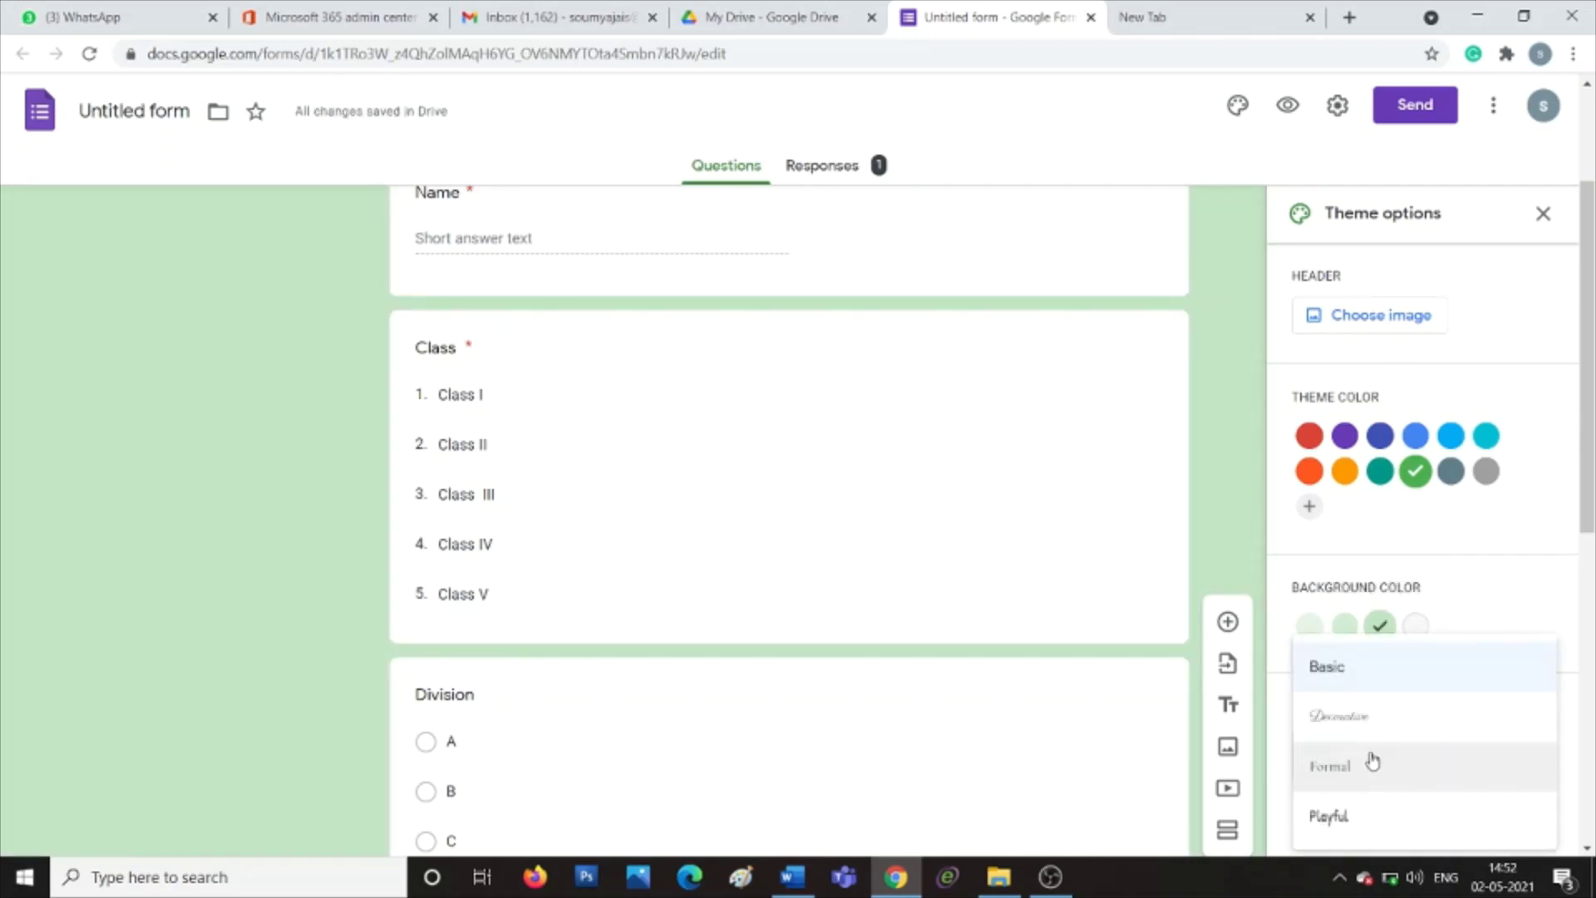
left_click(1338, 821)
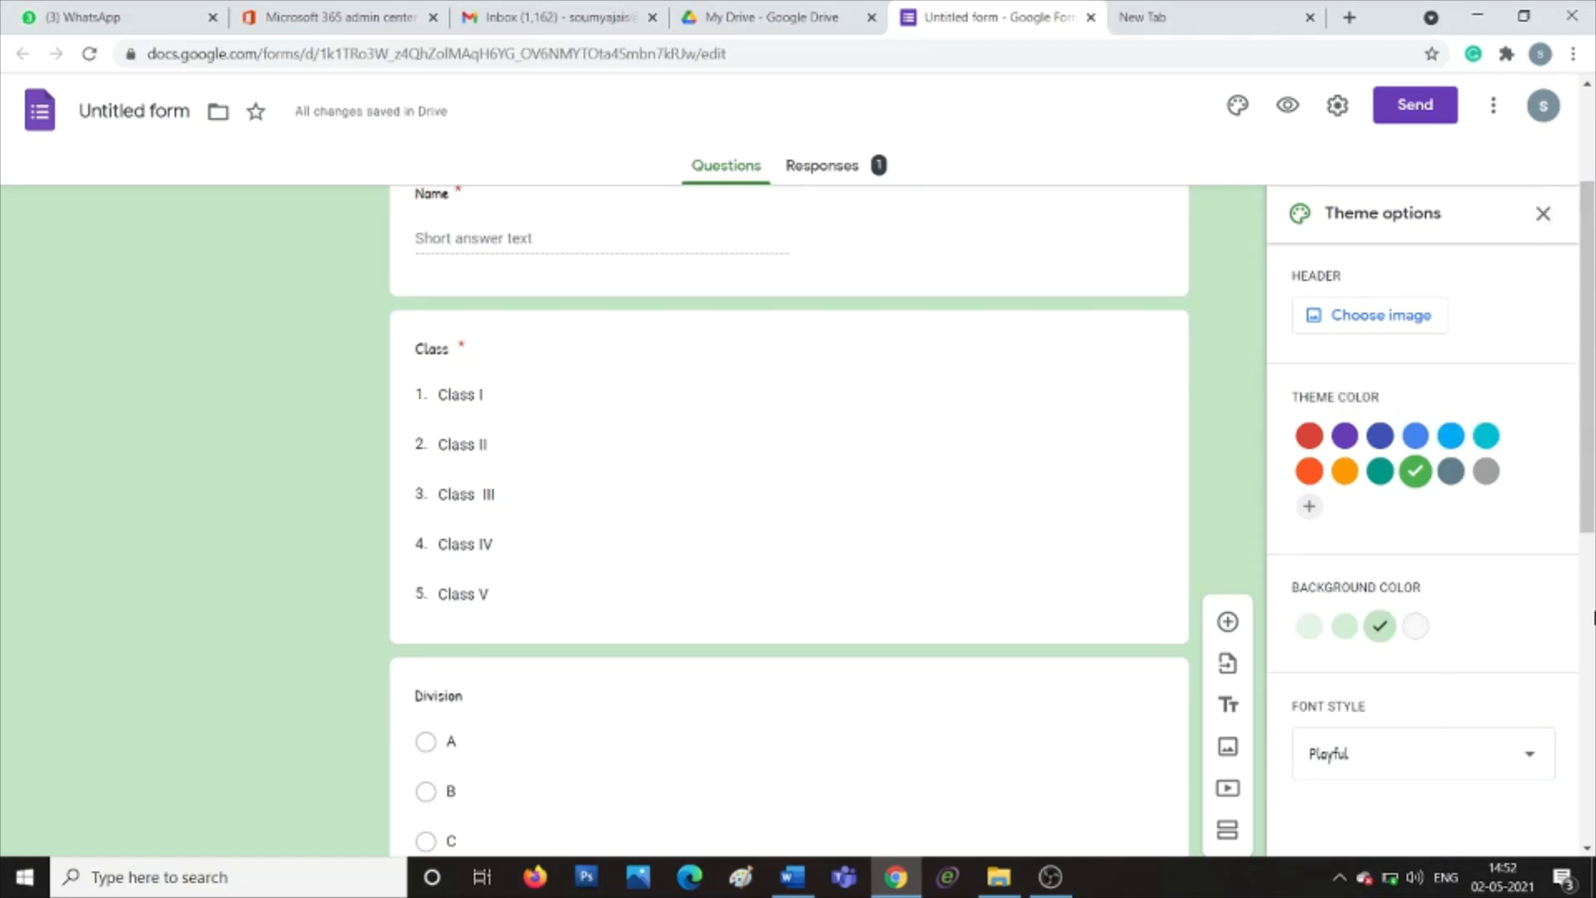
scroll(1590, 632, "down", 2)
scroll(1590, 632, "down", 6)
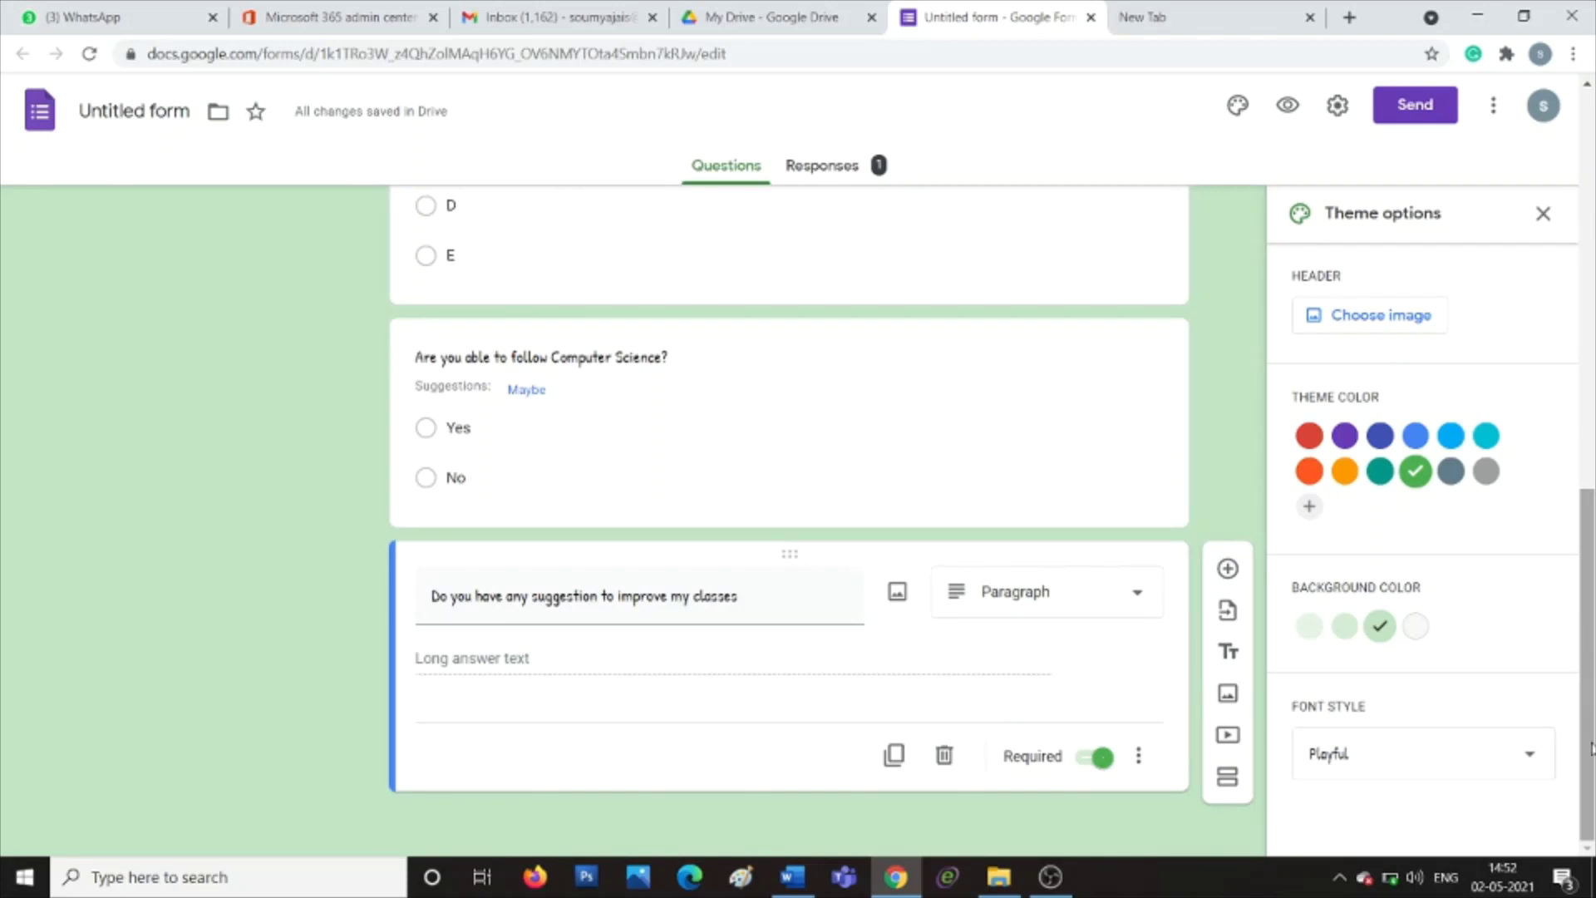
left_click(1543, 213)
Step: Rename the untitled form file as "Teacher Survey Form", matching the form's title
scroll(1589, 207, "up", 8)
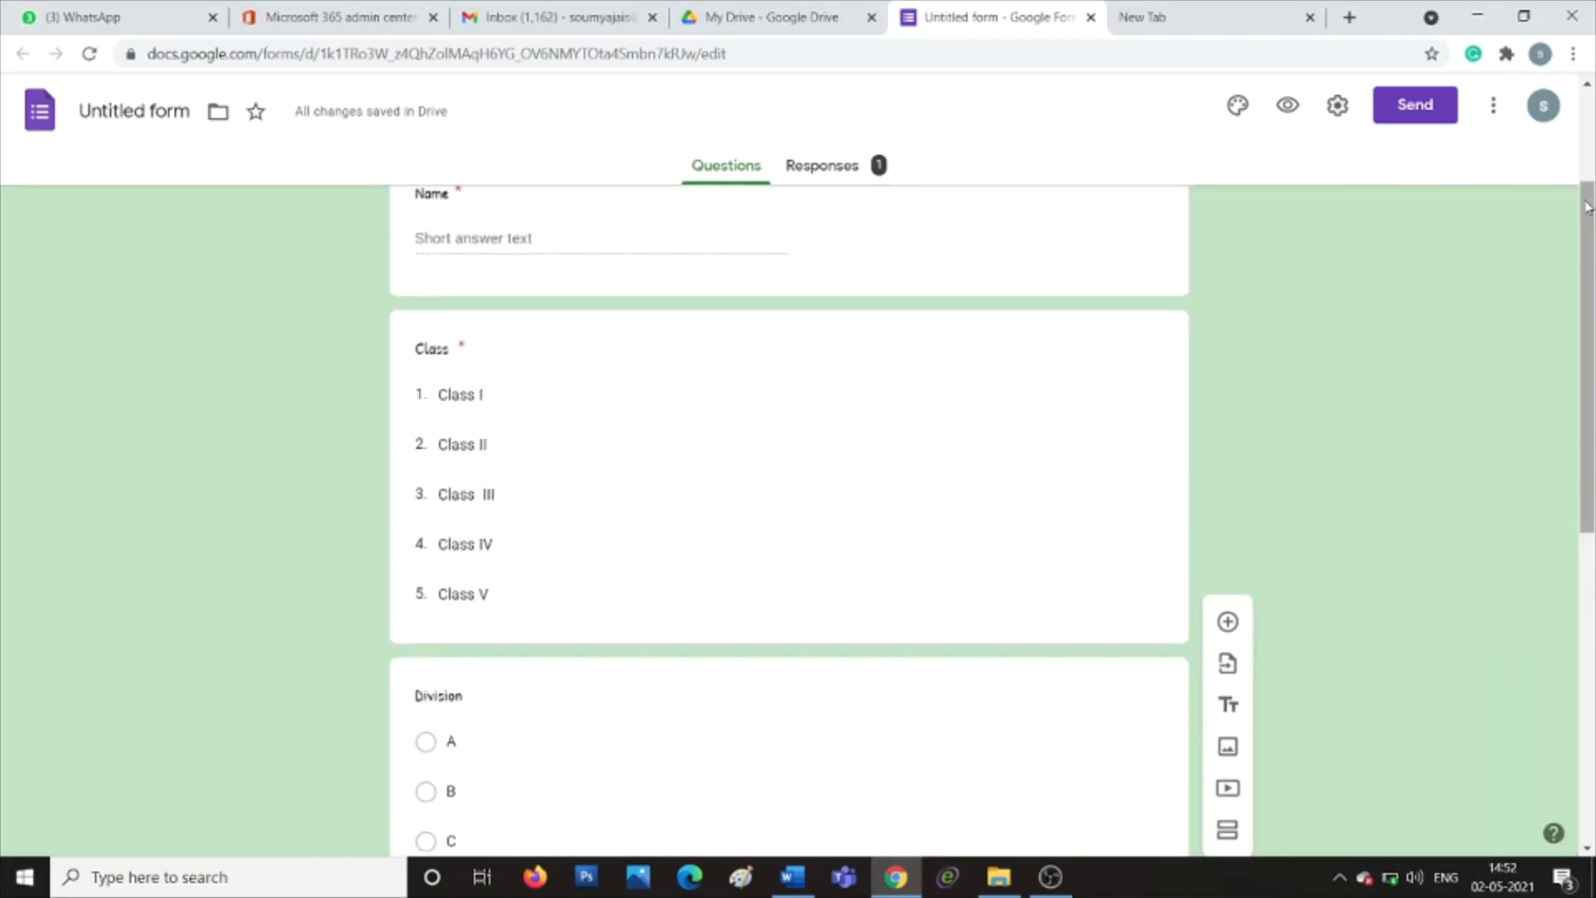
scroll(1590, 167, "up", 3)
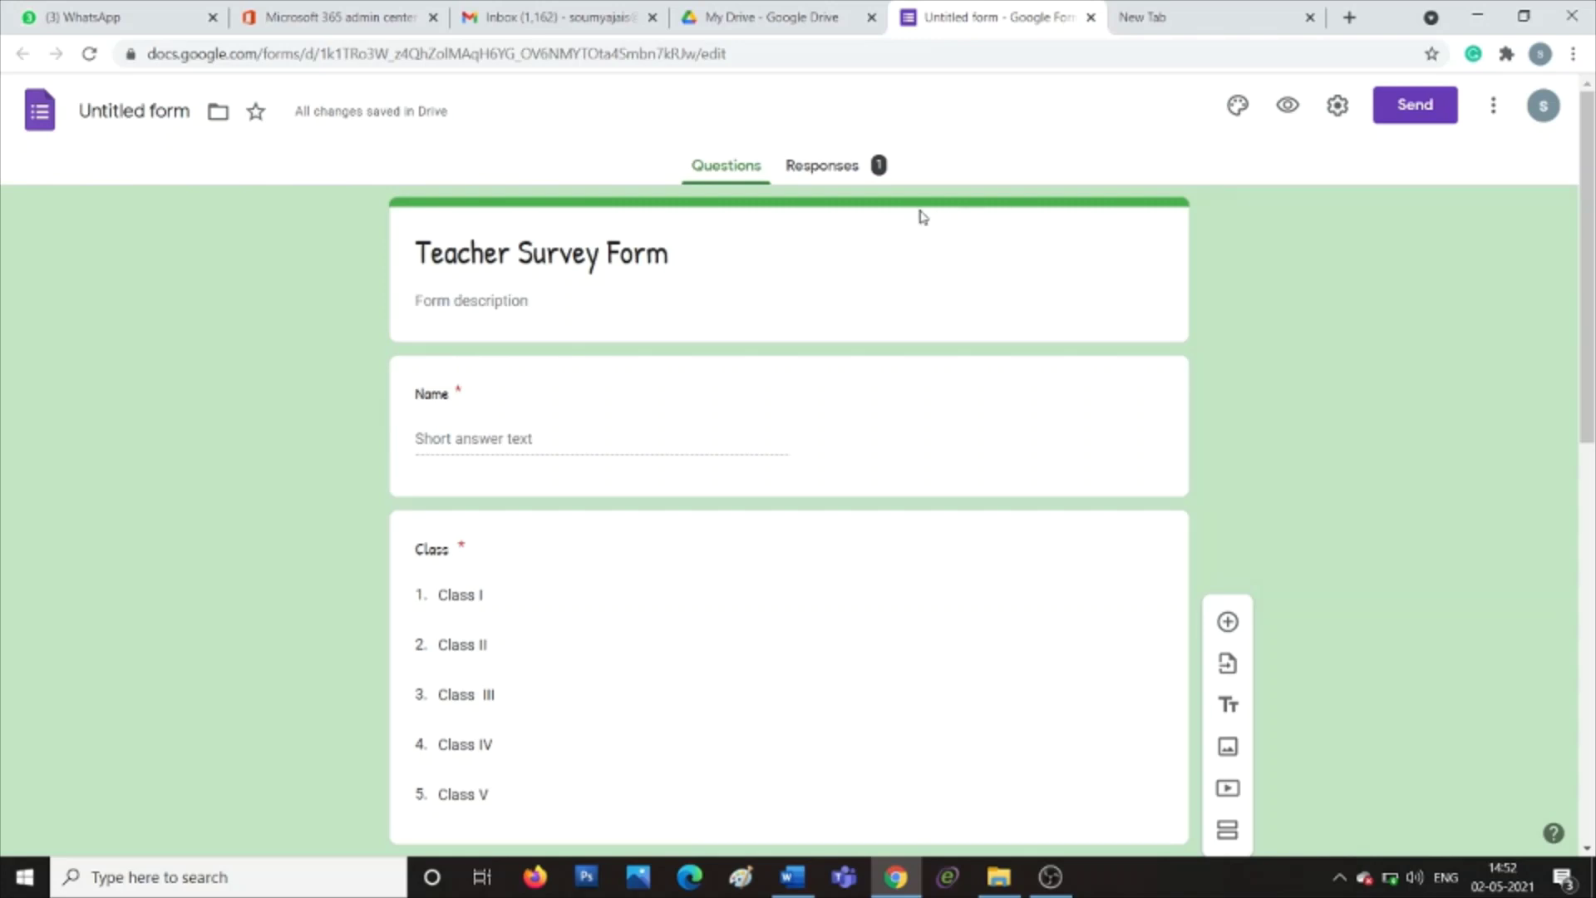
left_click(155, 104)
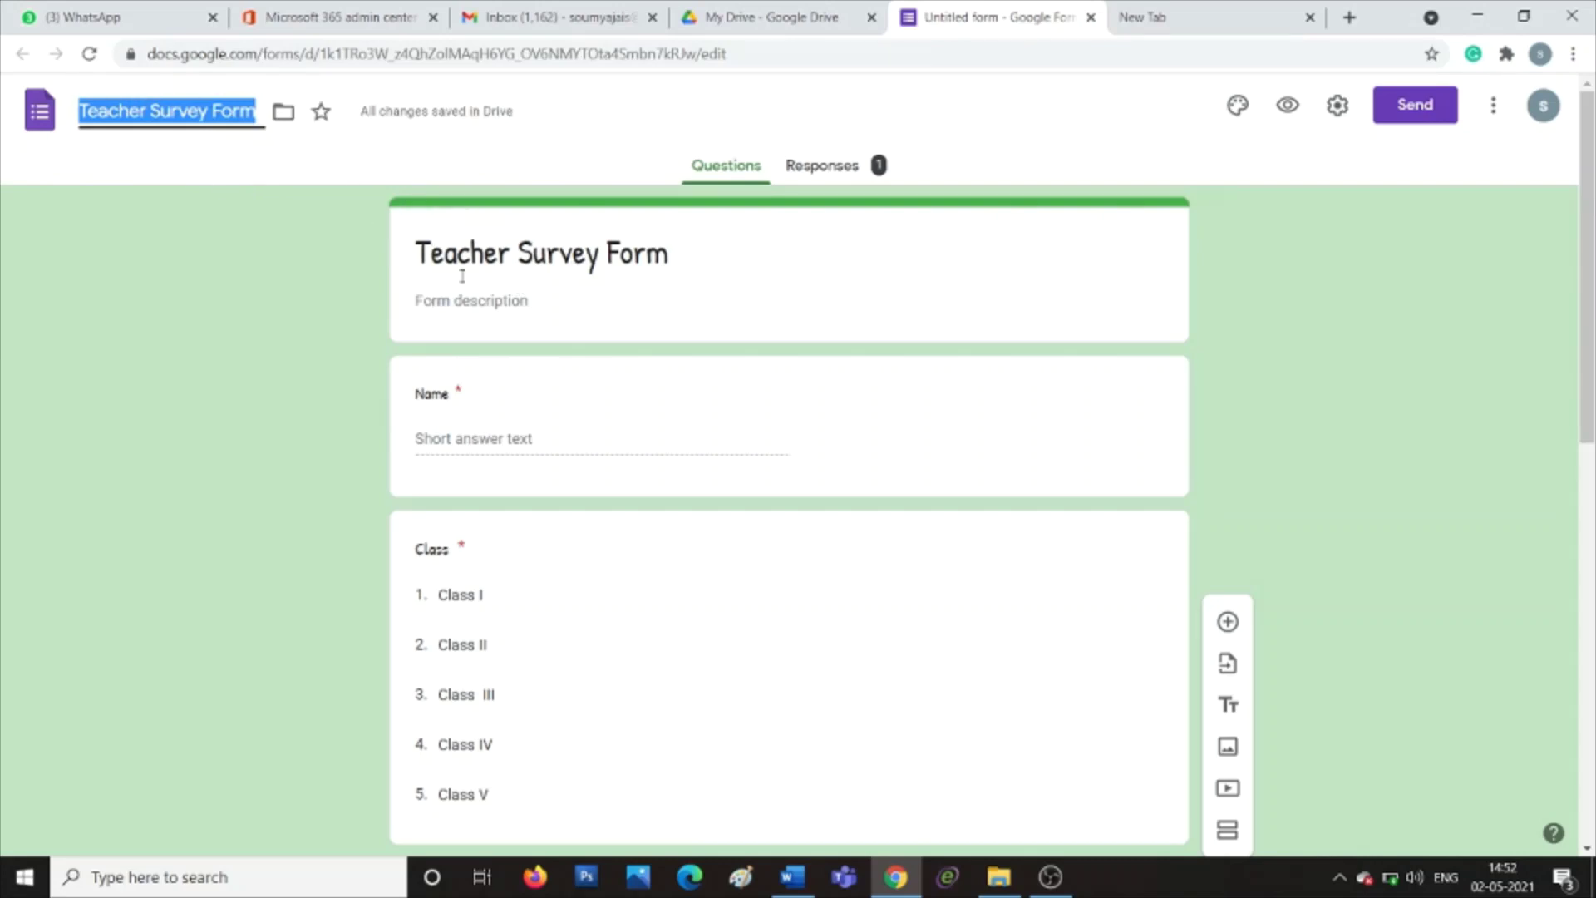
Step: Generate a pre-filled link for the Teacher Survey Form with all answers left blank and copy it
left_click(286, 288)
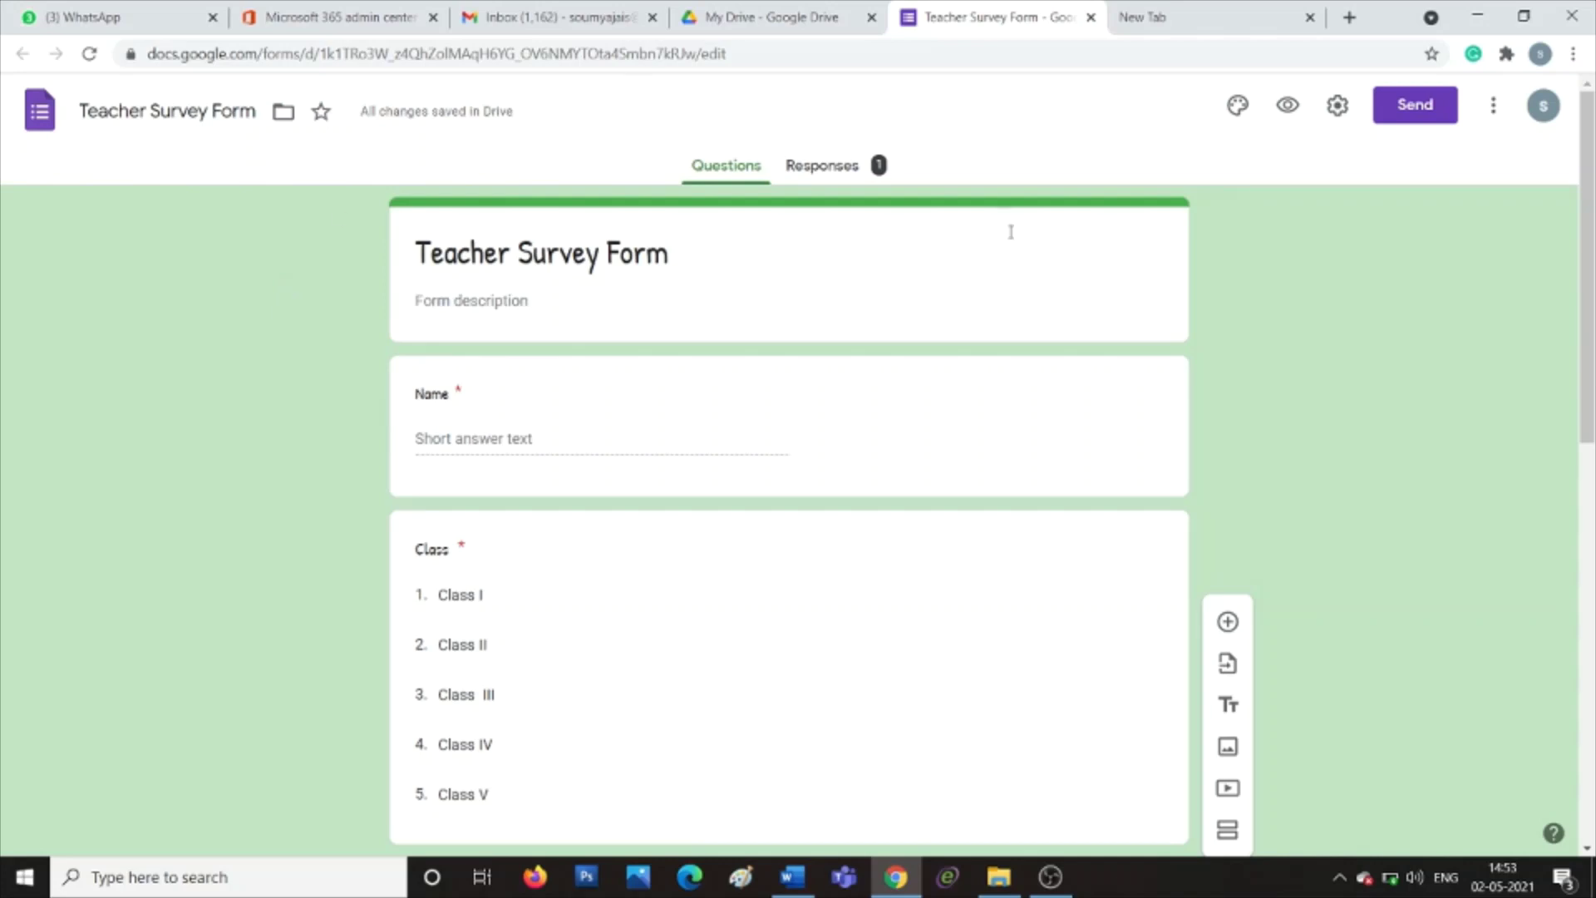
left_click(1495, 103)
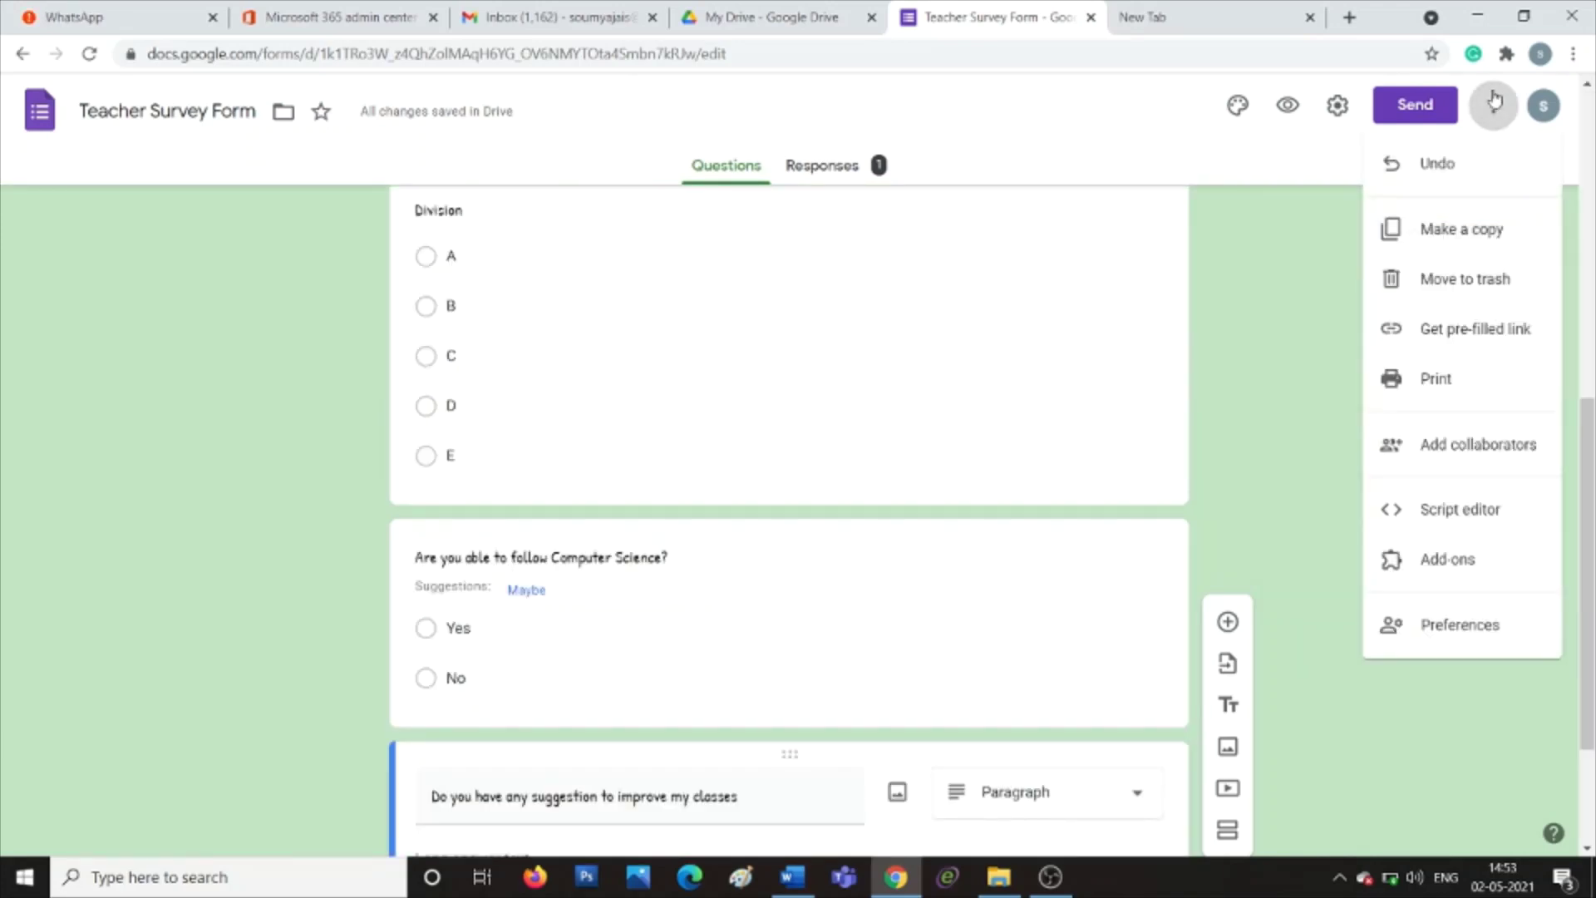
left_click(1465, 332)
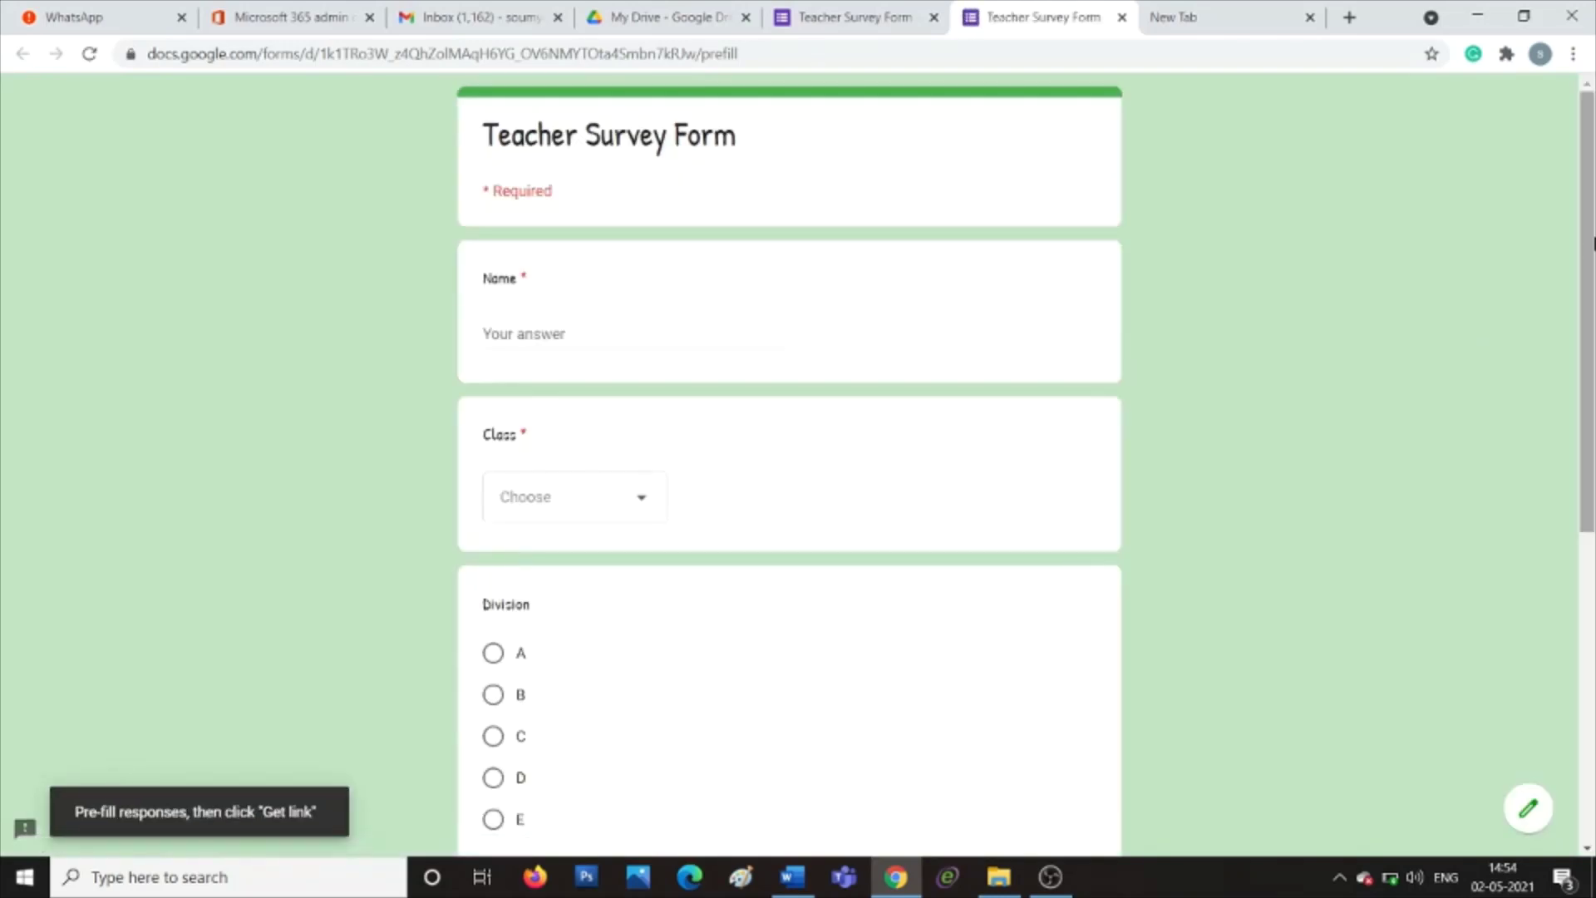
left_click_drag(1592, 340, 1588, 678)
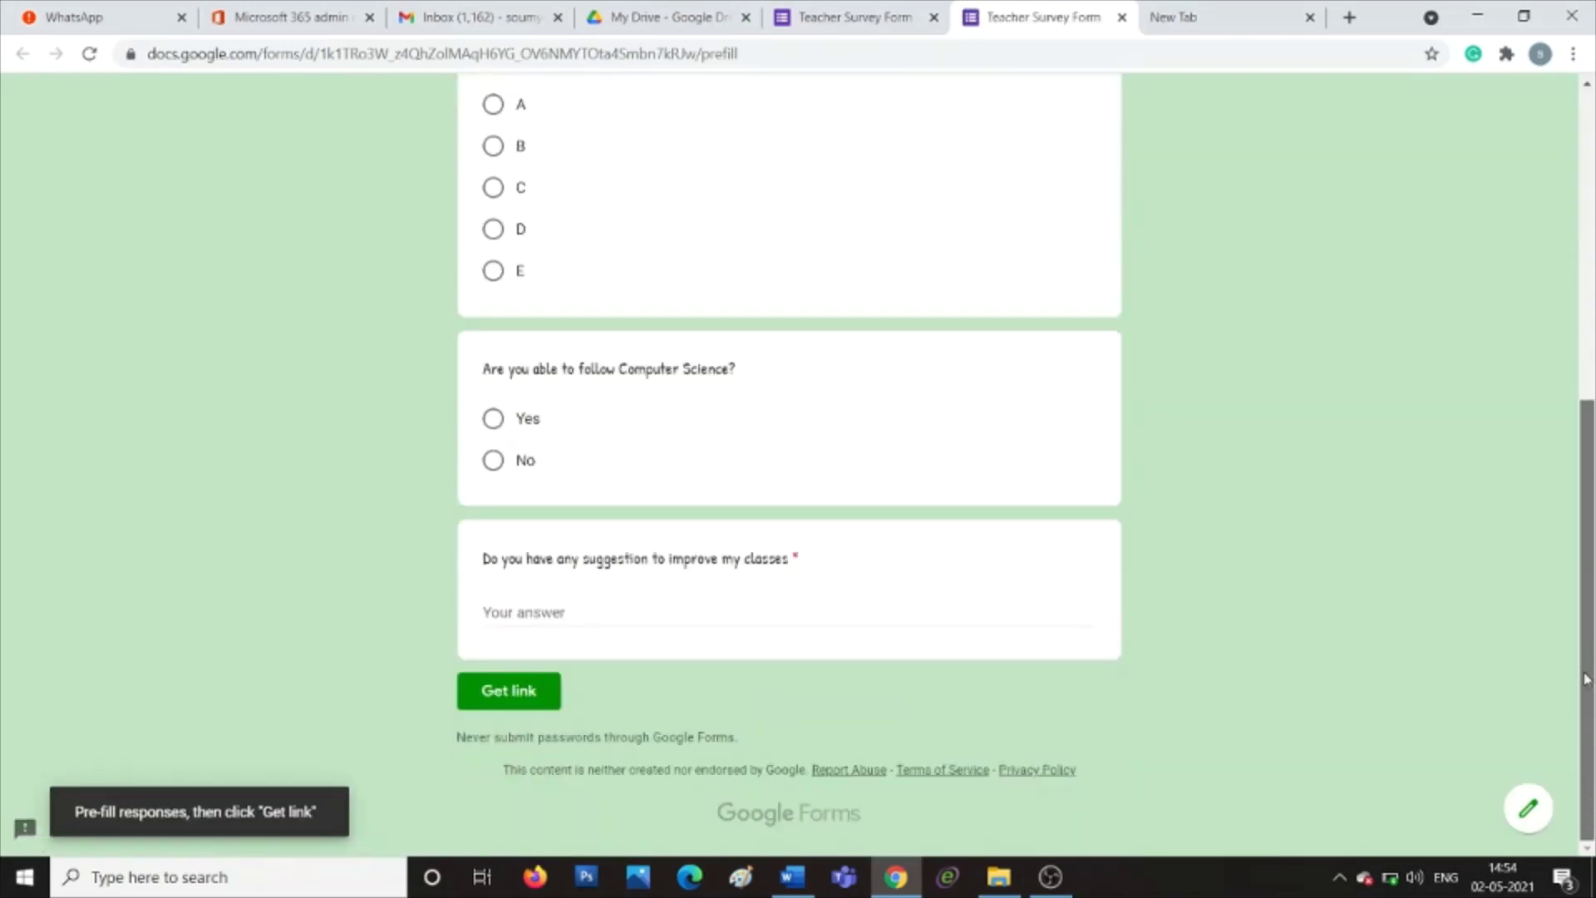
left_click(491, 697)
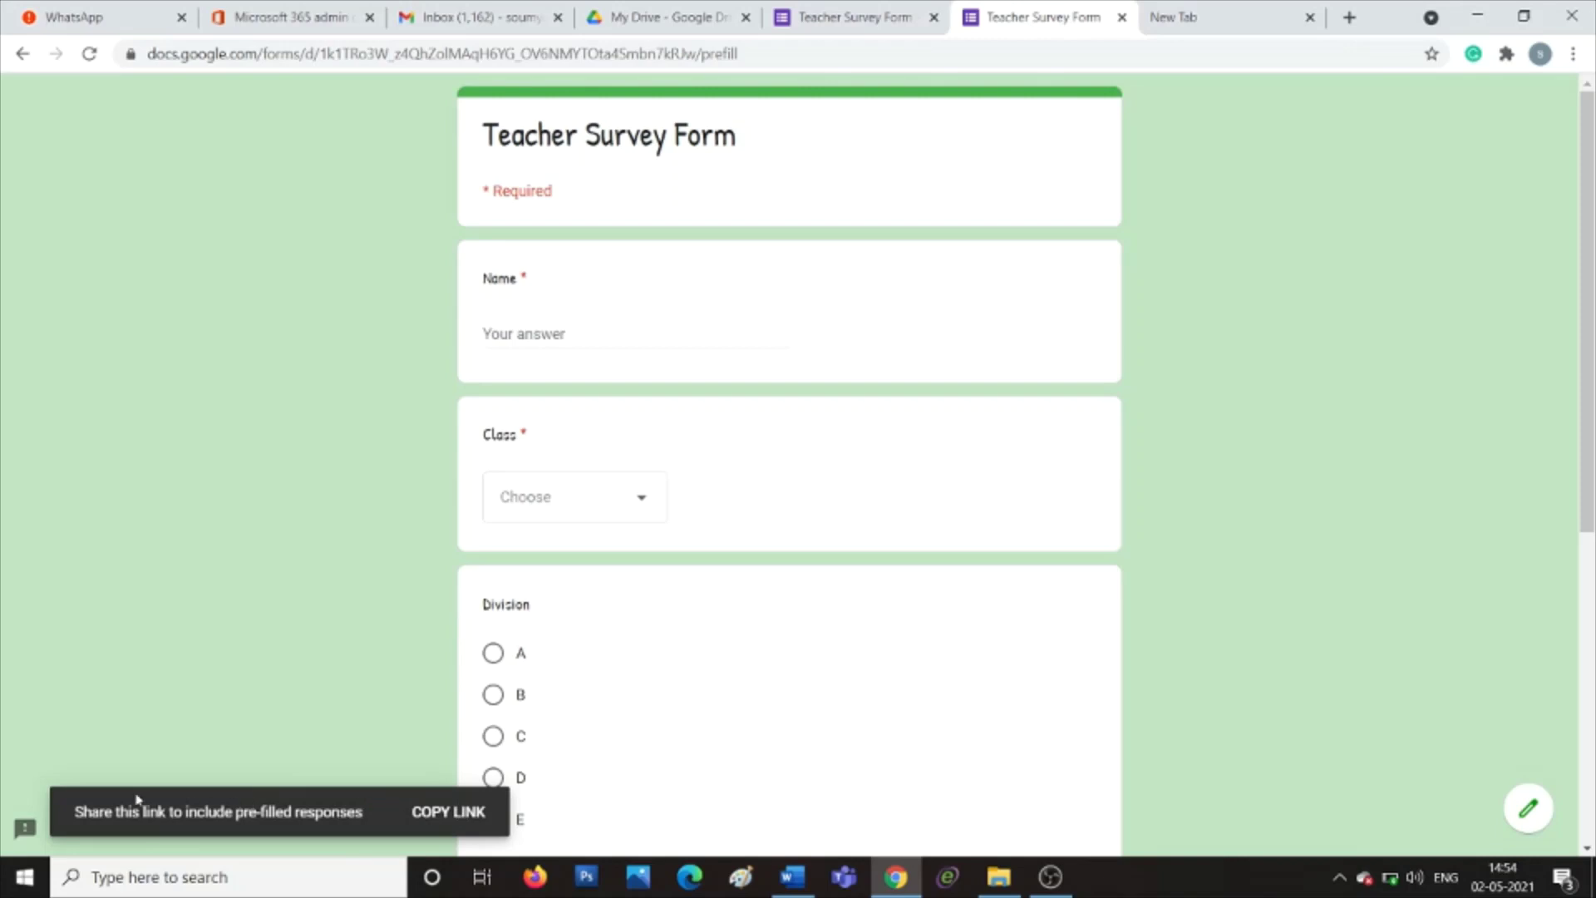
left_click(449, 814)
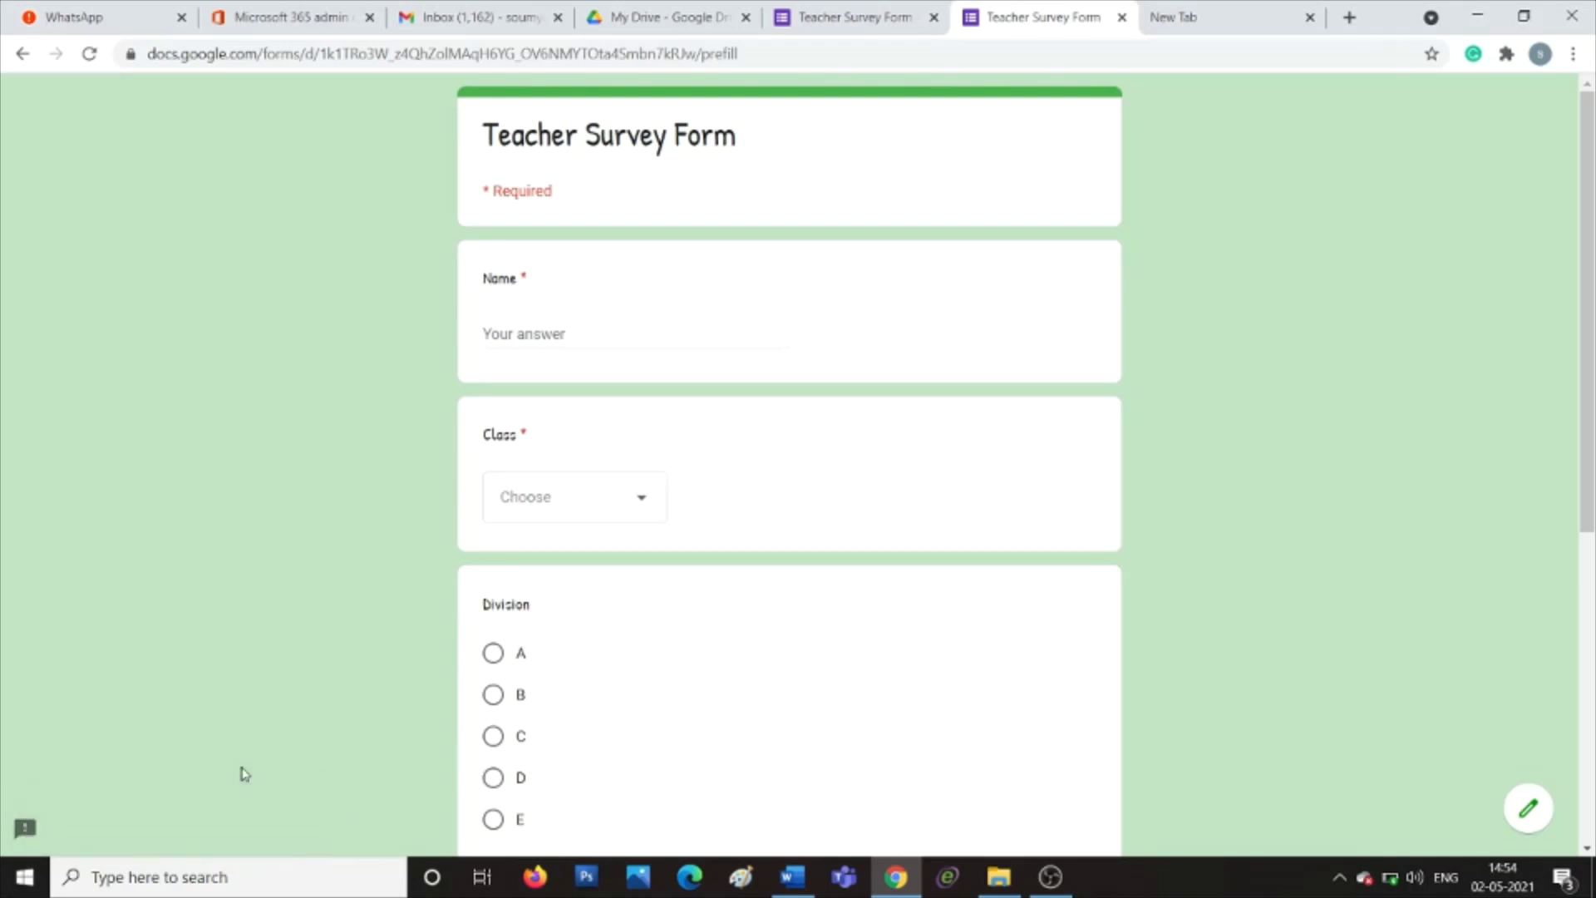
Step: Switch to WhatsApp Web and send the copied form link in the open contact's chat
left_click(92, 11)
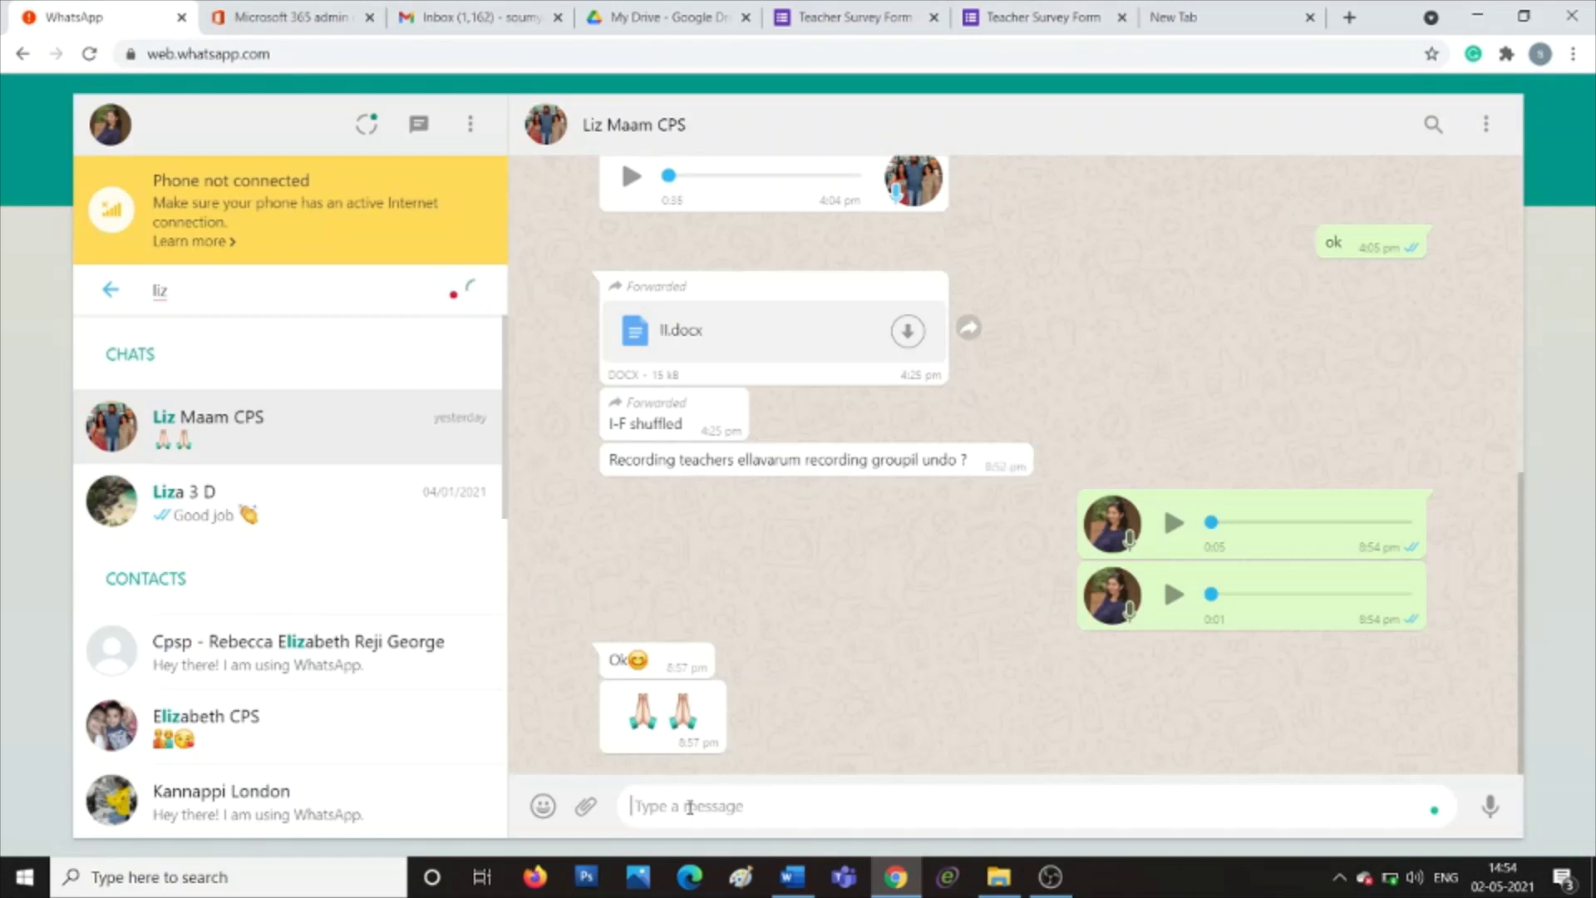
key("ctrl+v")
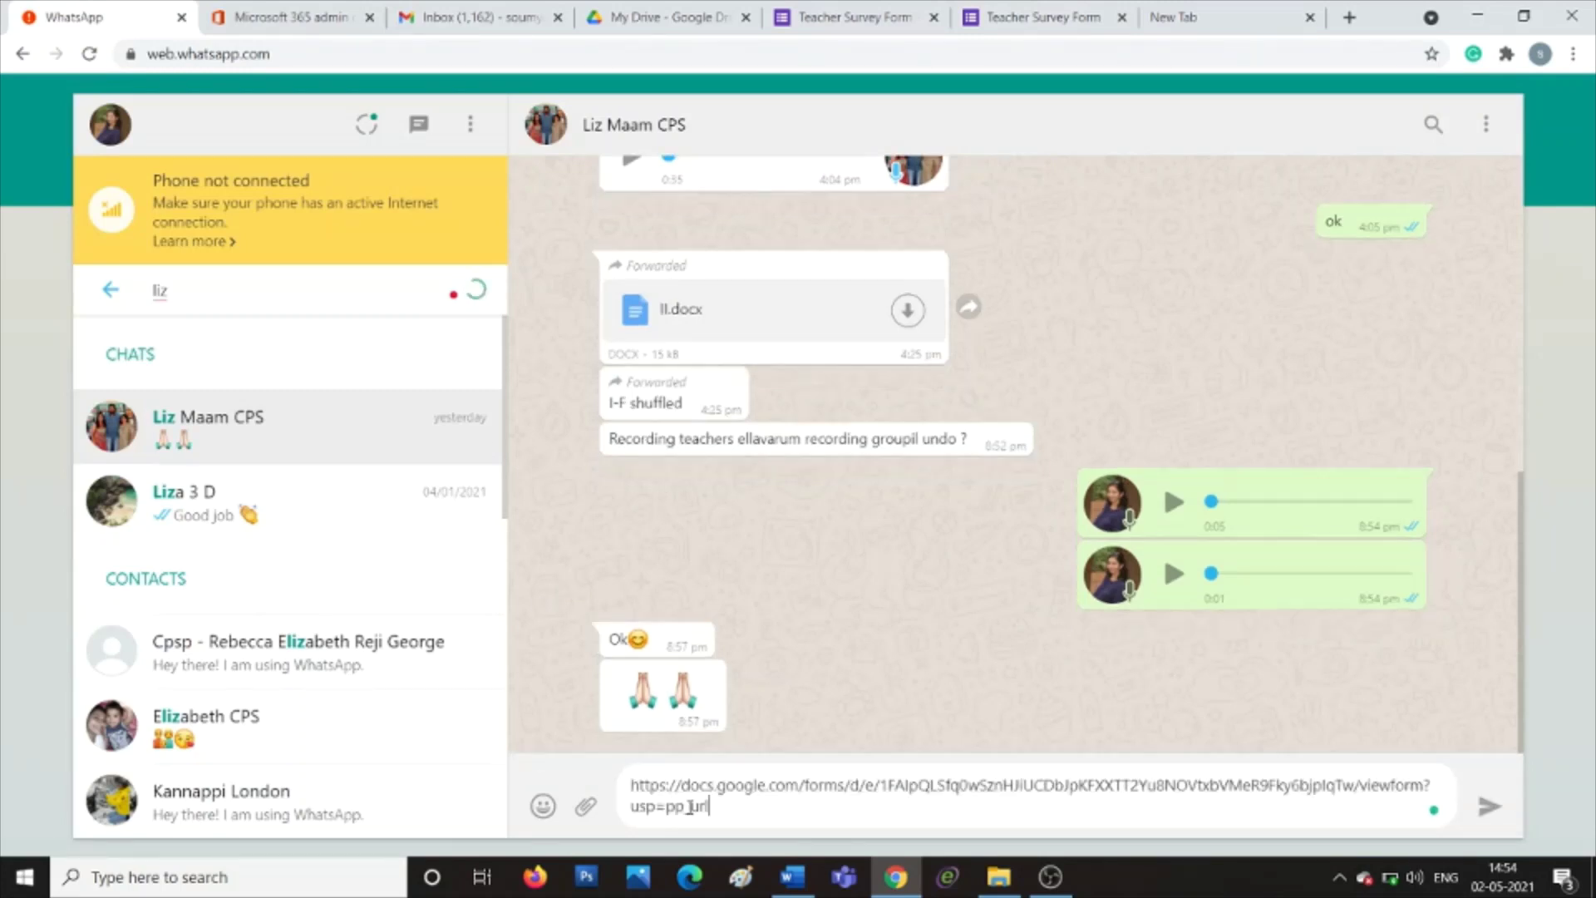
key("Return")
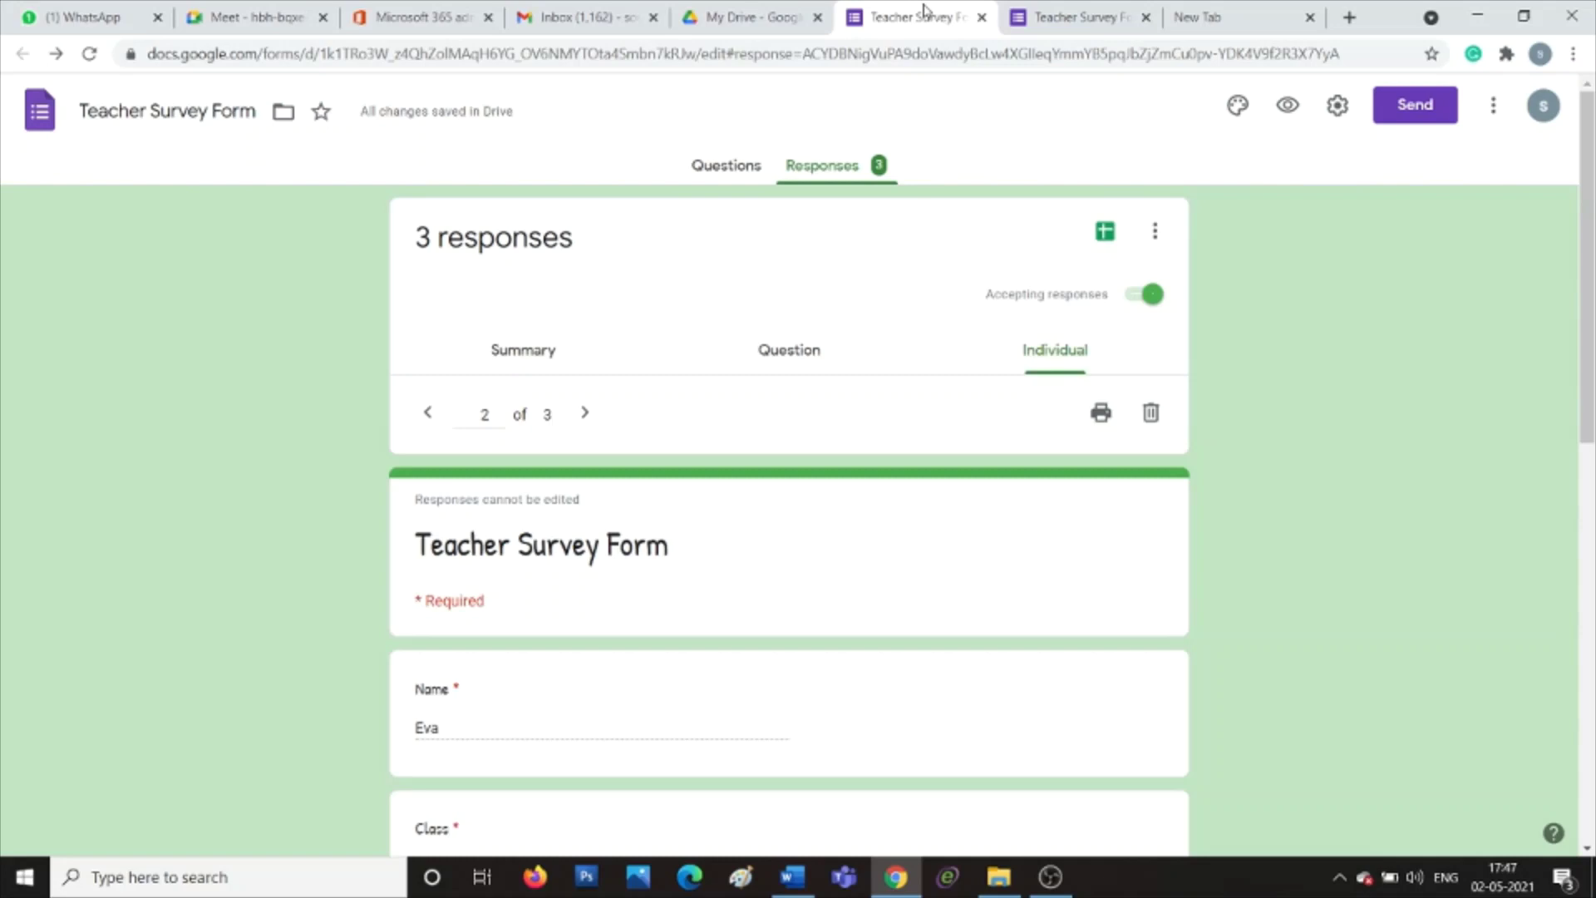
Step: Review the summary of the form's responses, examining the submitted names and the Class pie chart
left_click(712, 172)
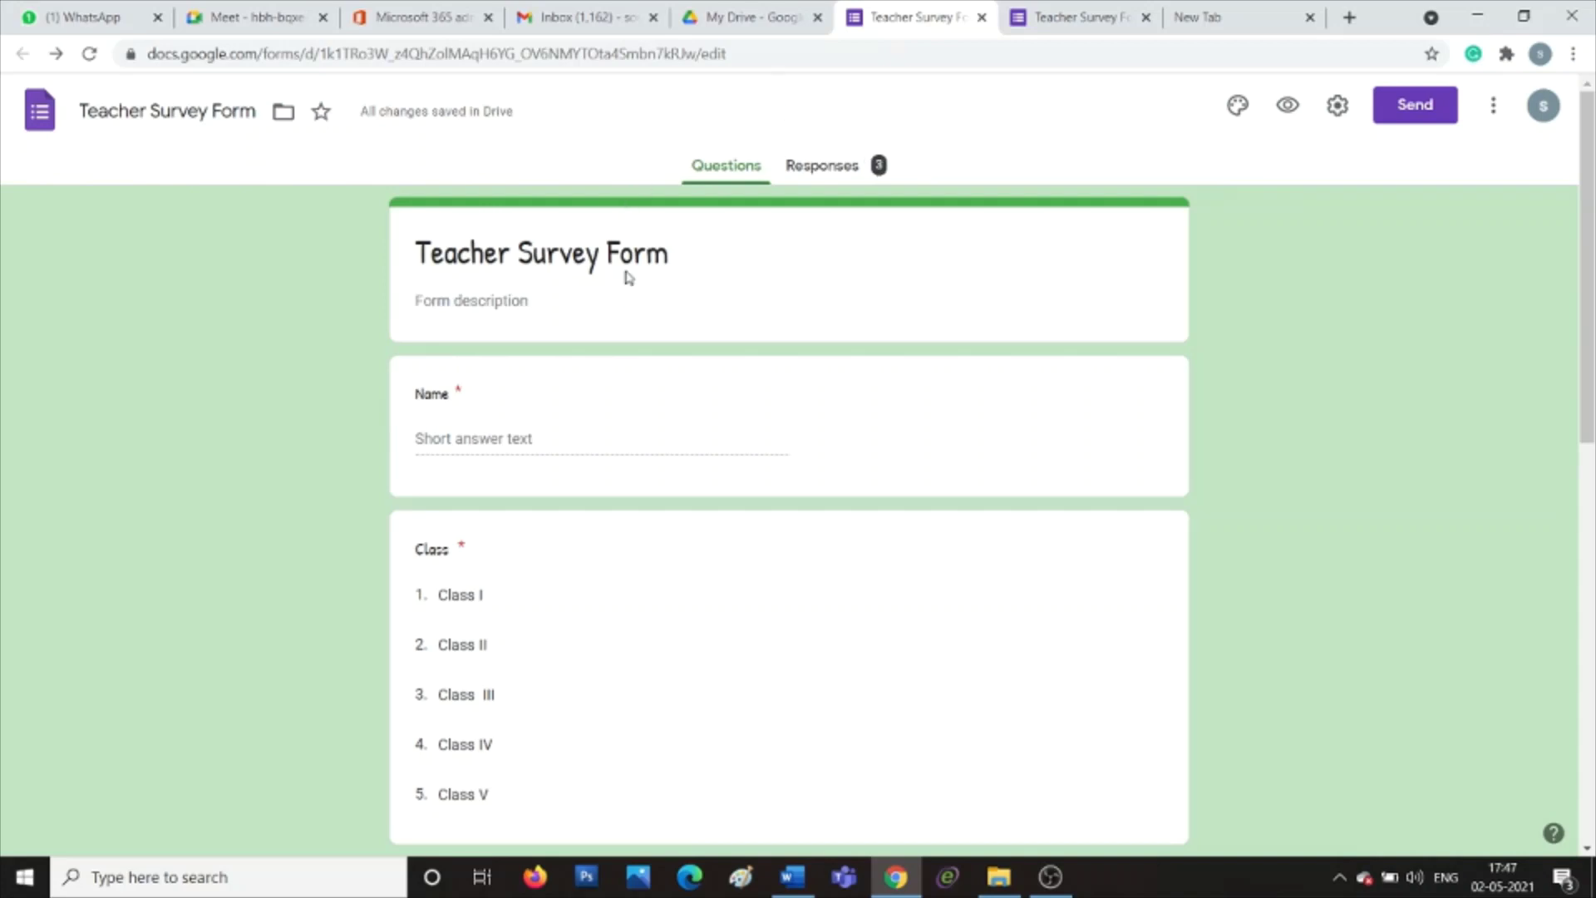
left_click(822, 171)
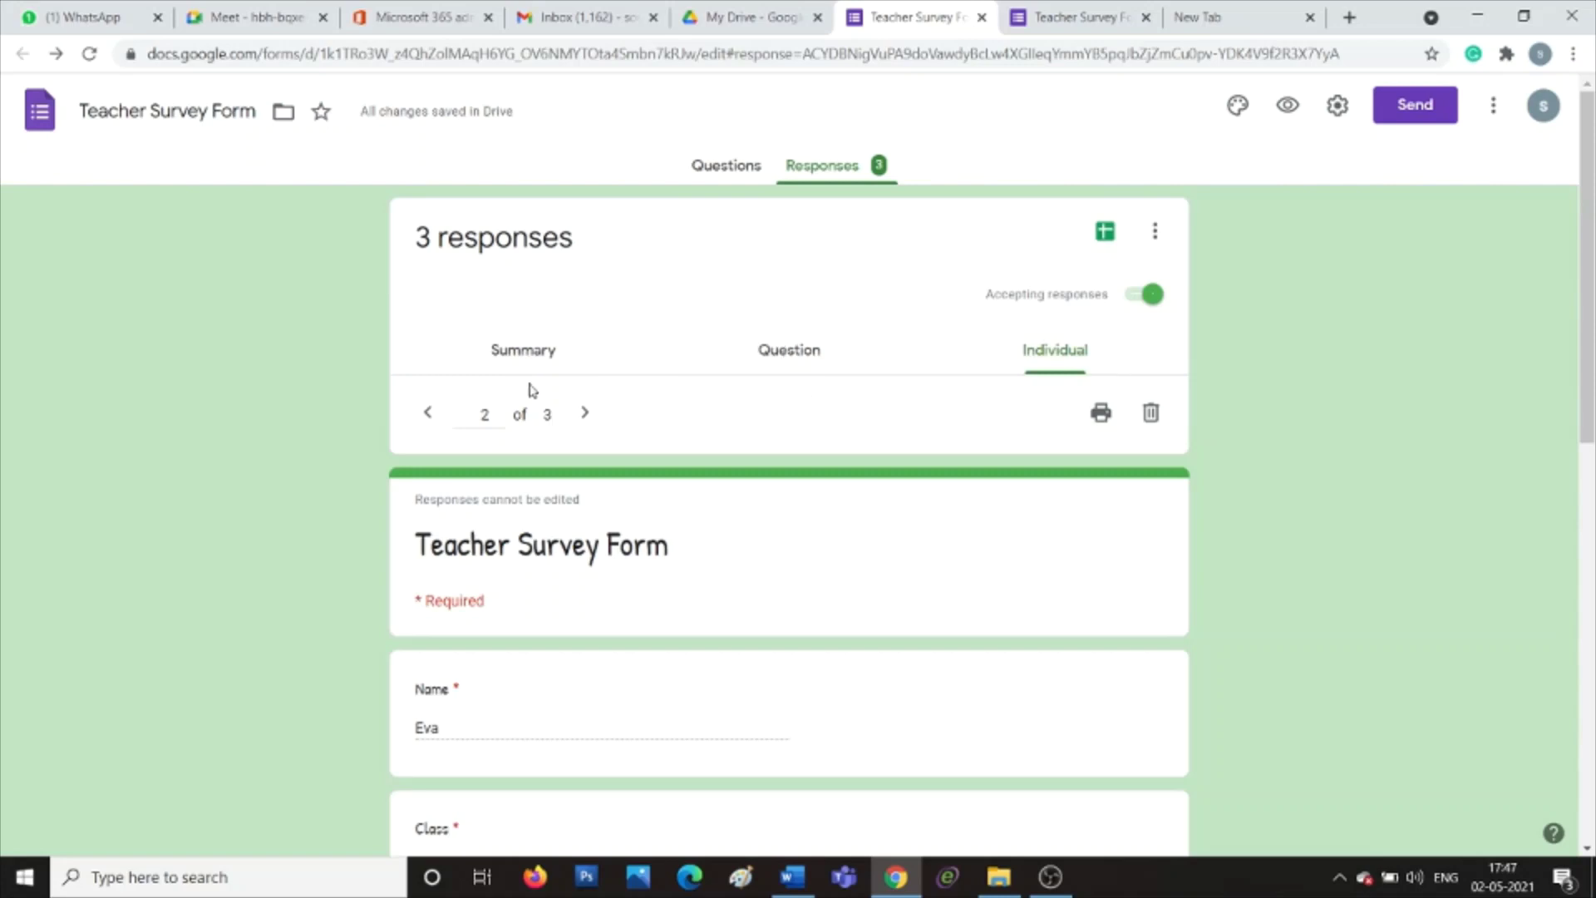
left_click(537, 350)
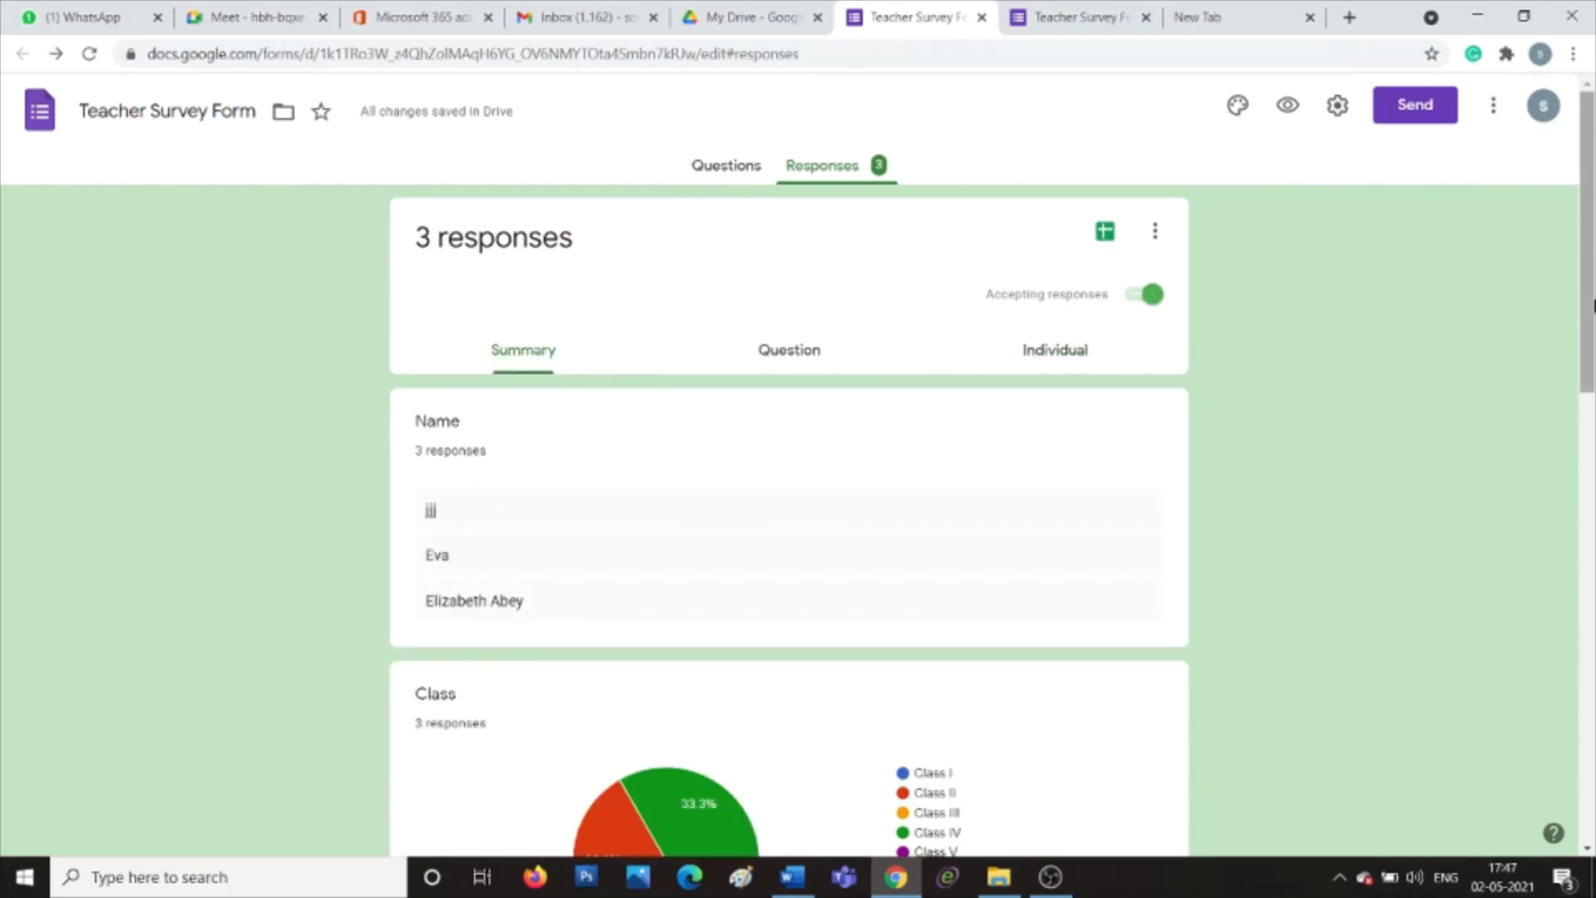
left_click_drag(1593, 225, 1593, 336)
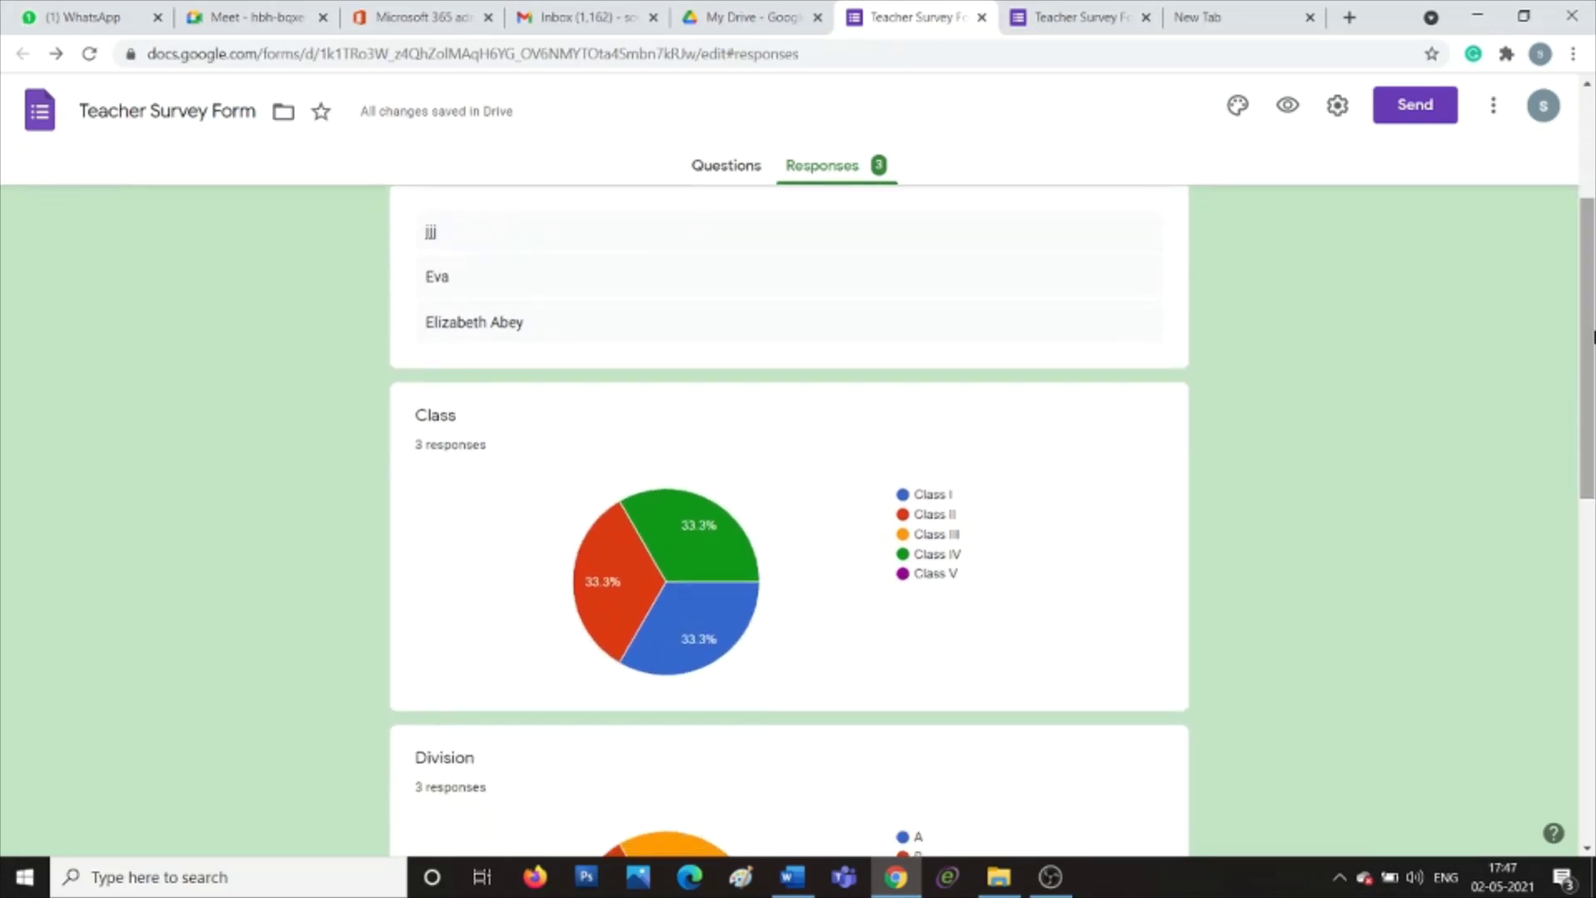
mouse_move(705, 544)
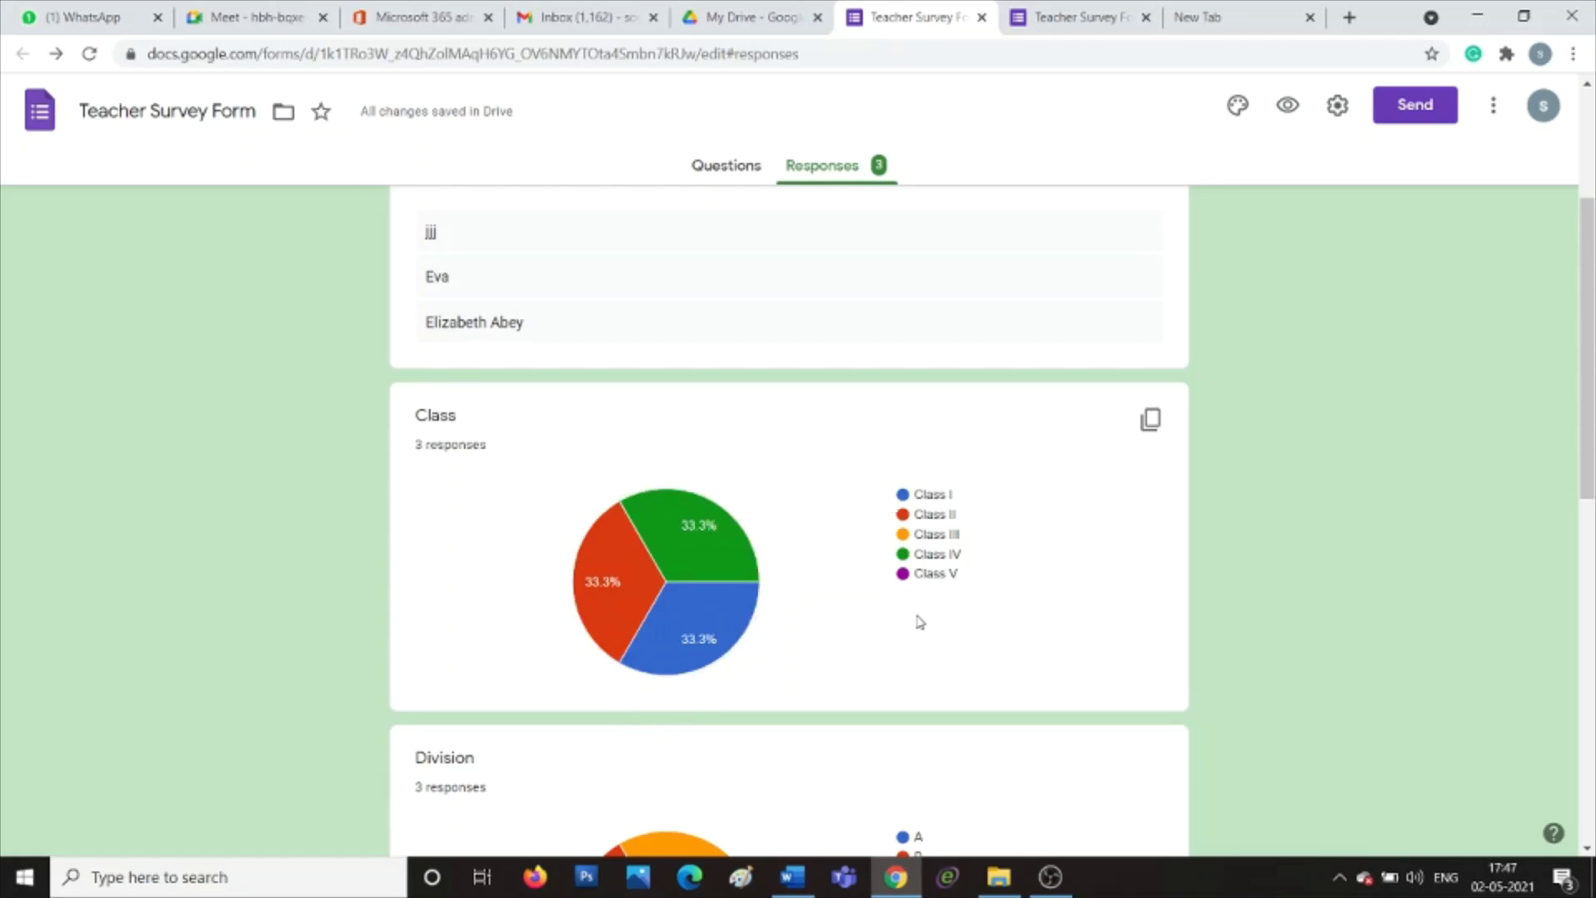
mouse_move(624, 545)
left_click_drag(1591, 425, 1548, 300)
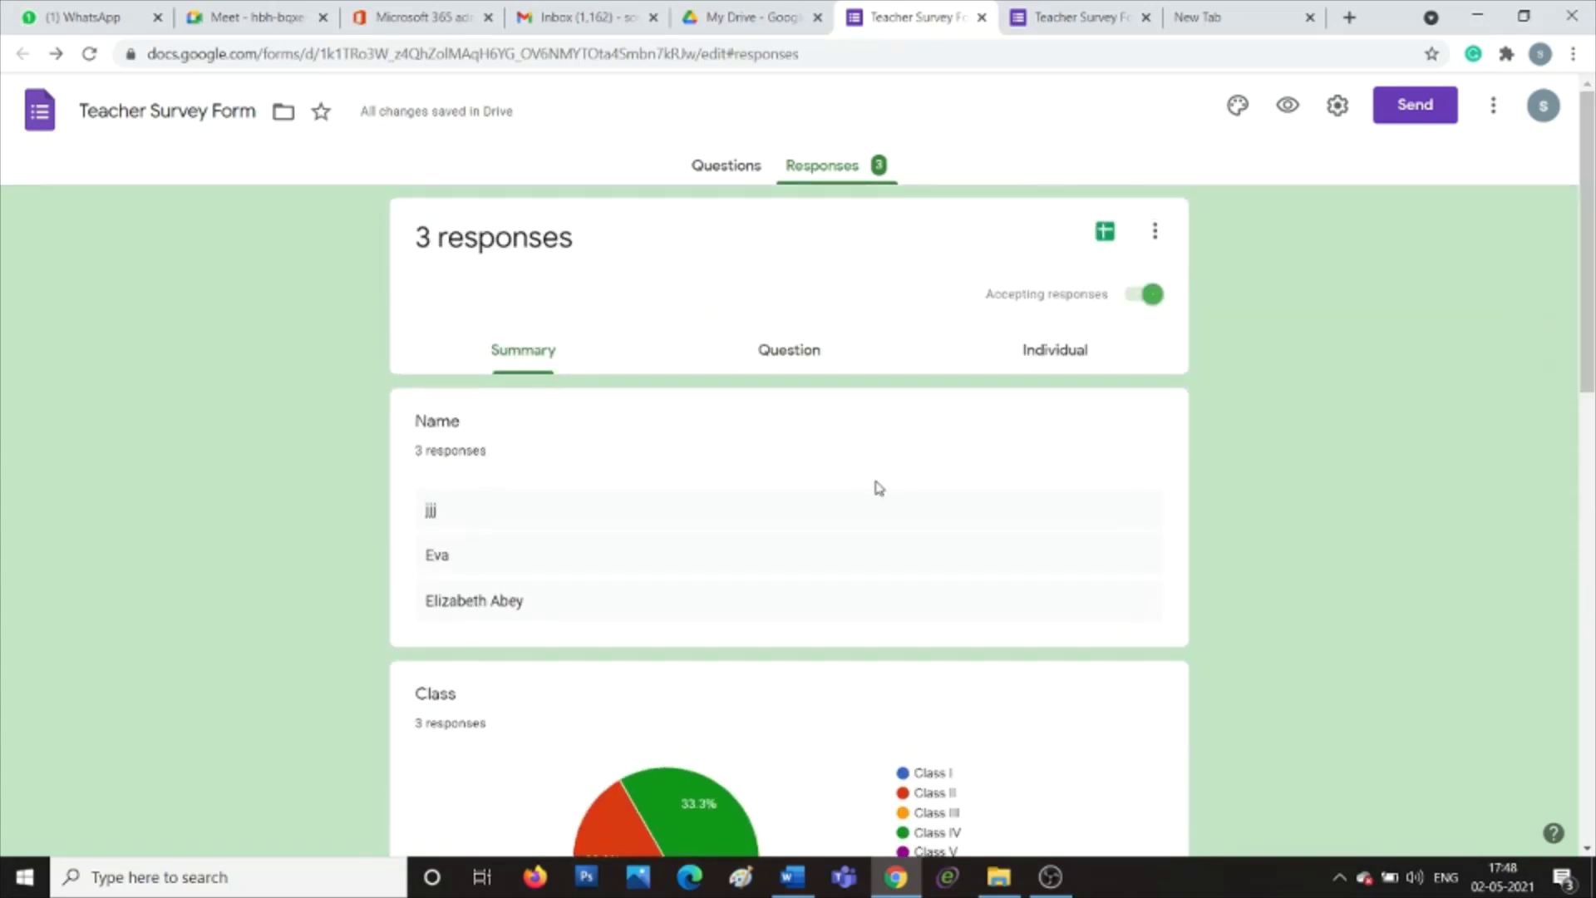
Step: Review the responses by question, examining the answers to Name and Class
left_click(799, 366)
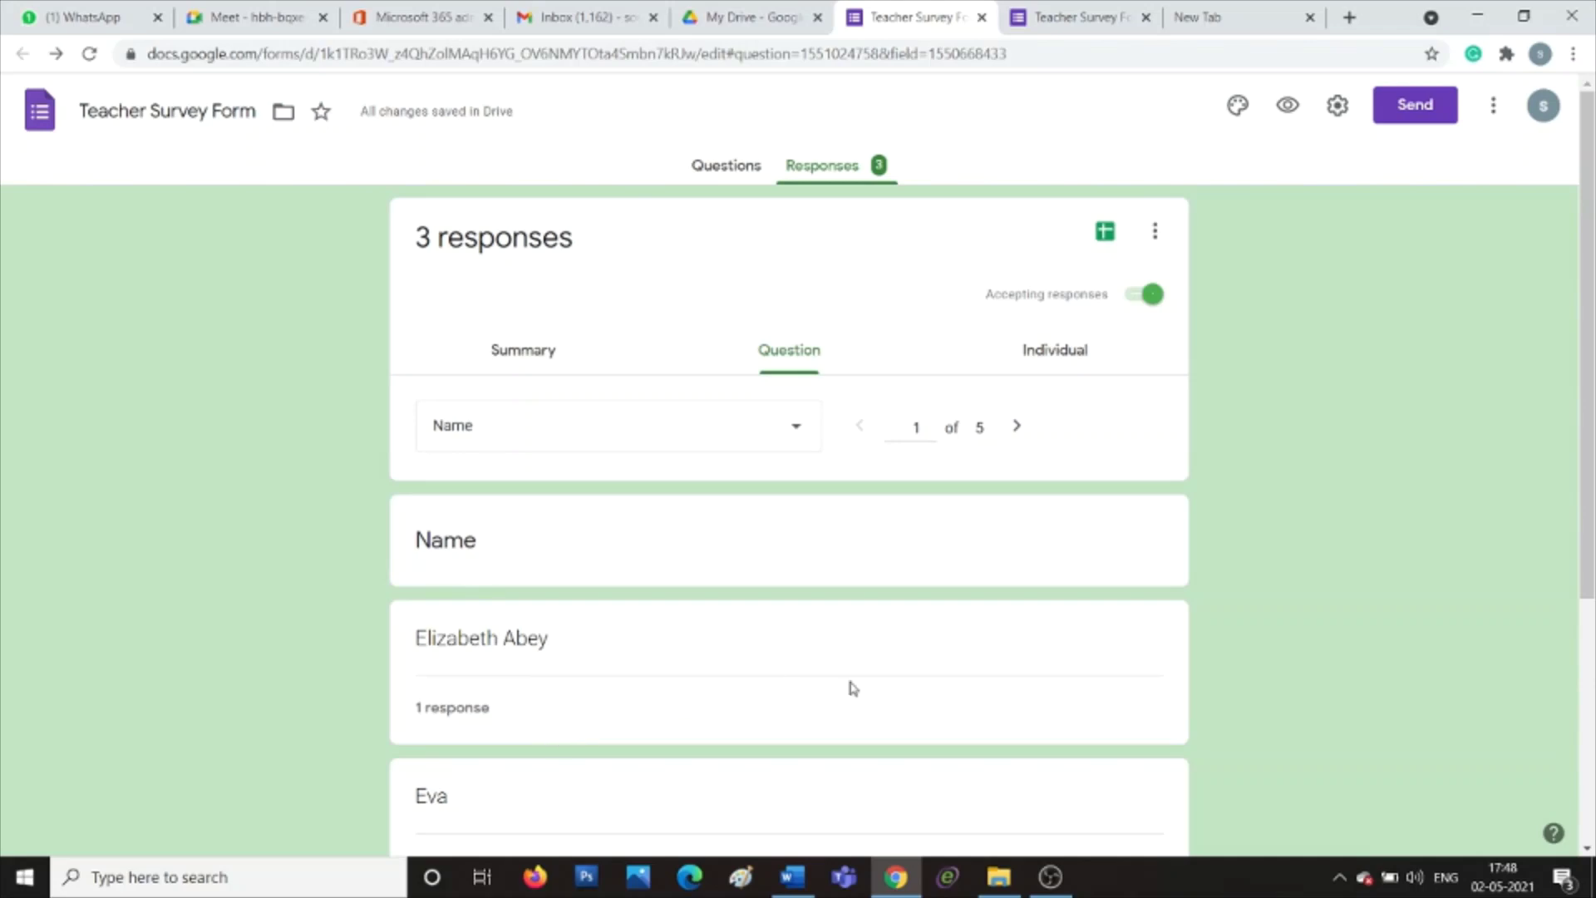
left_click_drag(1589, 497, 1592, 740)
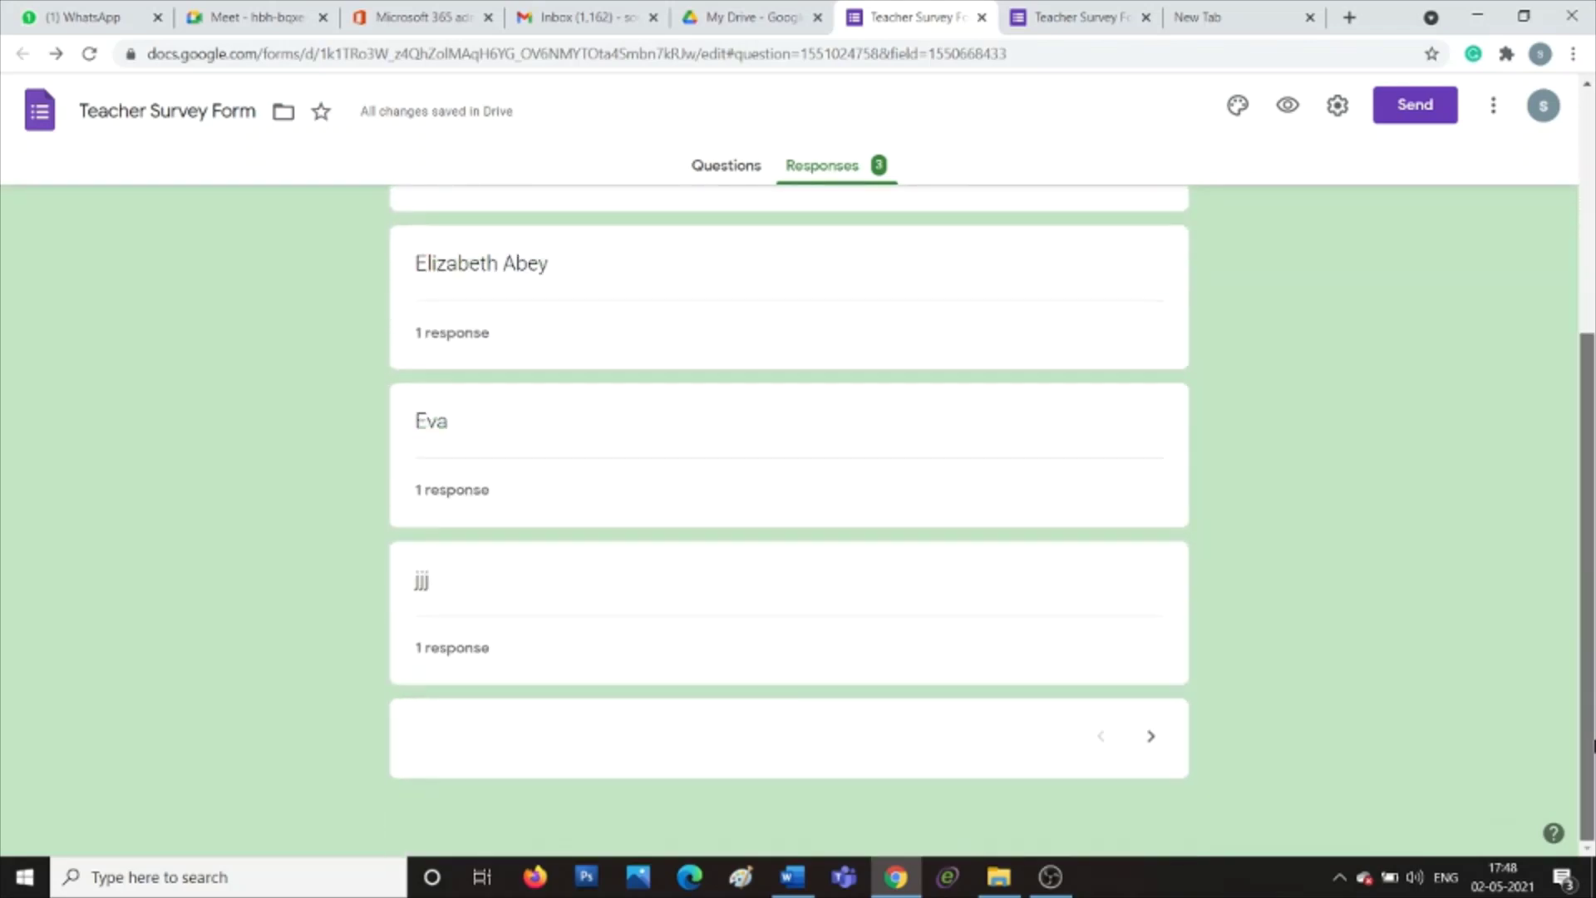
left_click(1154, 737)
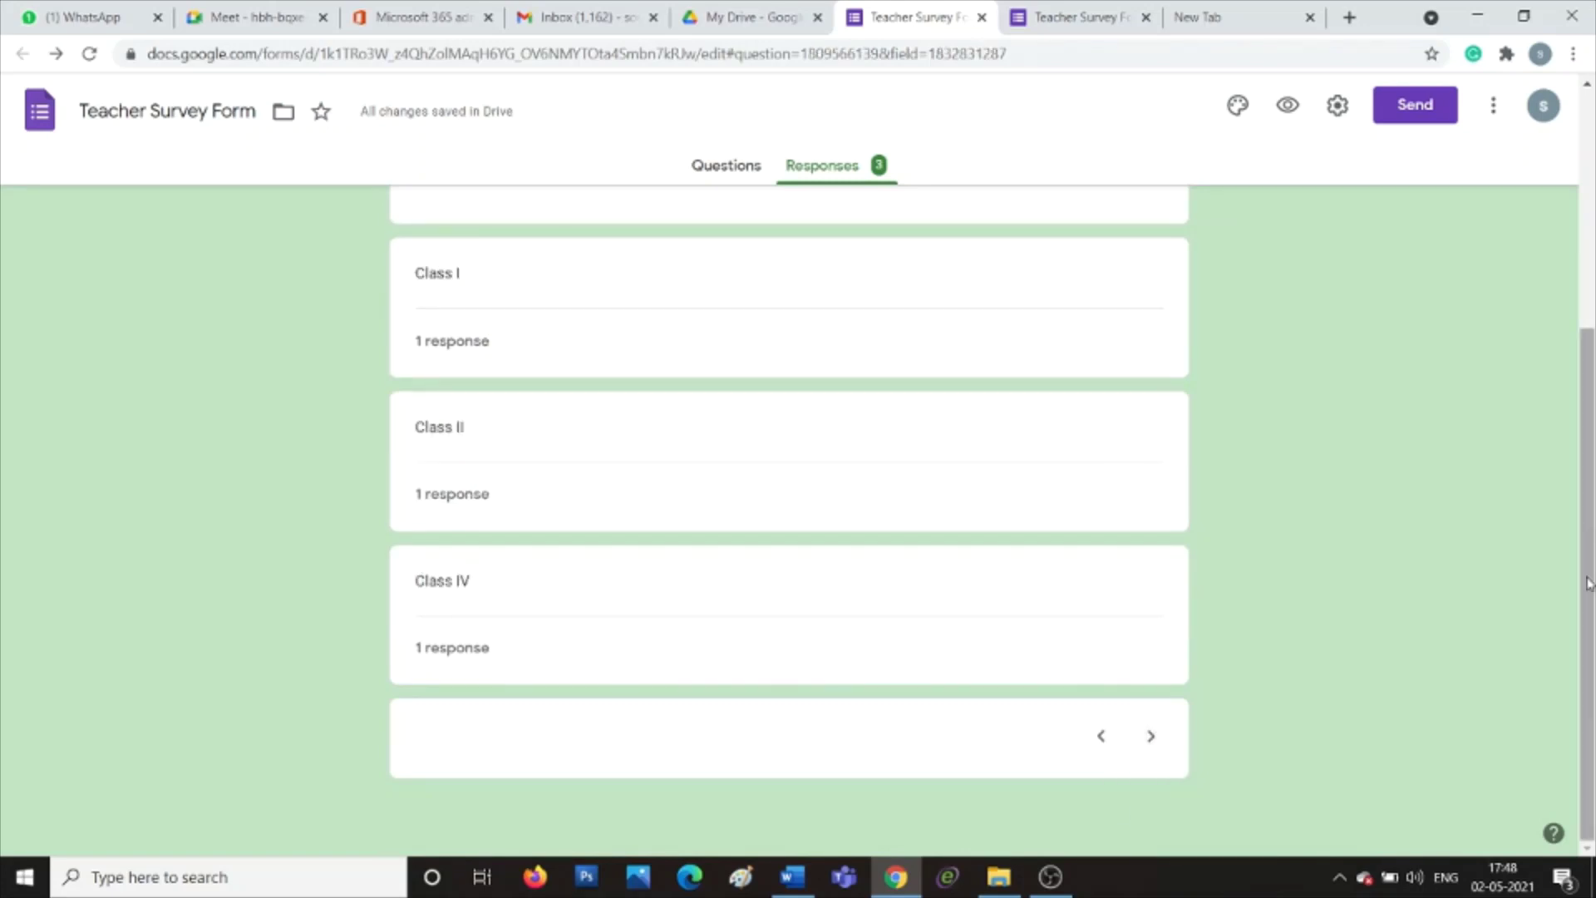
left_click_drag(1591, 582, 1590, 364)
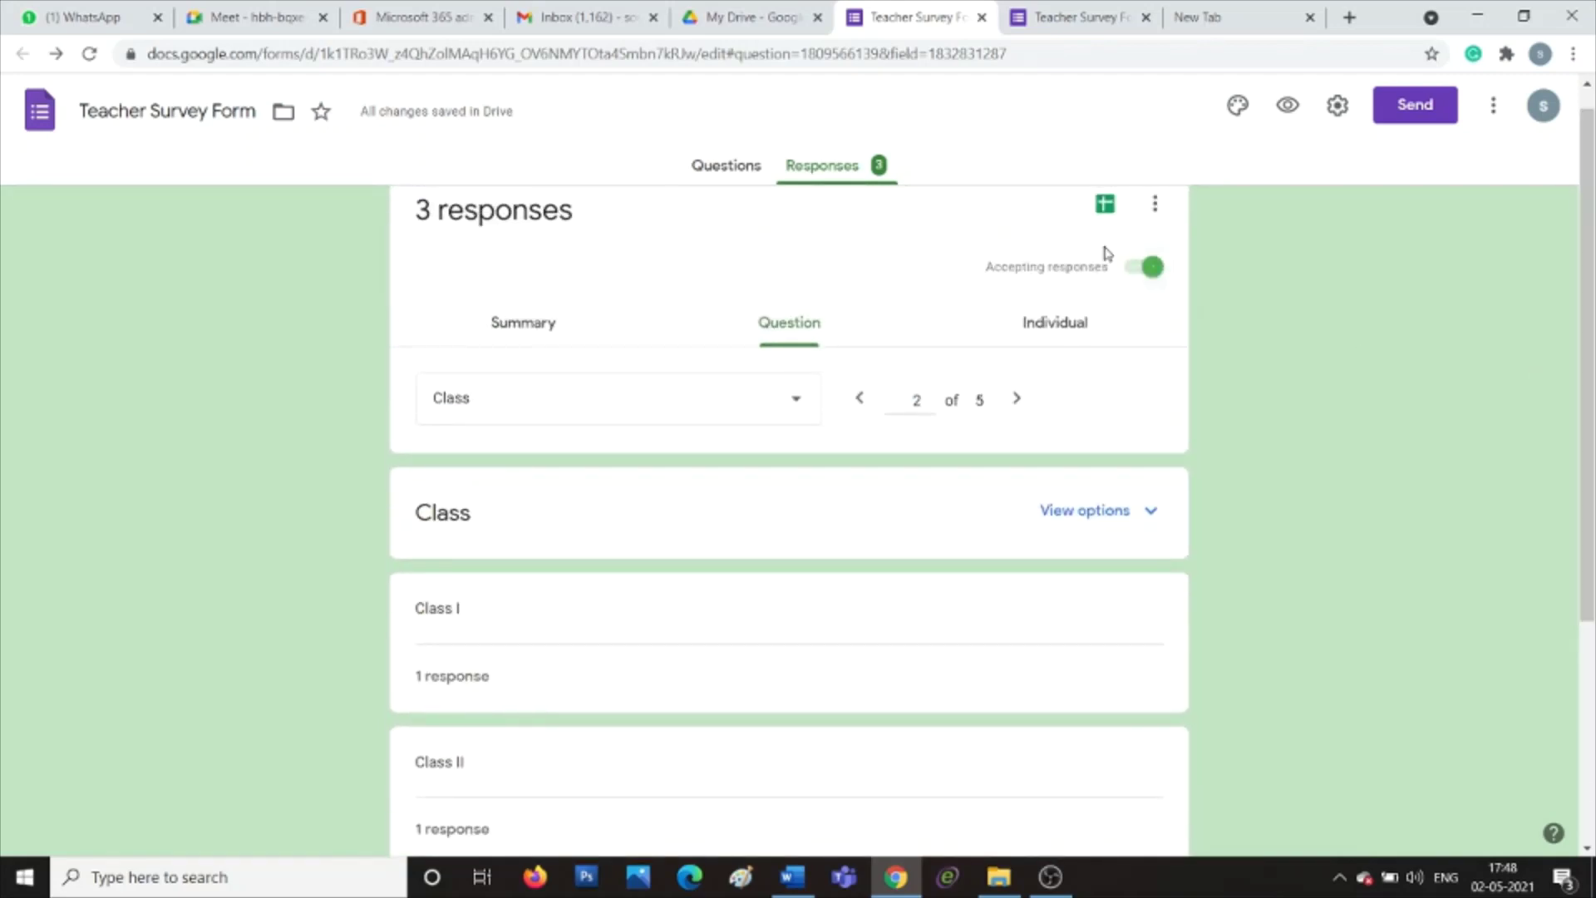
Step: Review the individual responses, examining the second and third submissions
left_click(1069, 323)
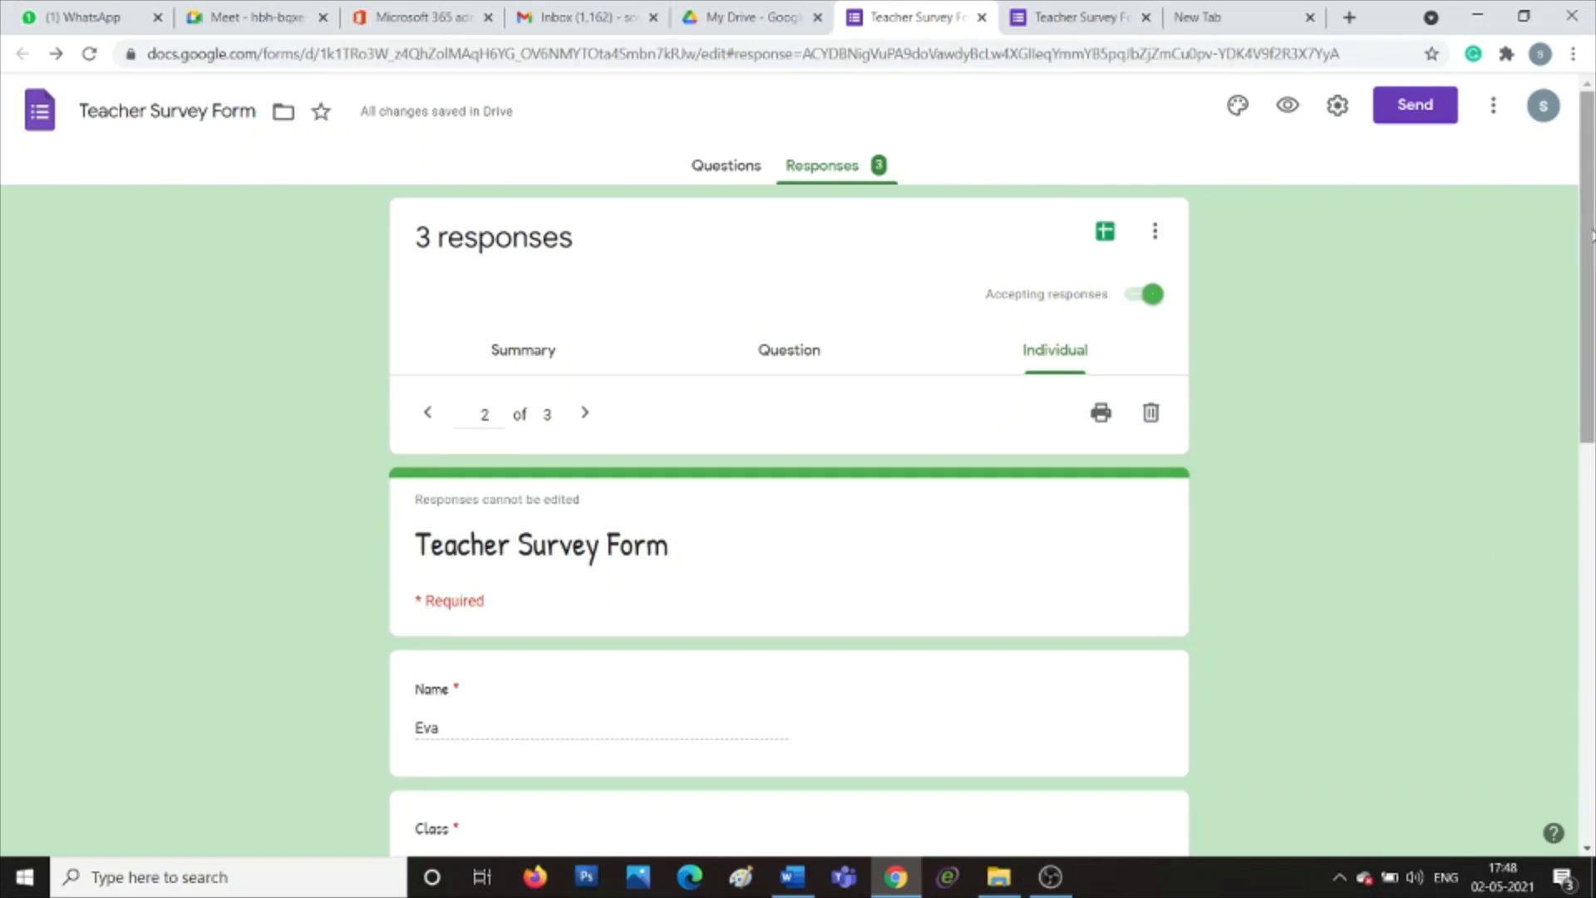
left_click_drag(1592, 235, 1593, 280)
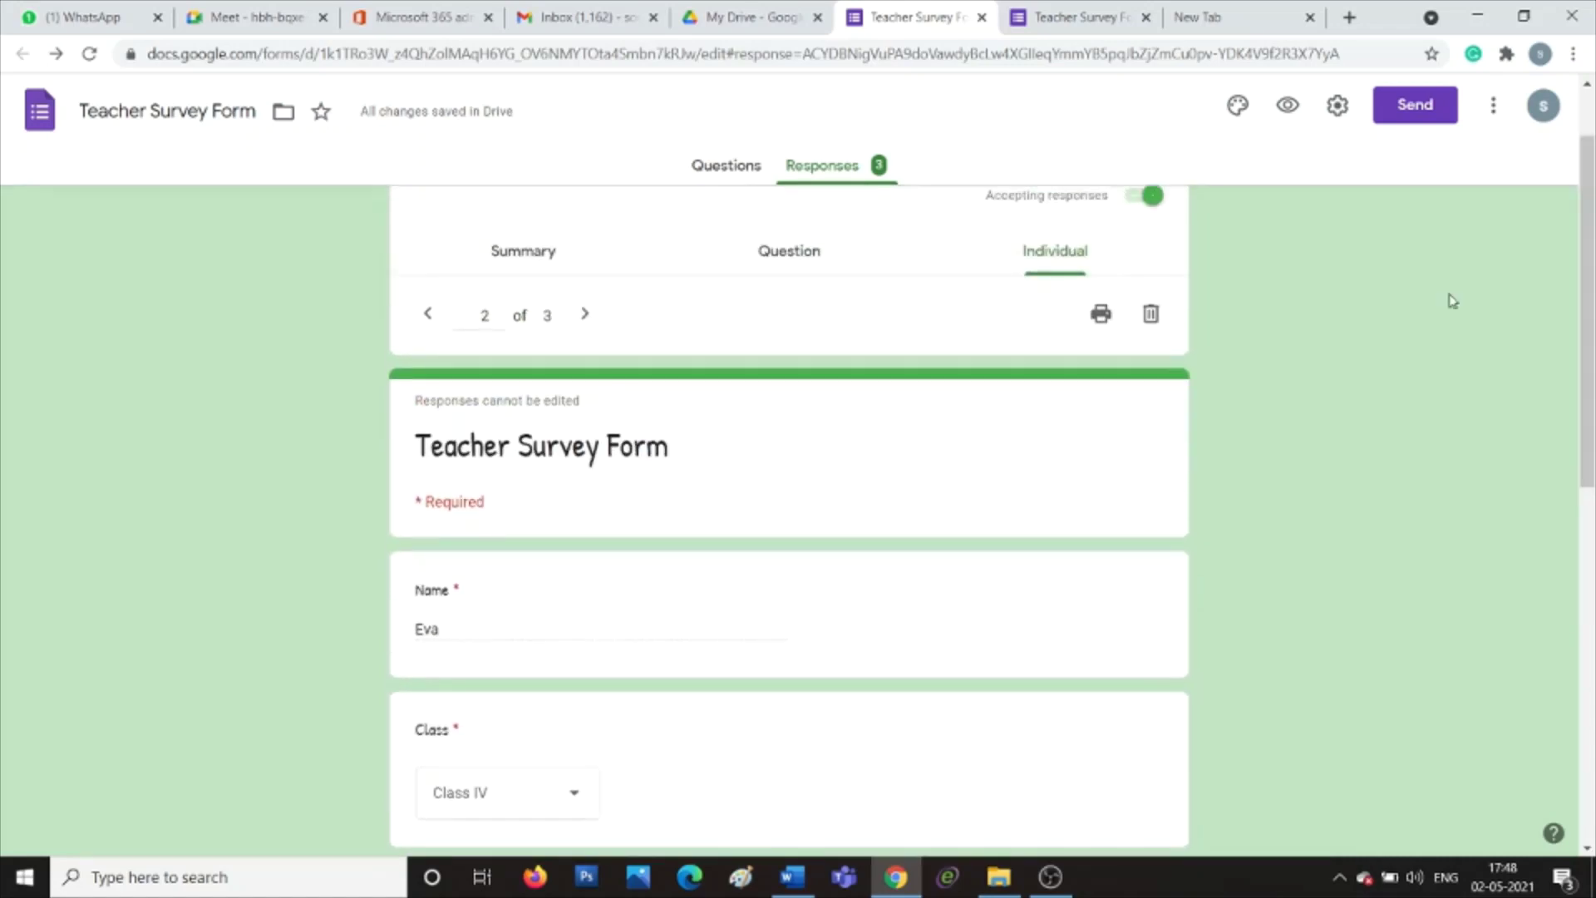
left_click(586, 315)
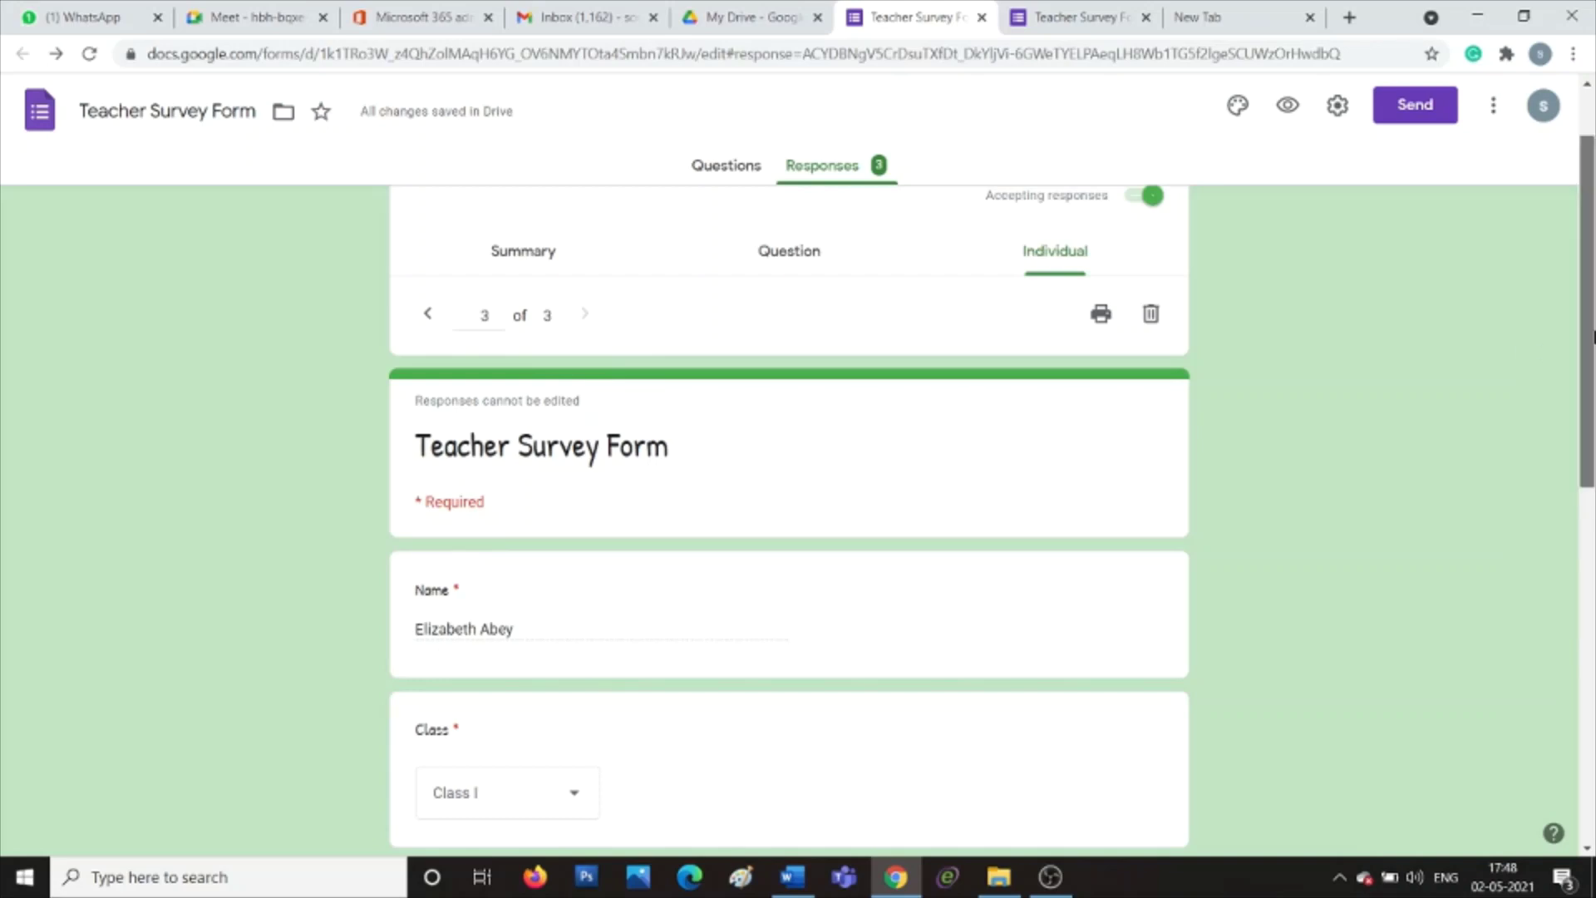
mouse_move(1590, 334)
left_mouse_down()
mouse_move(1594, 705)
mouse_move(1575, 276)
mouse_move(1592, 689)
mouse_move(1593, 316)
left_mouse_up()
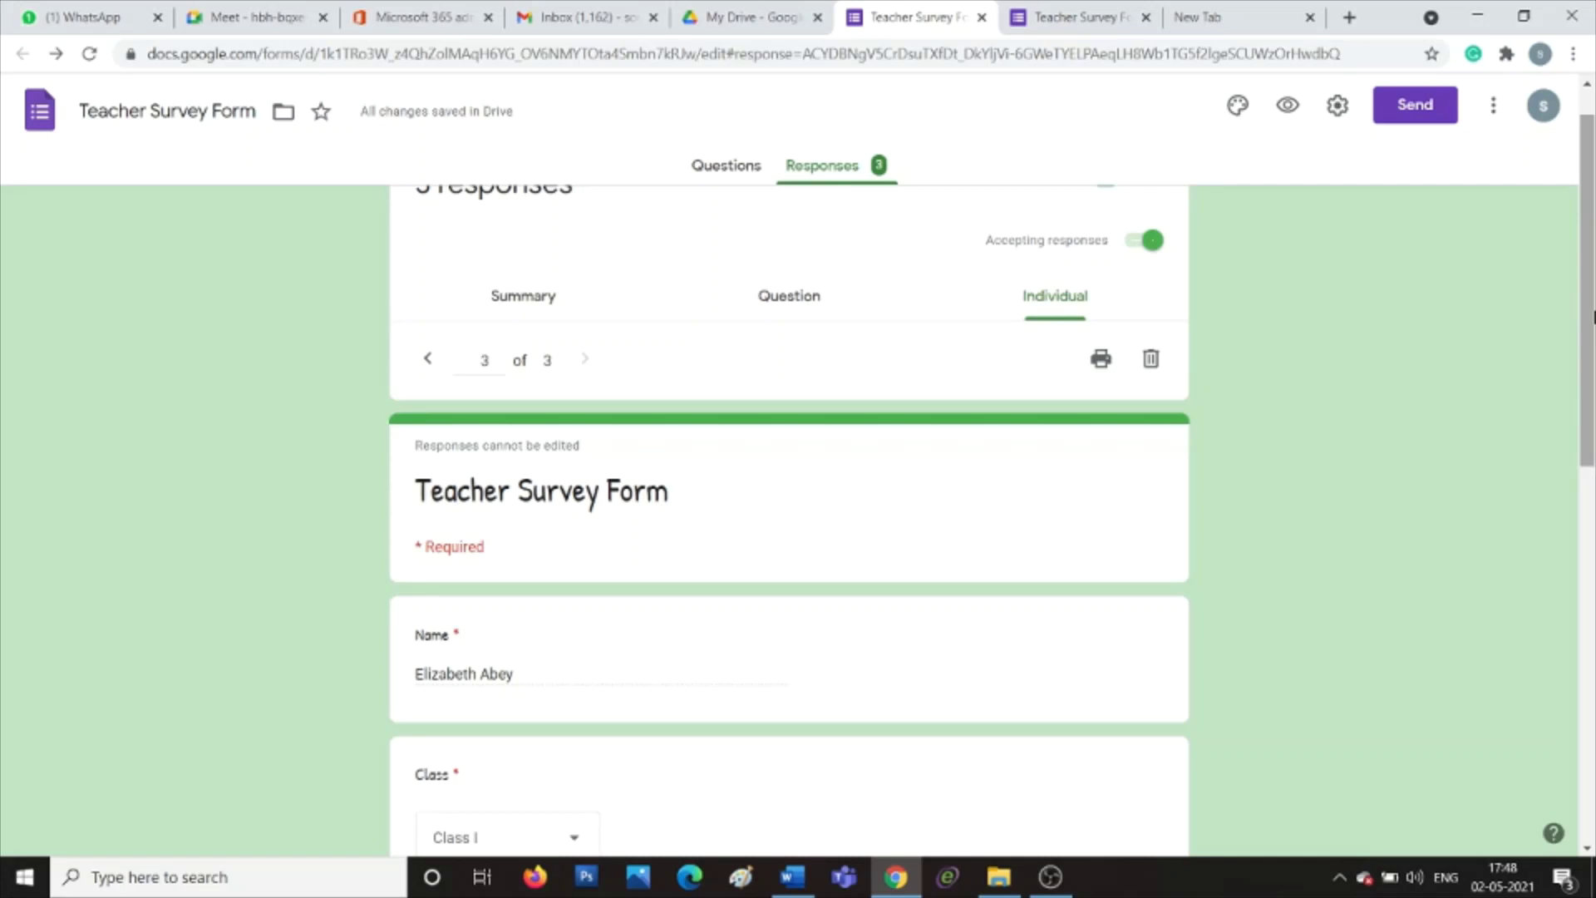
left_click(1587, 101)
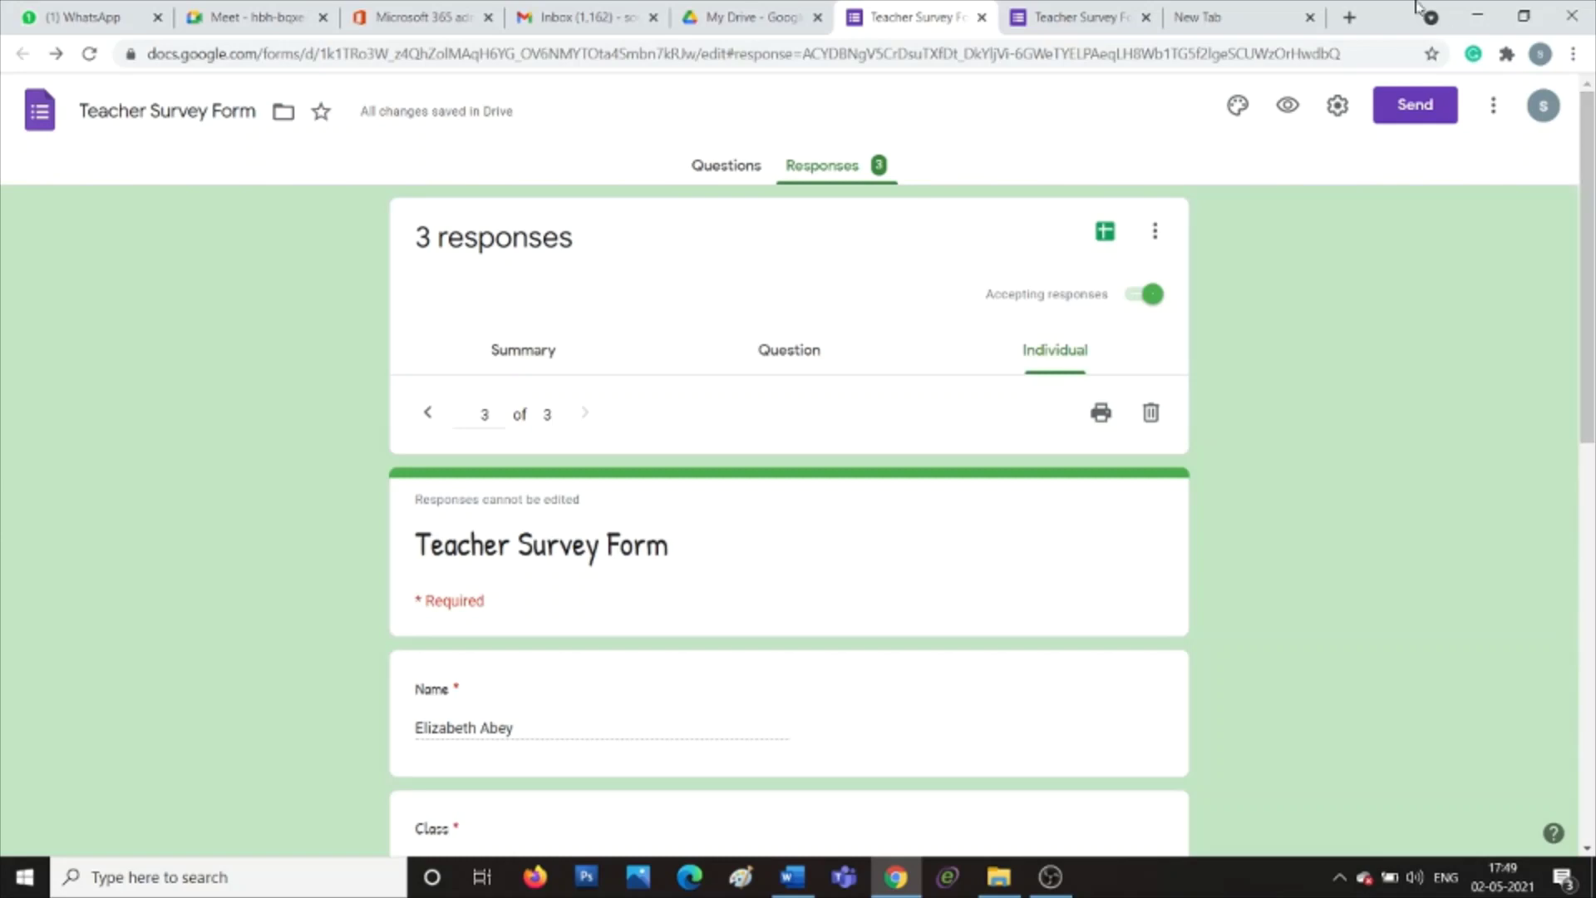
Step: Open the form's responses in a spreadsheet and save it to Downloads as a Microsoft Excel (.xlsx) file named "Teacher Survey Form (Responses)"
left_click(1106, 233)
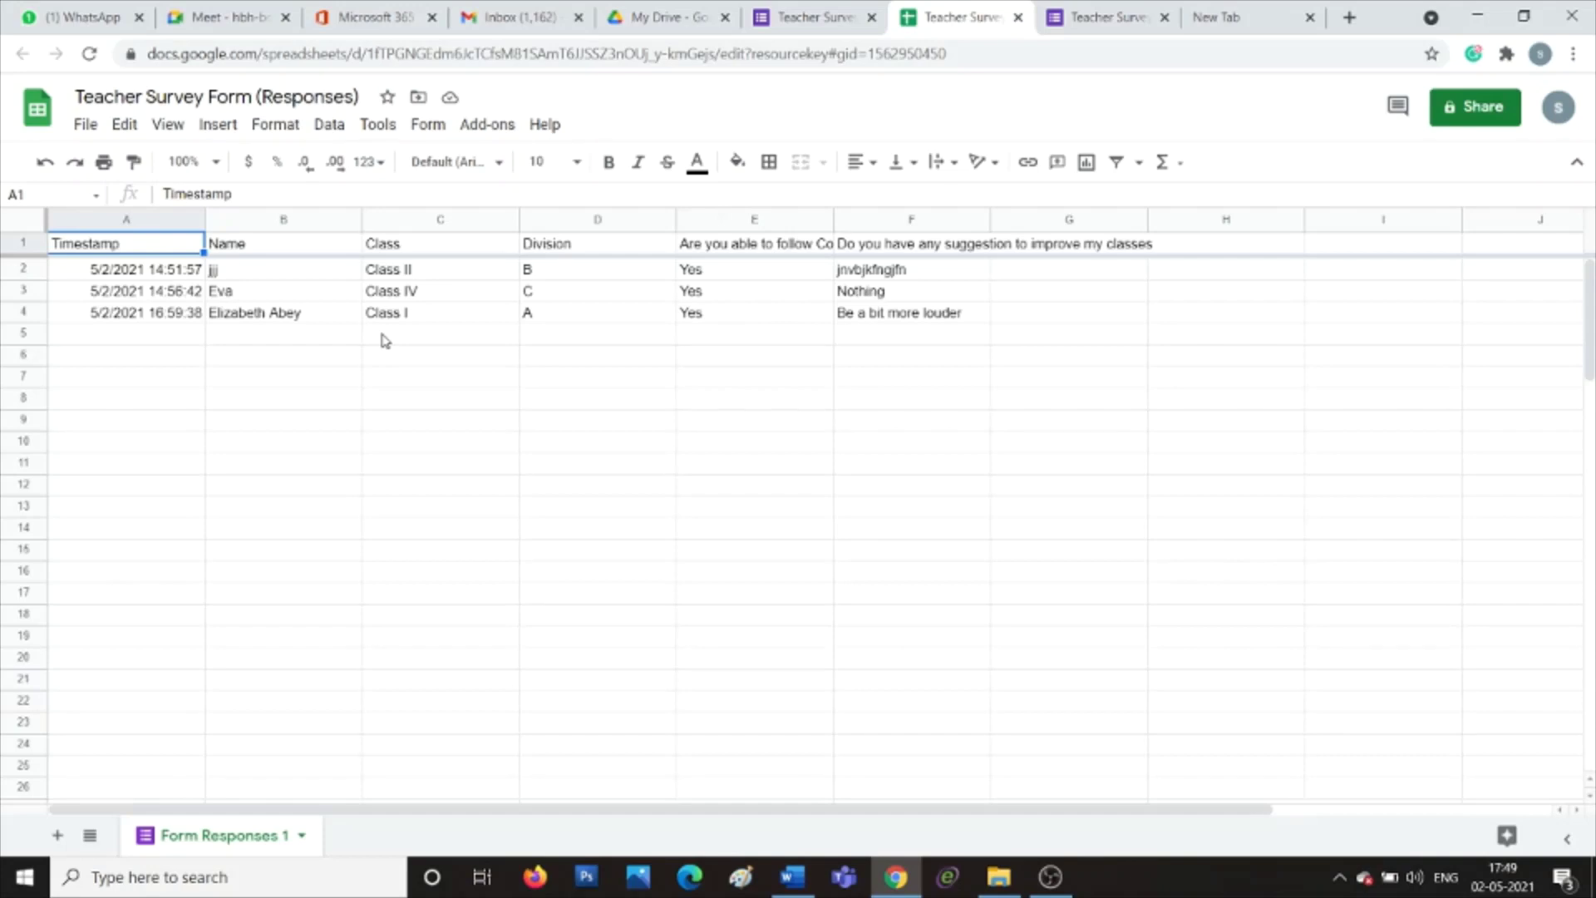
left_click(83, 125)
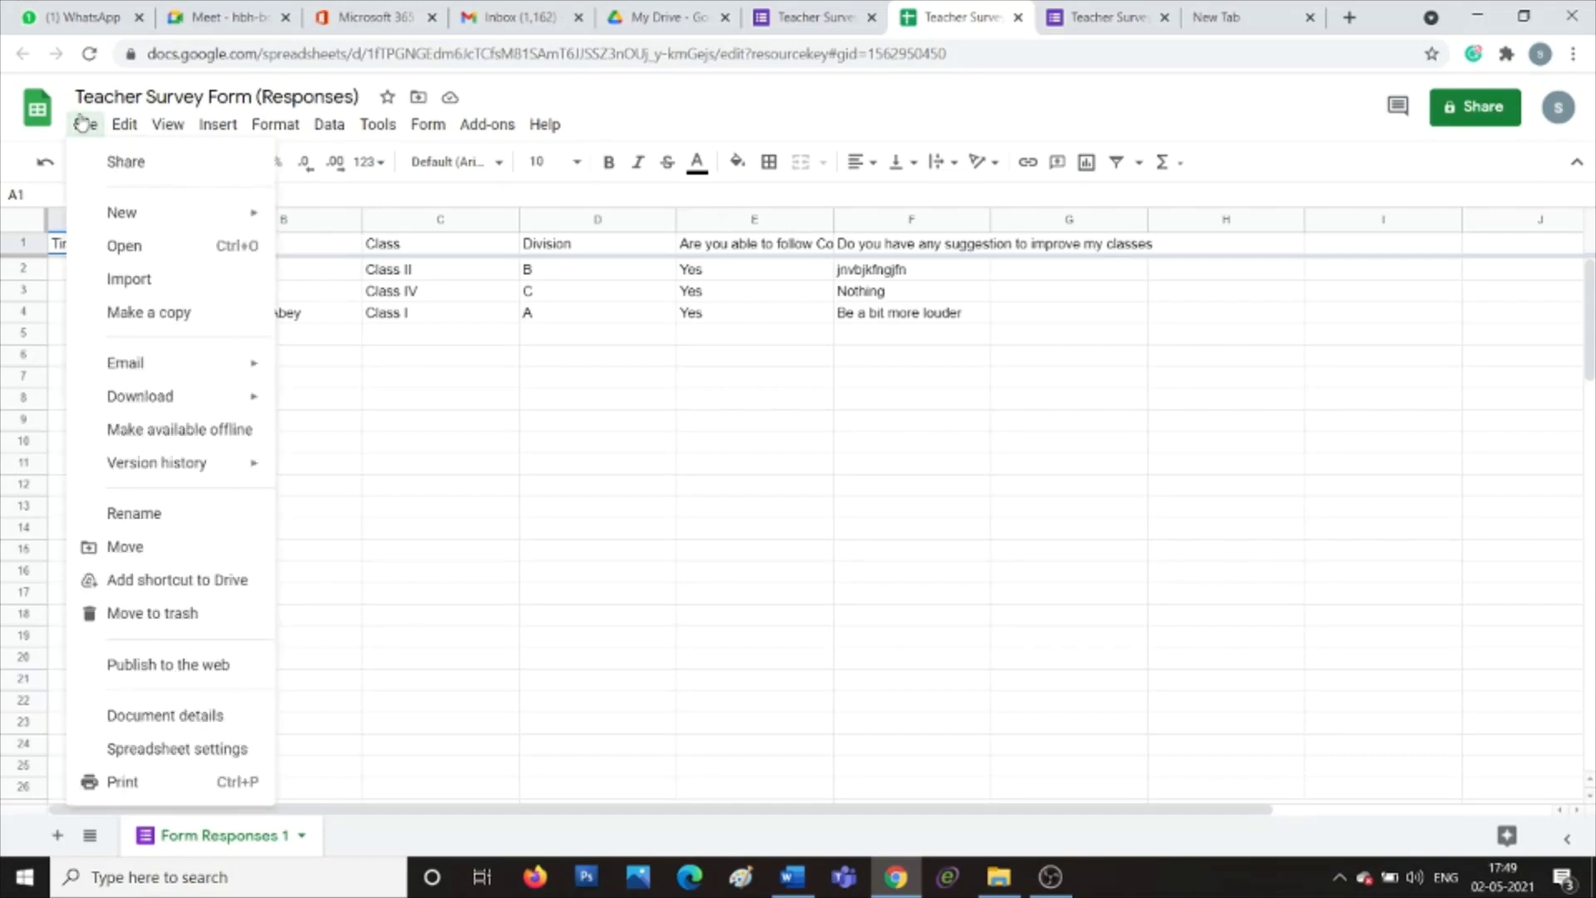
mouse_move(186, 406)
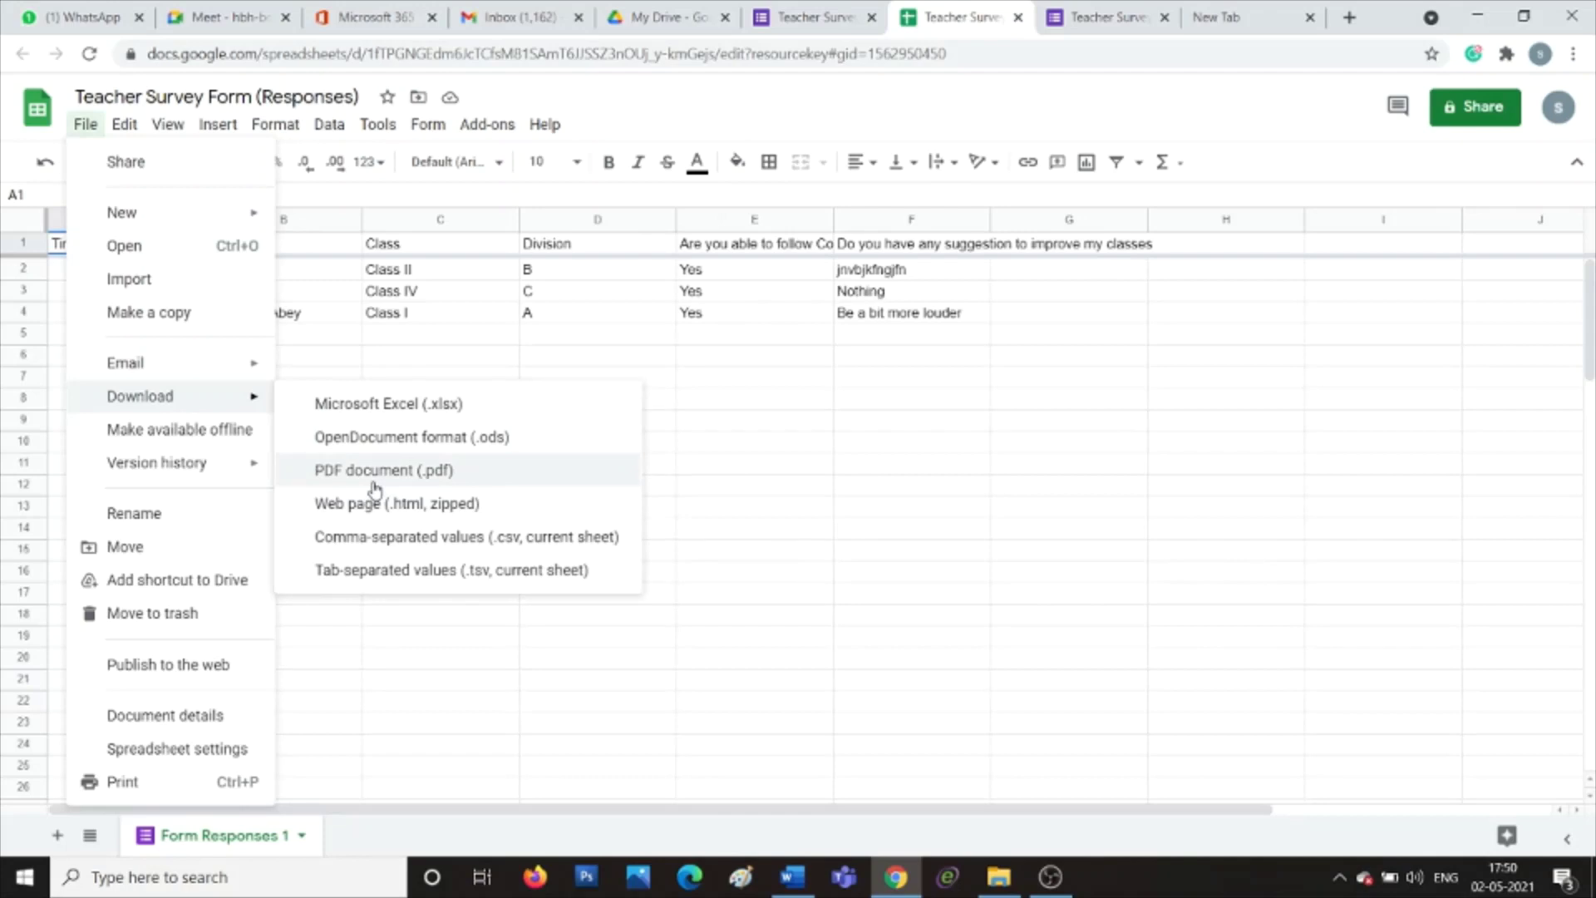
left_click(426, 404)
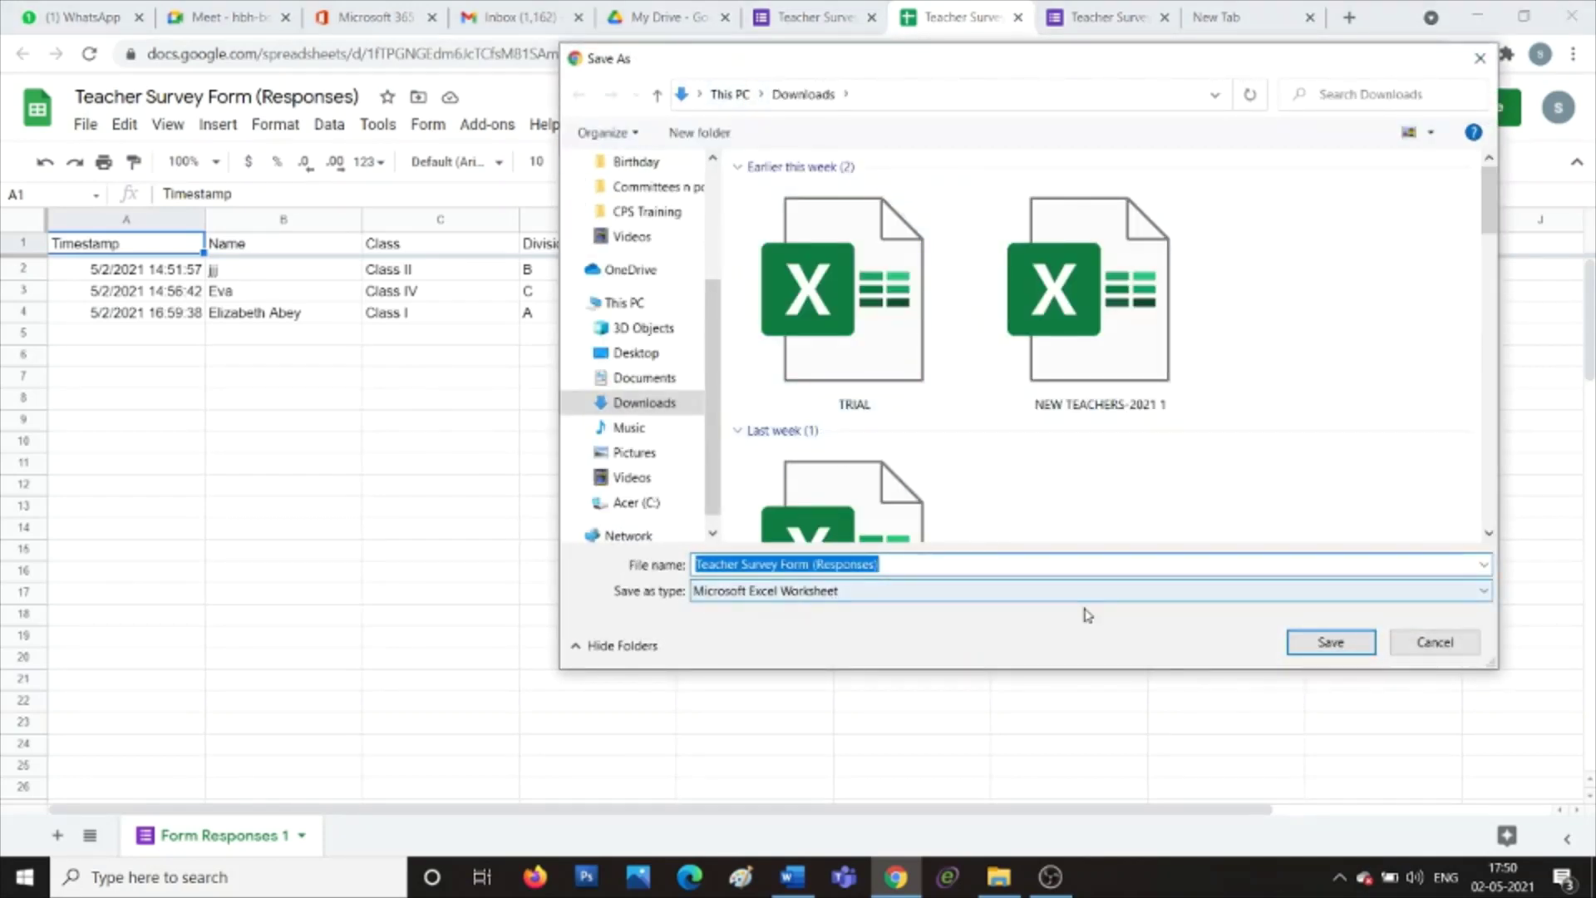
left_click(1333, 643)
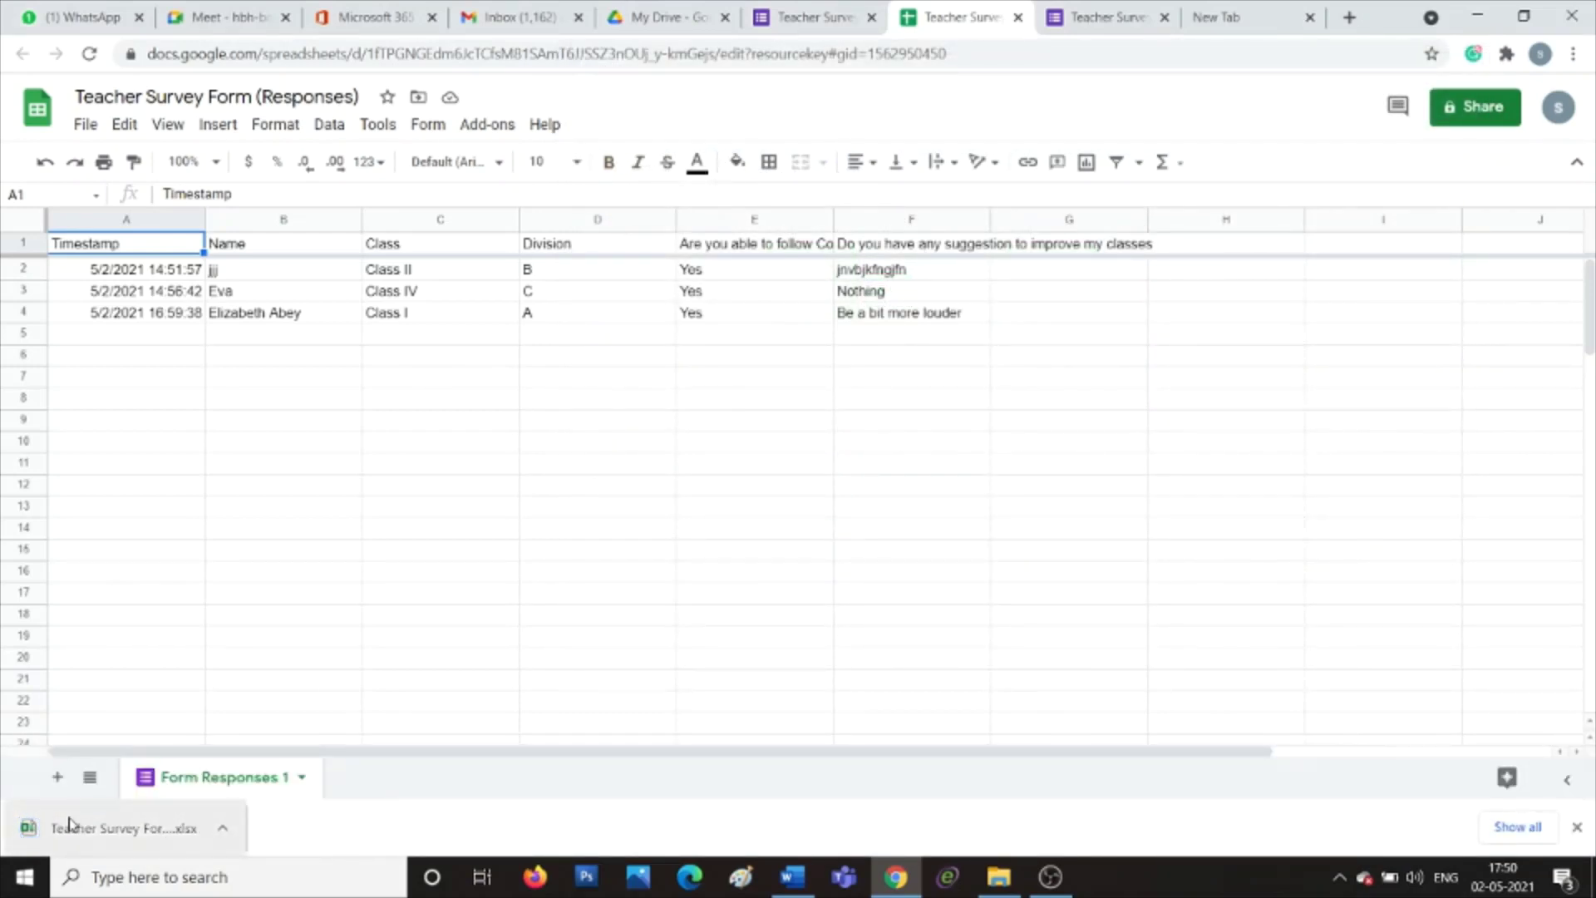
Step: Open the downloaded responses workbook in Excel, maximize it to check the answers and return to the browser spreadsheet
left_click(79, 843)
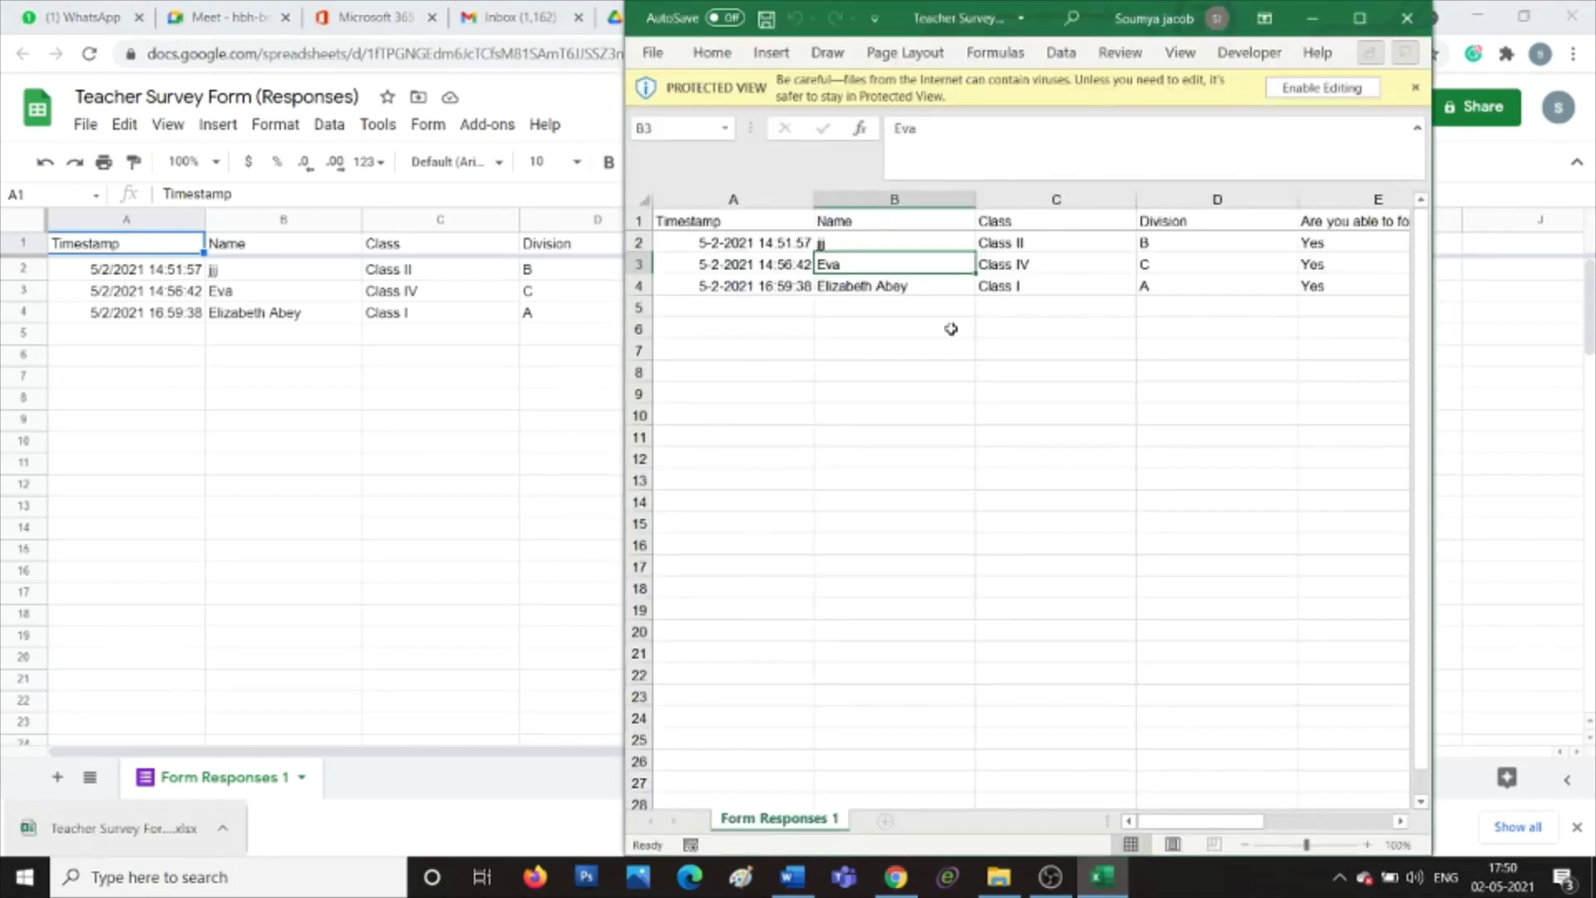
left_click(1361, 18)
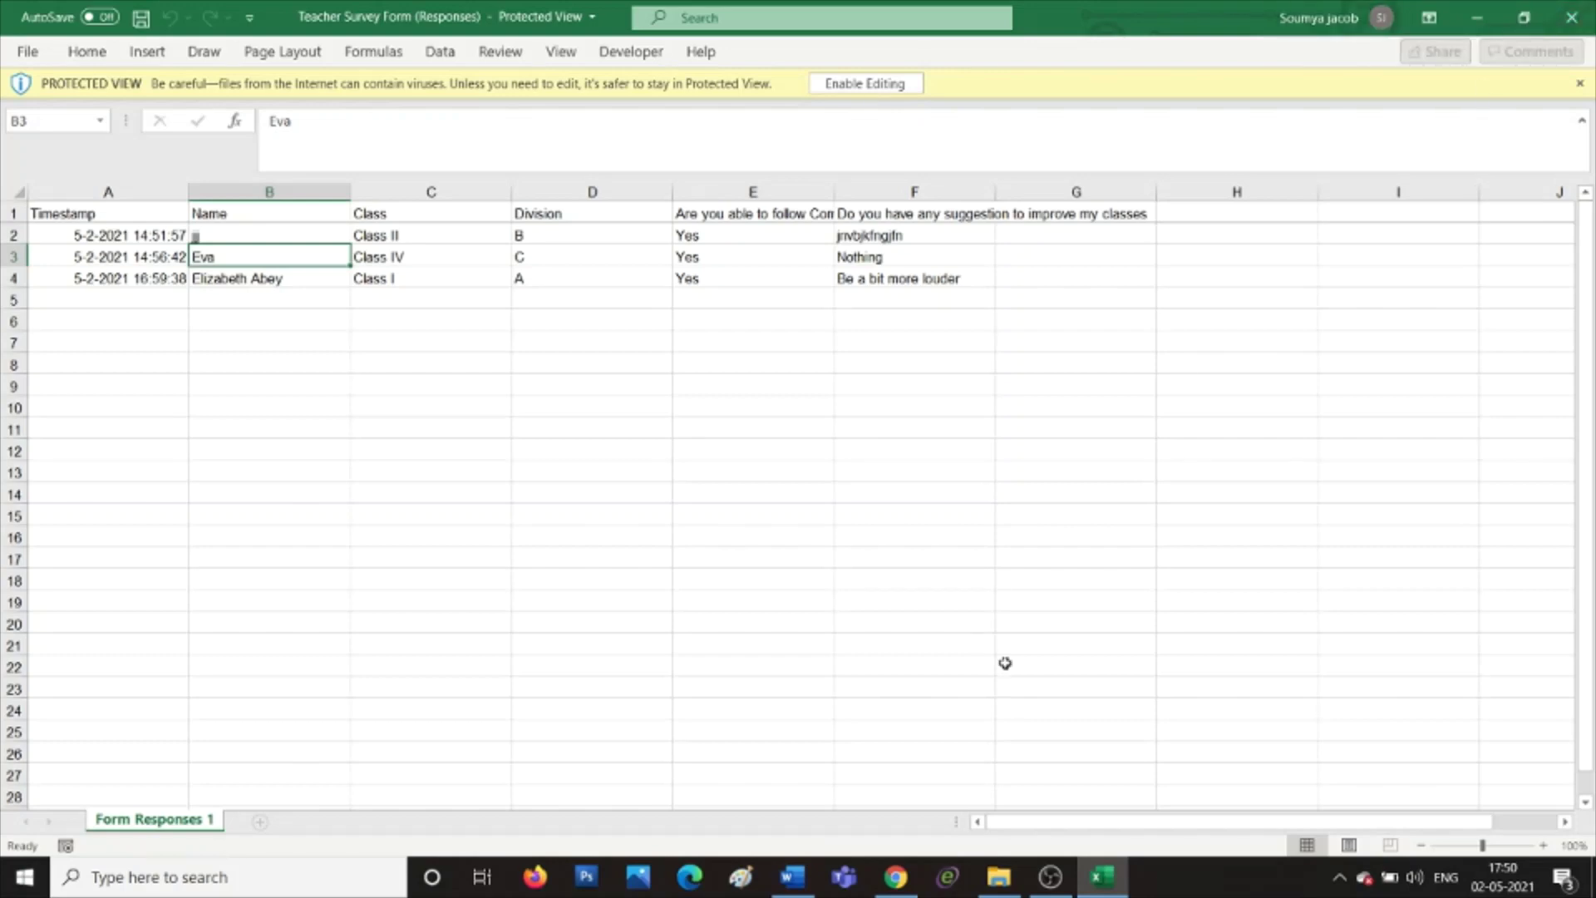
left_click(895, 878)
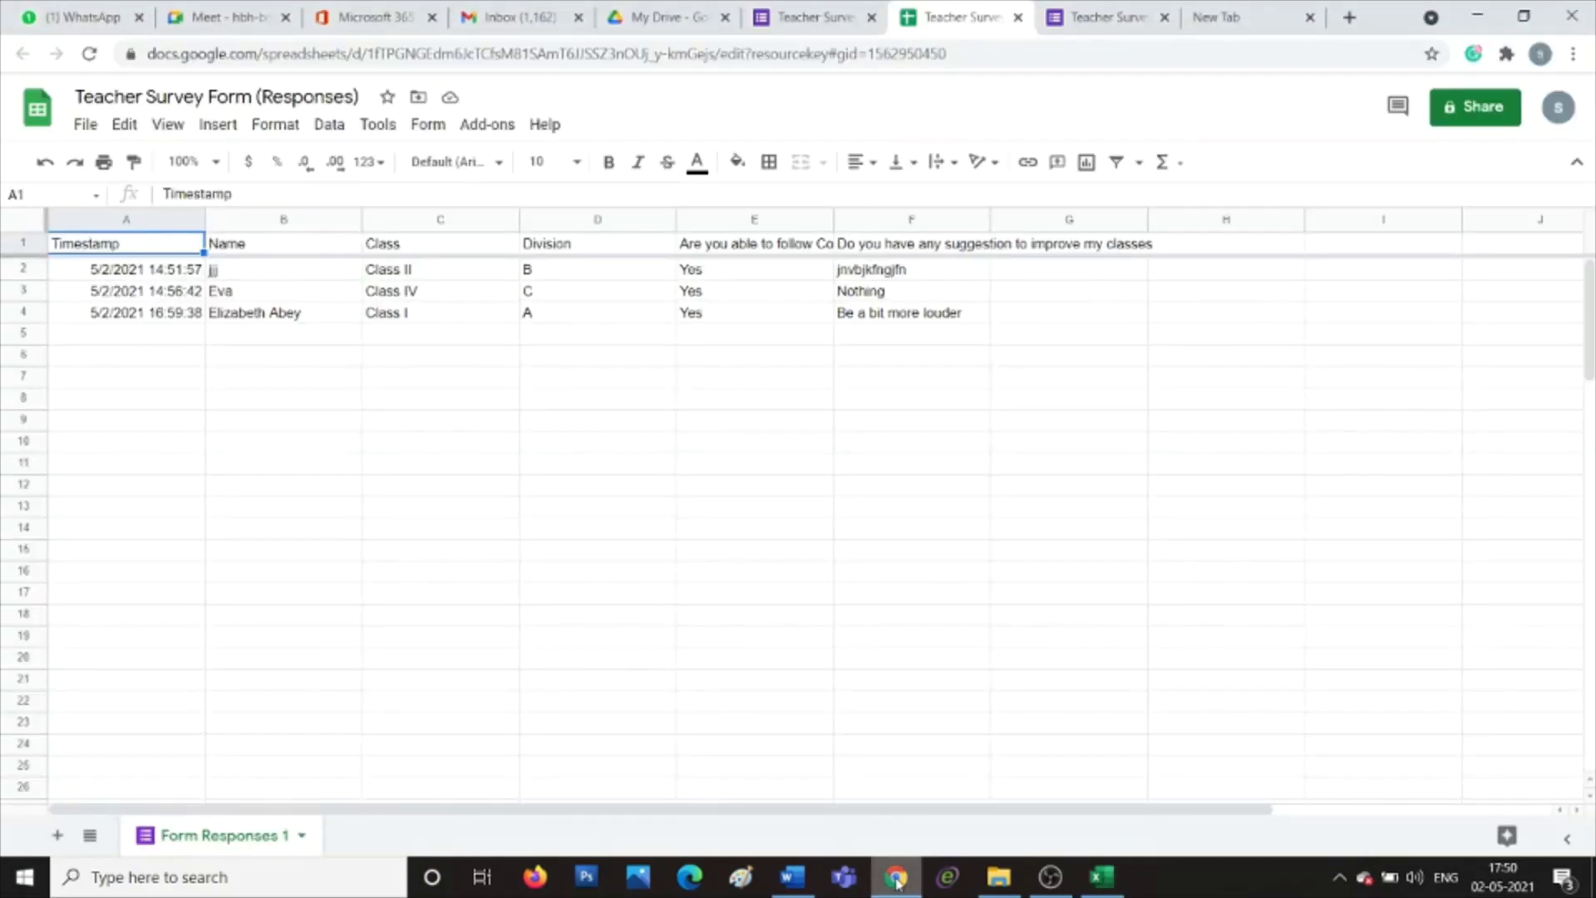